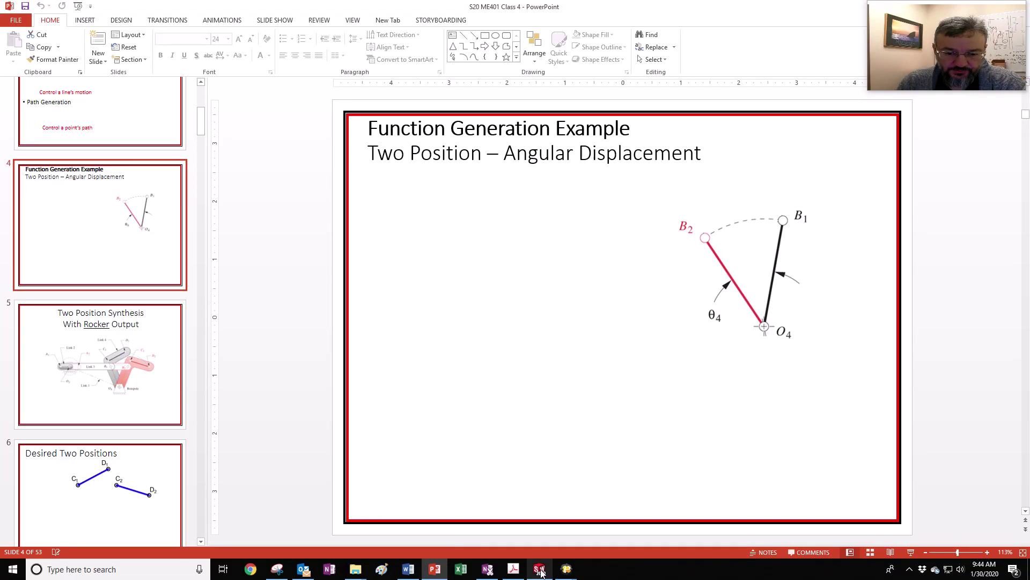
Create a new SOLIDWORKS part document
click(540, 572)
click(102, 8)
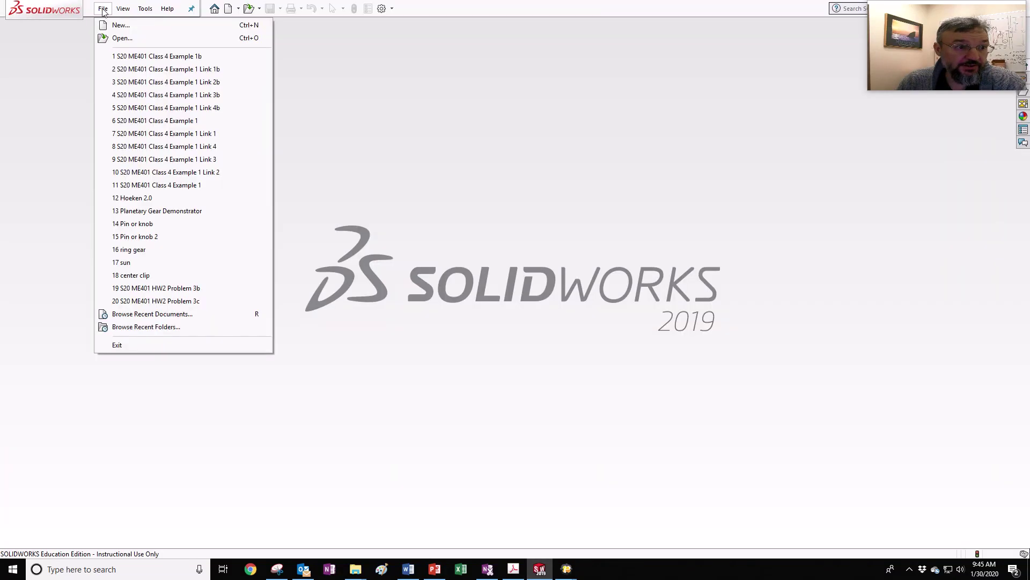
click(110, 26)
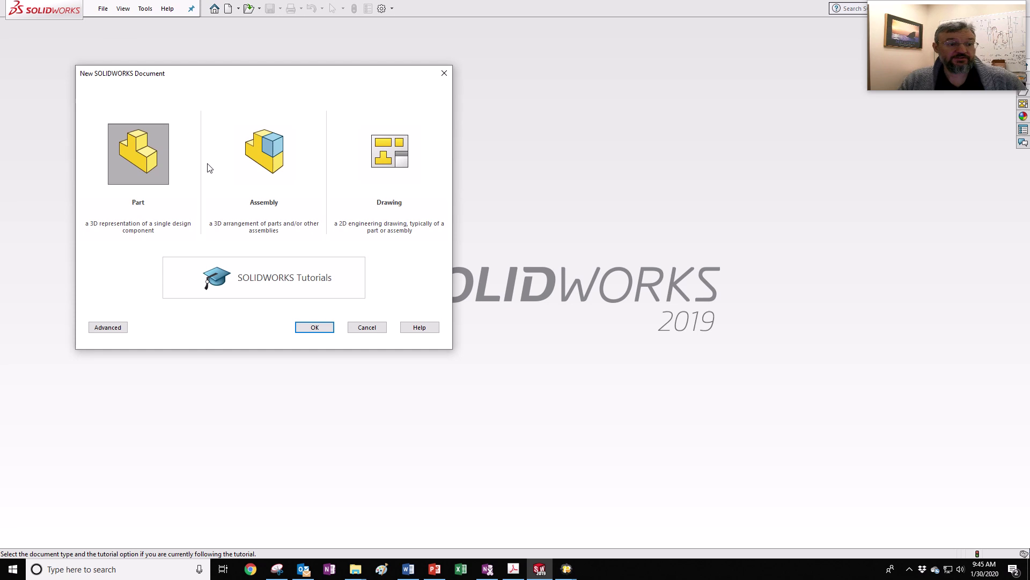
click(321, 327)
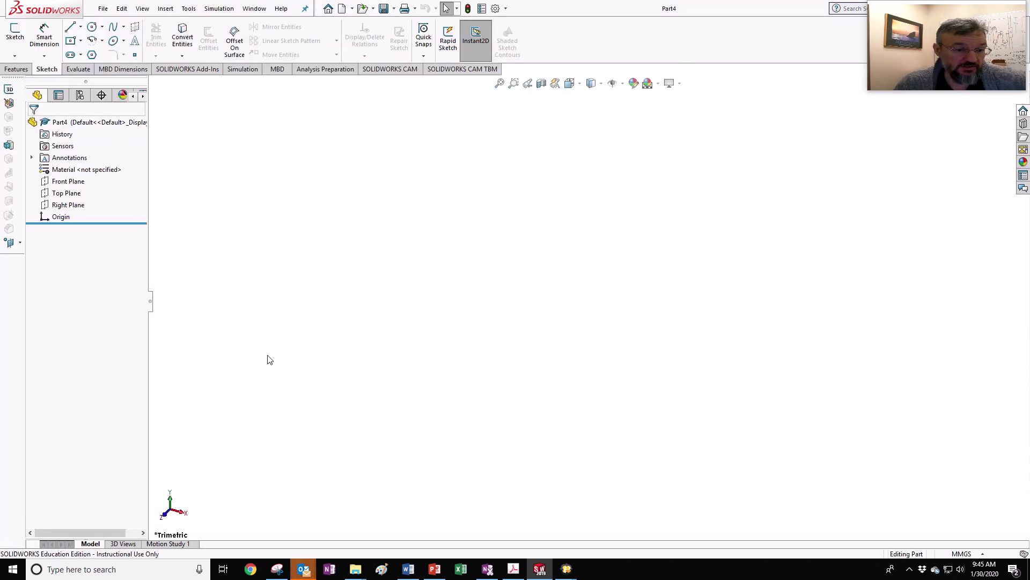
Start Sketch1 on the Front Plane
click(64, 181)
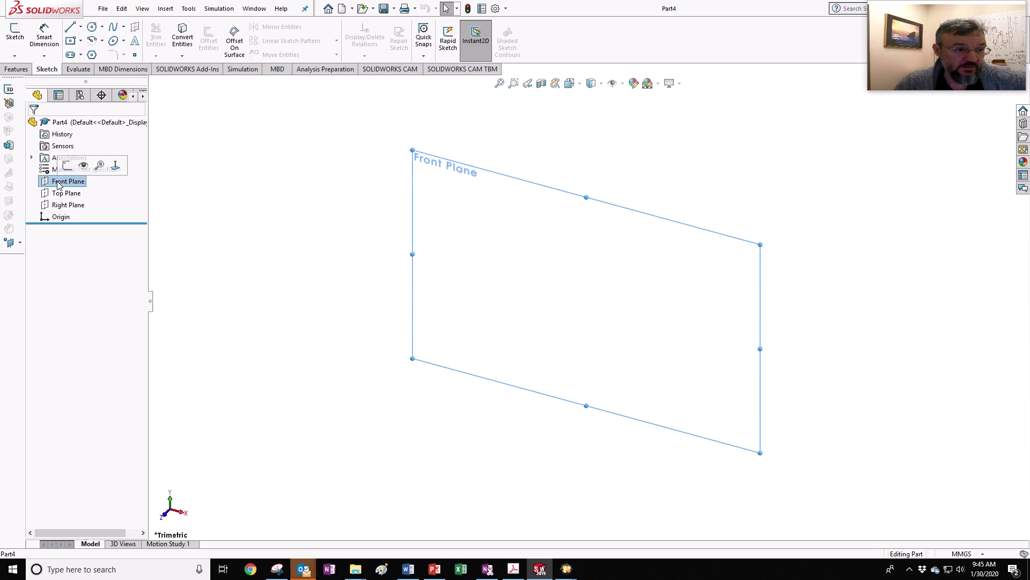
click(65, 164)
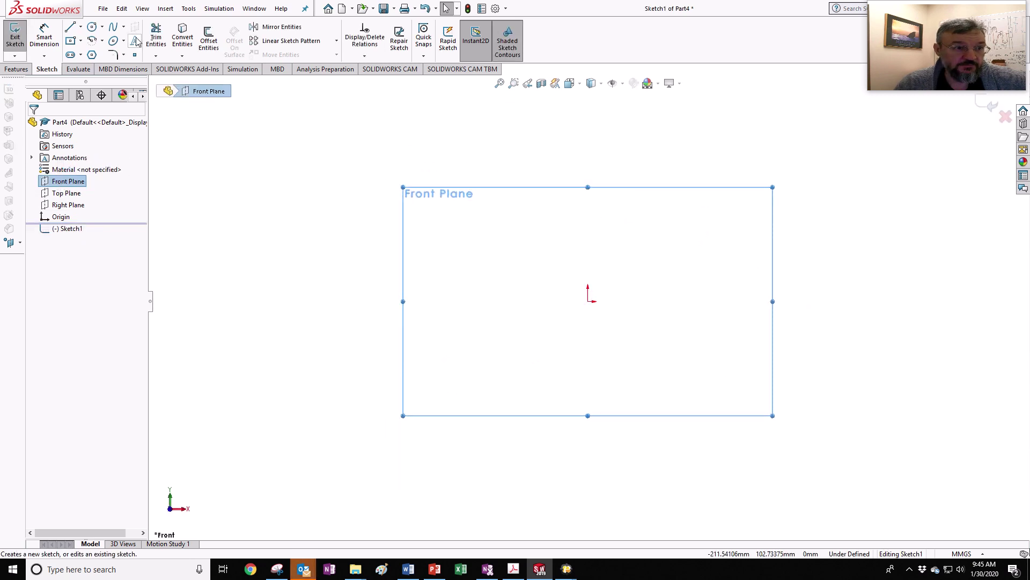
click(190, 10)
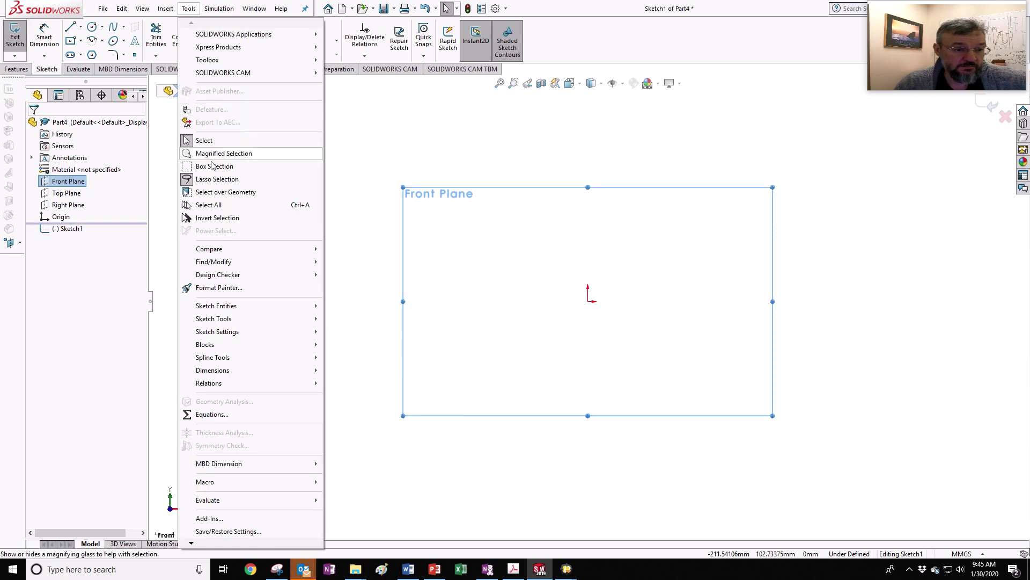
Insert the S20 Class 4 Example 2 linkage picture into the sketch and exit the sketch
mouse_move(231, 321)
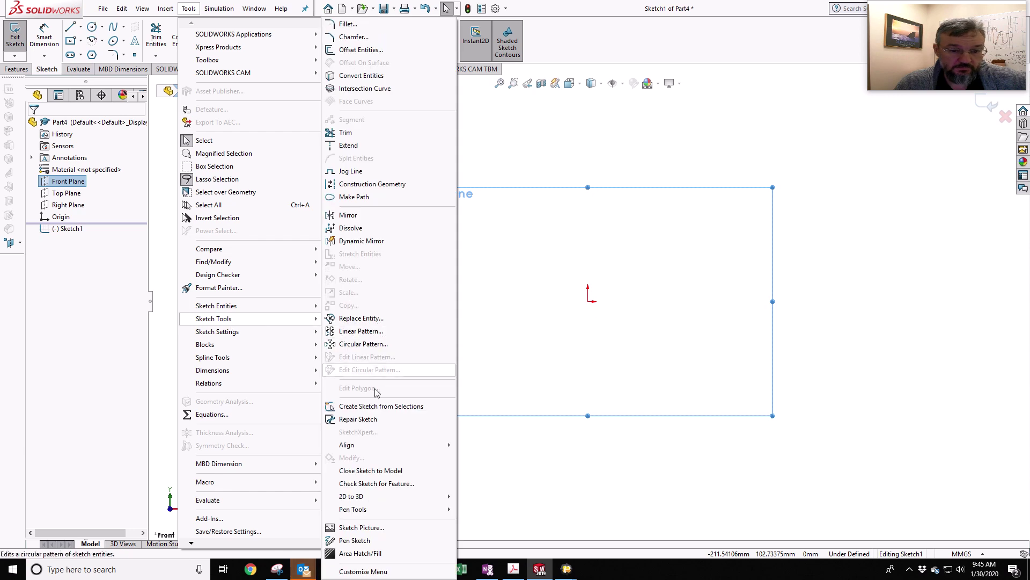
click(357, 529)
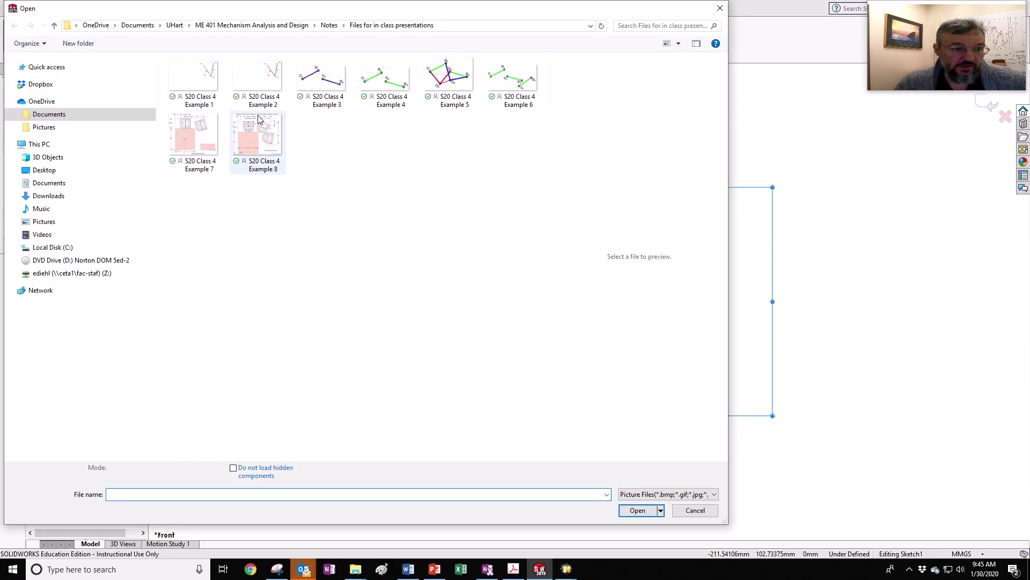
click(258, 80)
click(656, 504)
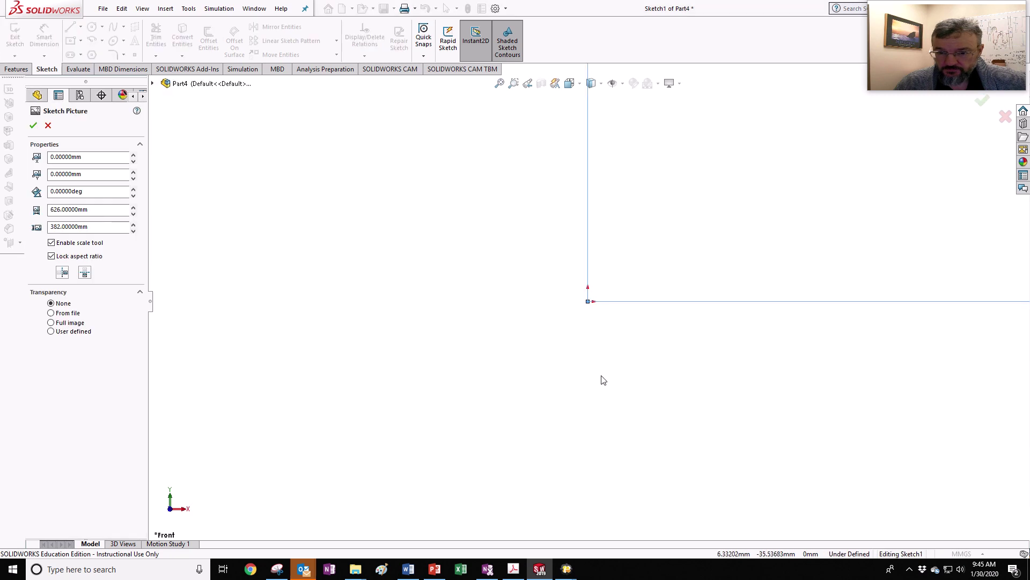
scroll(628, 365, up, 3)
scroll(713, 242, down, 5)
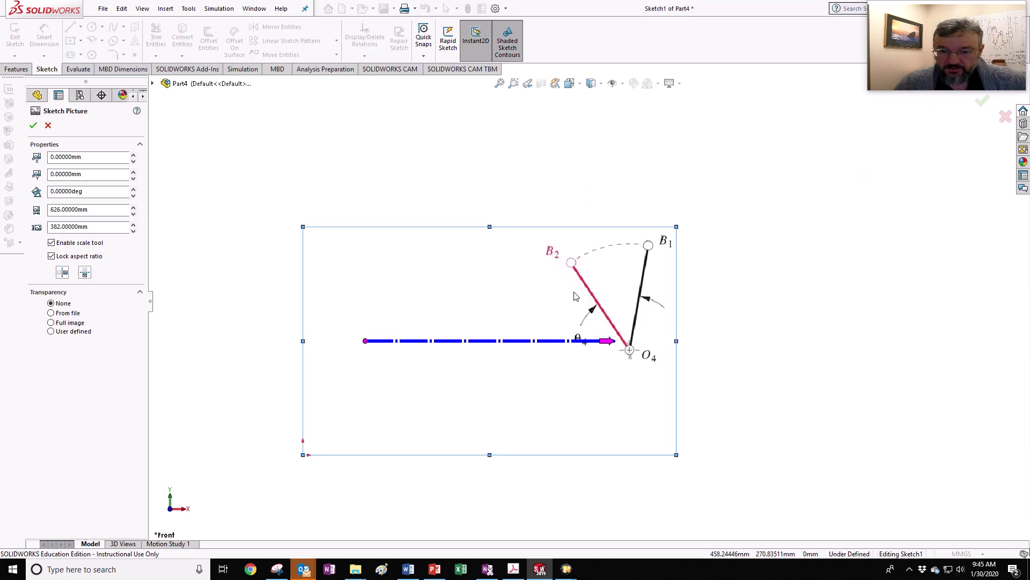
scroll(575, 297, down, 1)
click(982, 101)
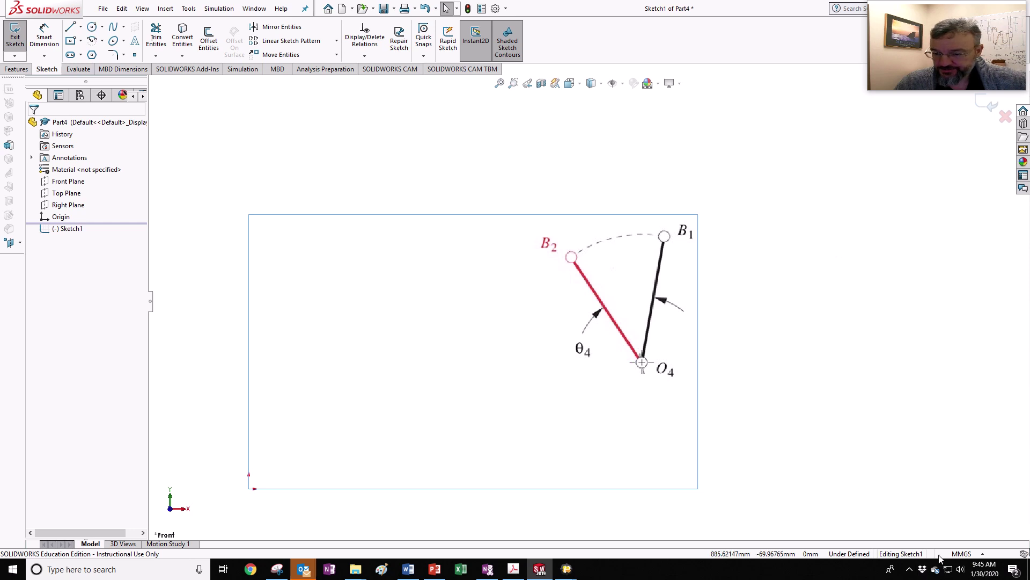
click(988, 107)
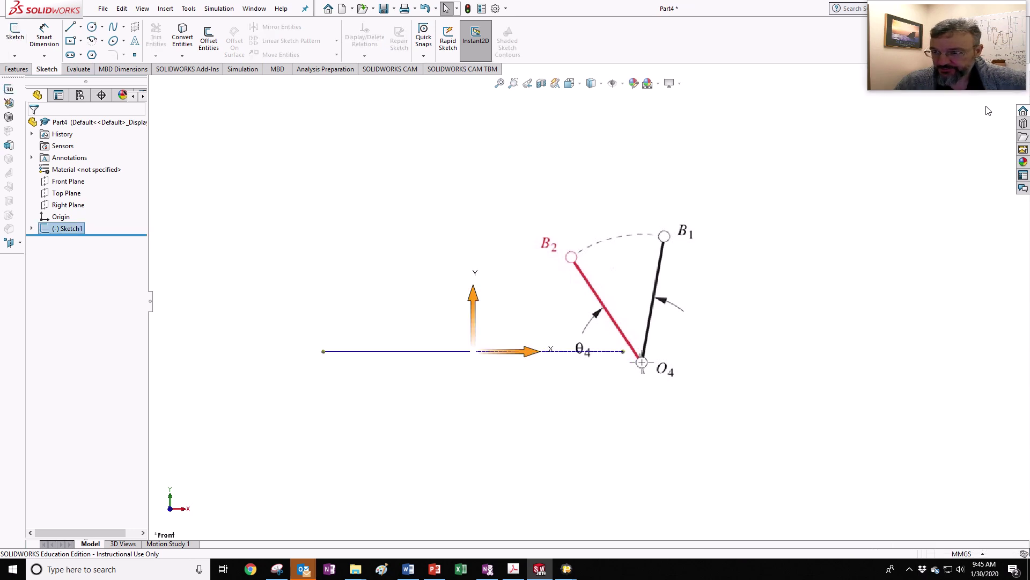
Switch the part's unit system to IPS
click(960, 554)
click(944, 524)
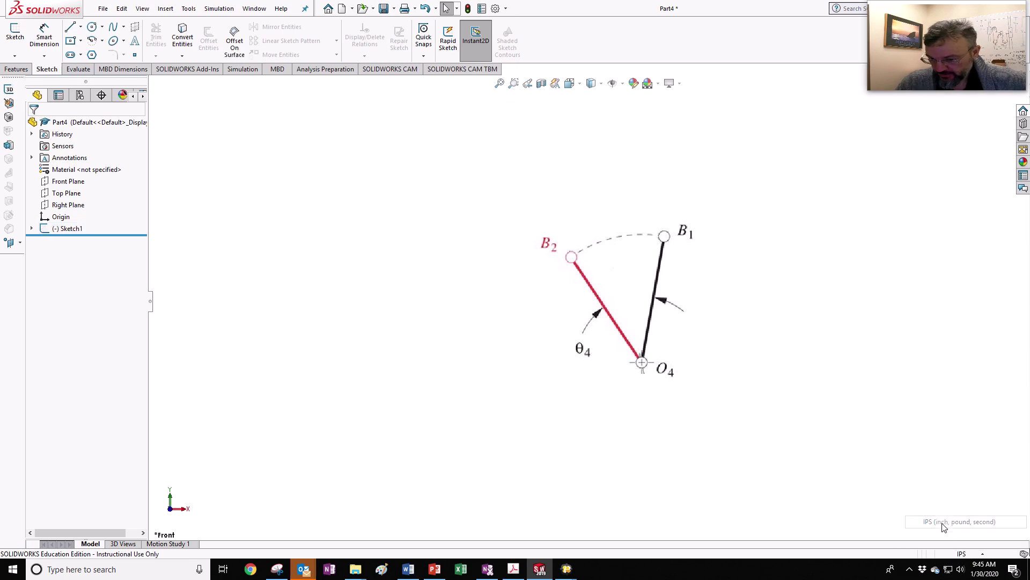
scroll(751, 365, down, 5)
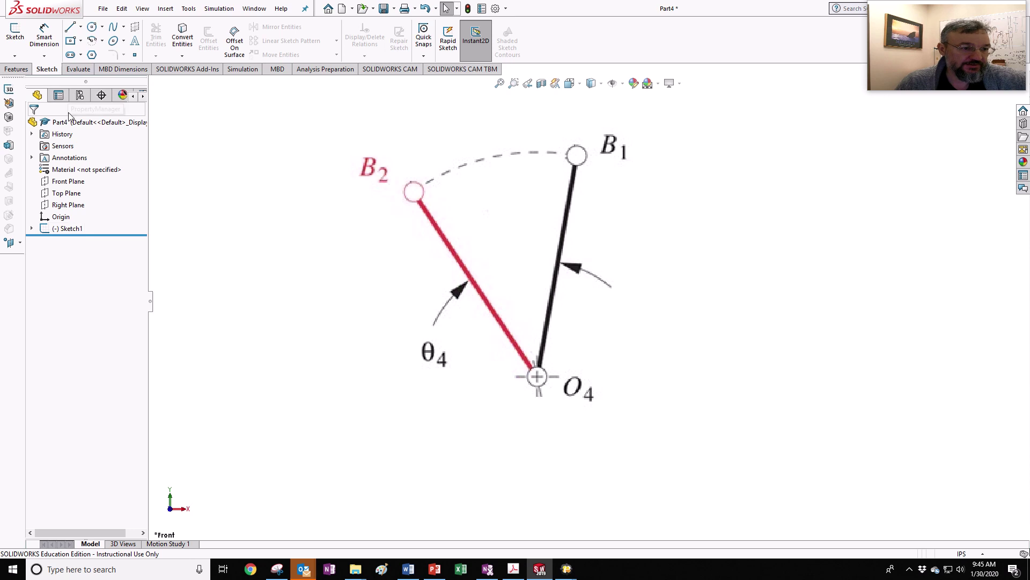
Start Sketch2 on the Front Plane and trace a line from O4 to B1
click(68, 182)
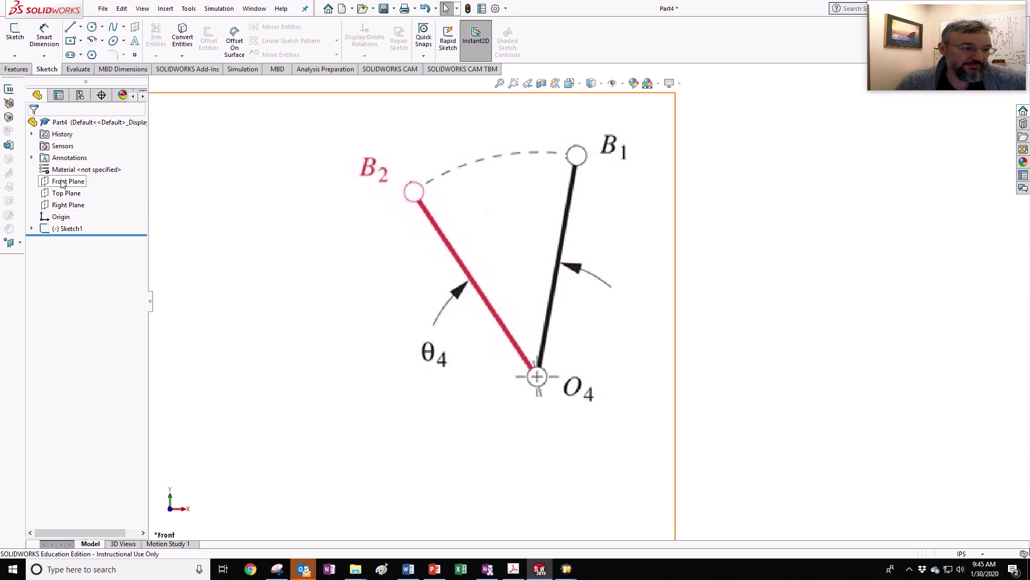
click(15, 33)
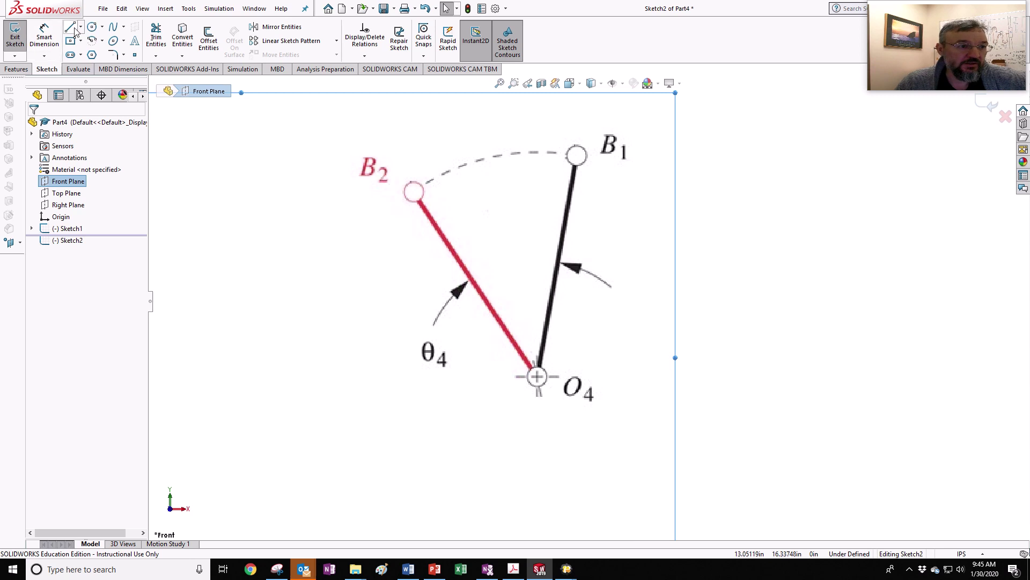
scroll(541, 382, down, 5)
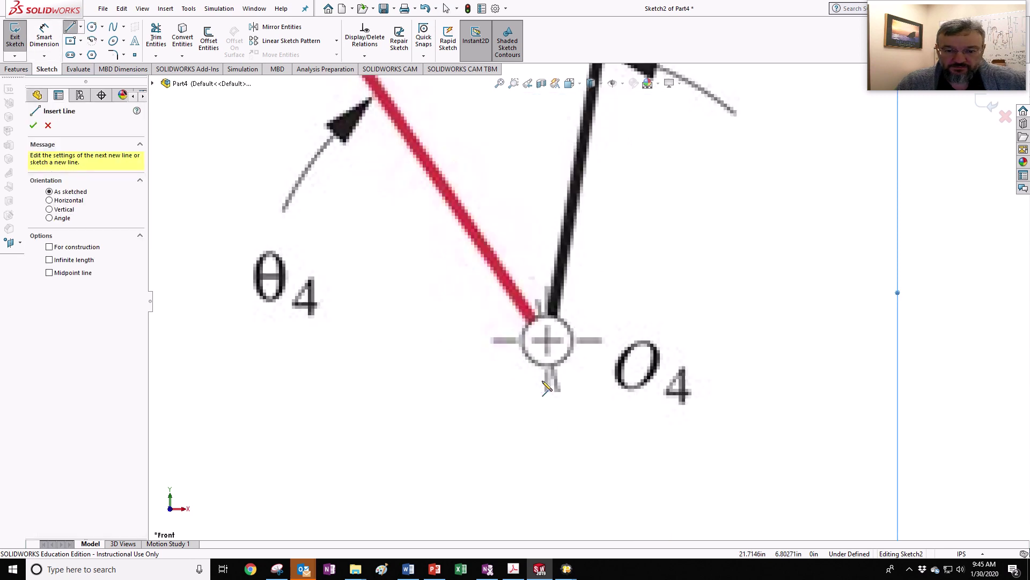
click(552, 310)
scroll(552, 311, up, 5)
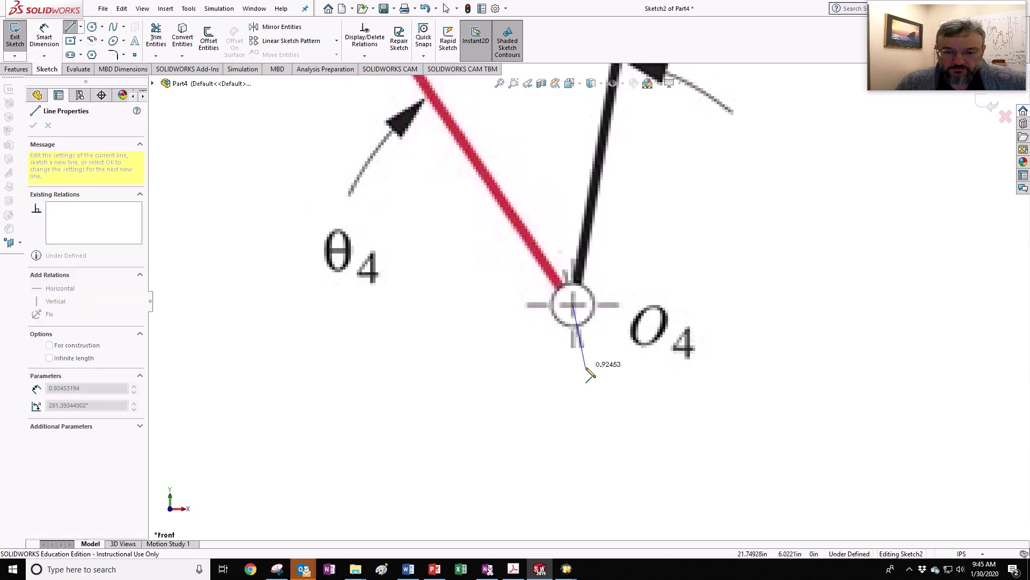
scroll(613, 148, down, 5)
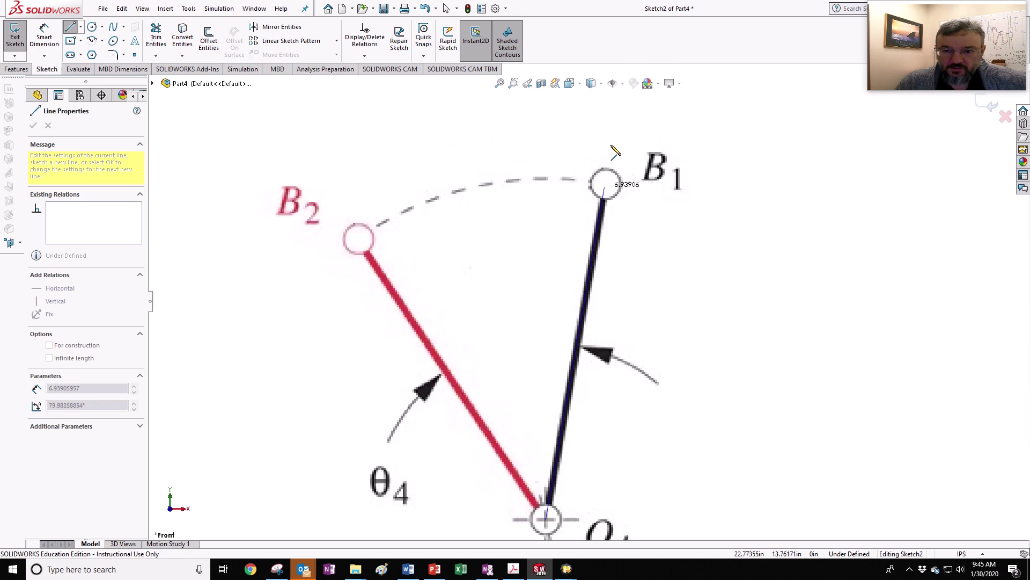
click(593, 242)
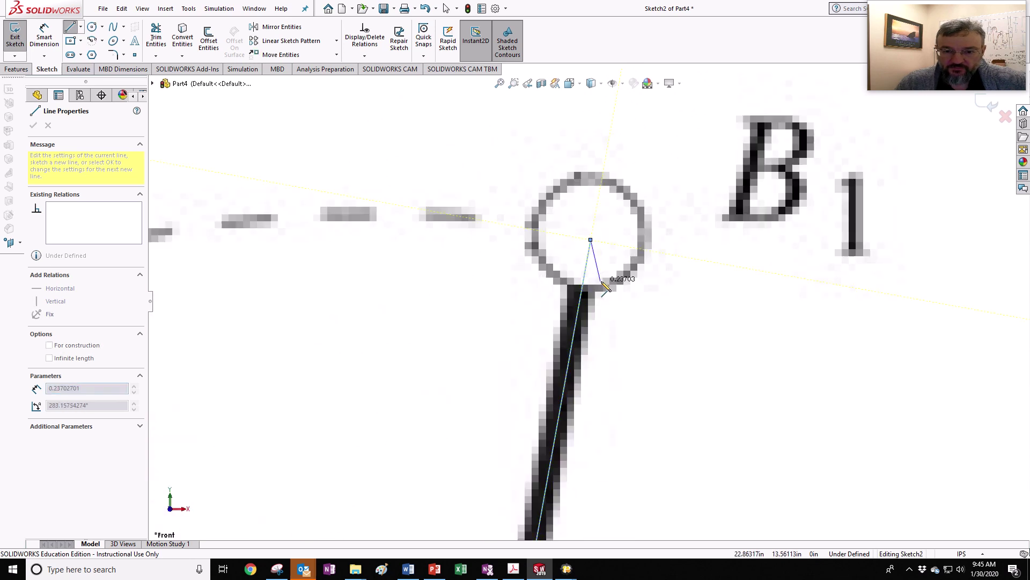
scroll(595, 247, up, 5)
scroll(590, 356, down, 5)
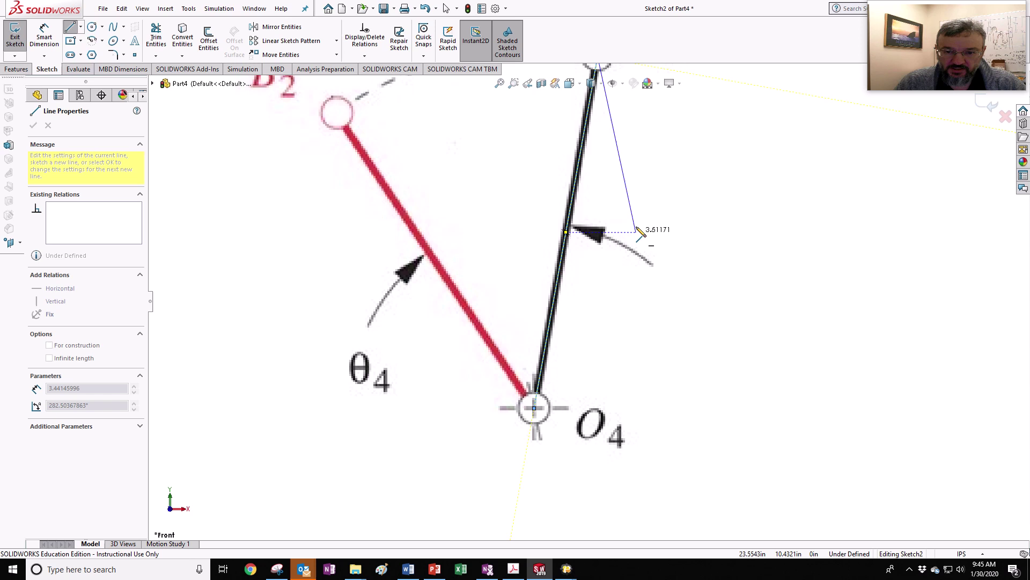
scroll(593, 231, up, 4)
key(Escape)
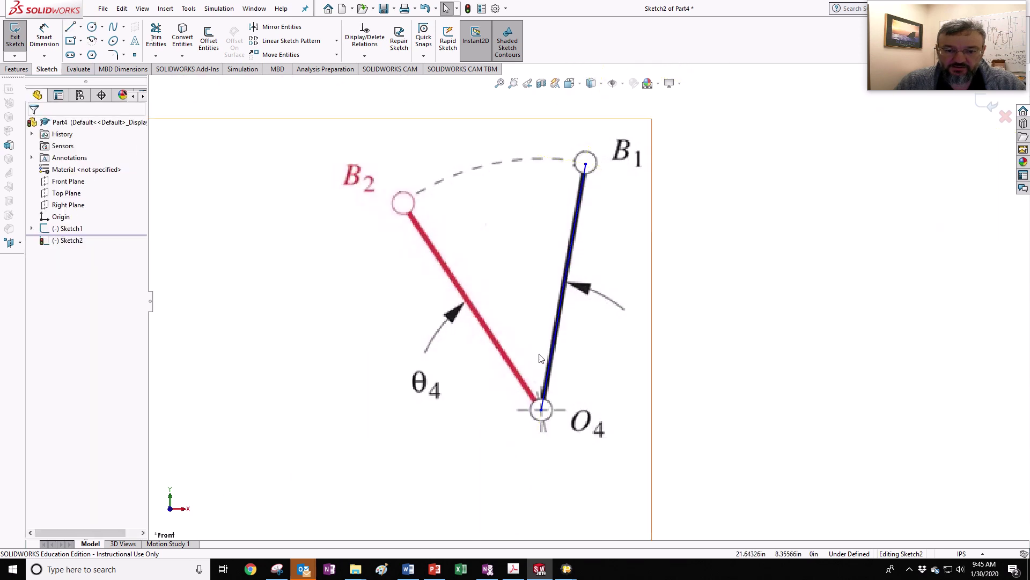
Draw a second line from O4 to B2
click(71, 30)
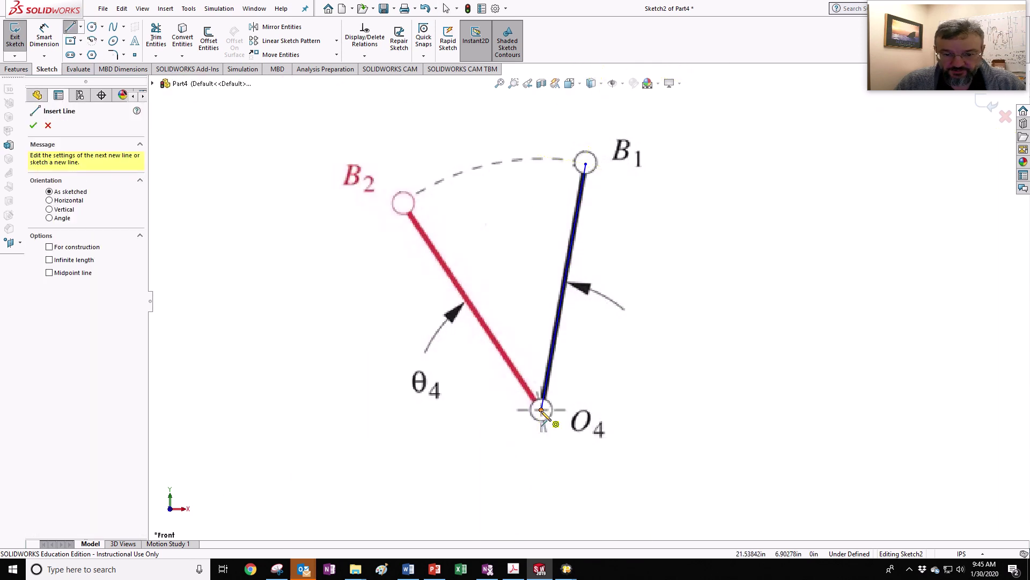
click(541, 409)
click(404, 204)
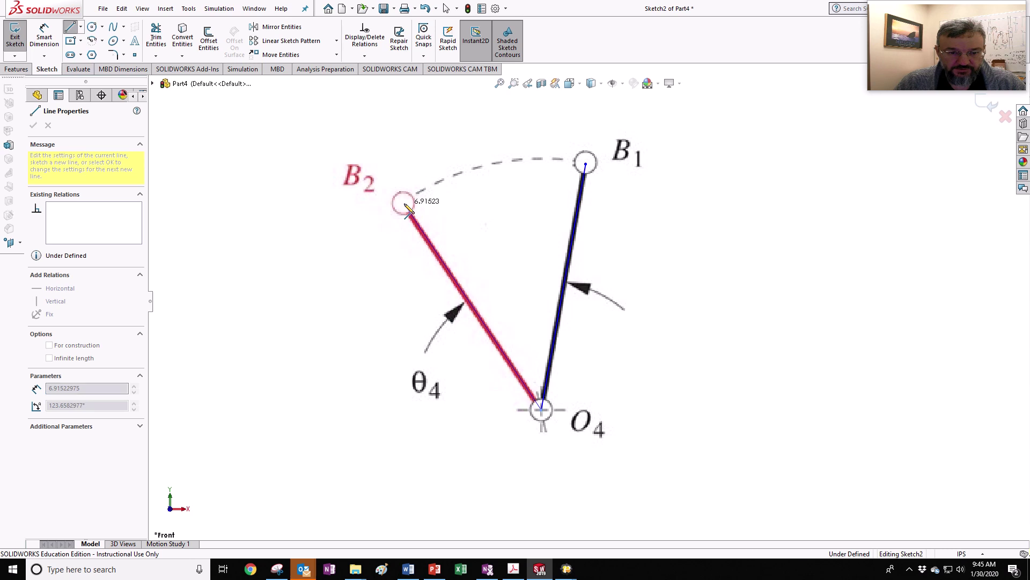
key(Escape)
Dimension both links, O4–B1 and O4–B2, to 7 in
click(44, 37)
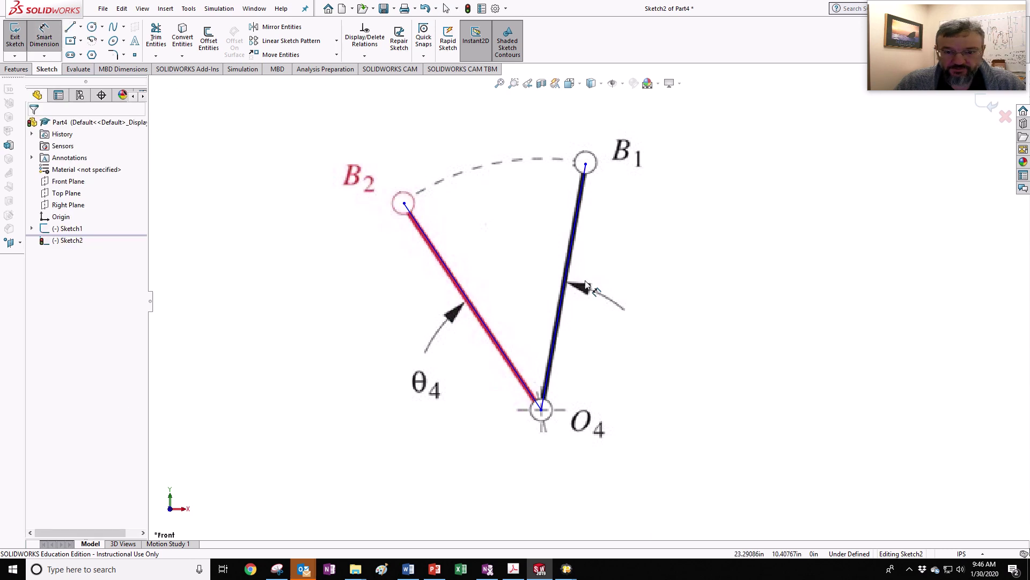
click(588, 283)
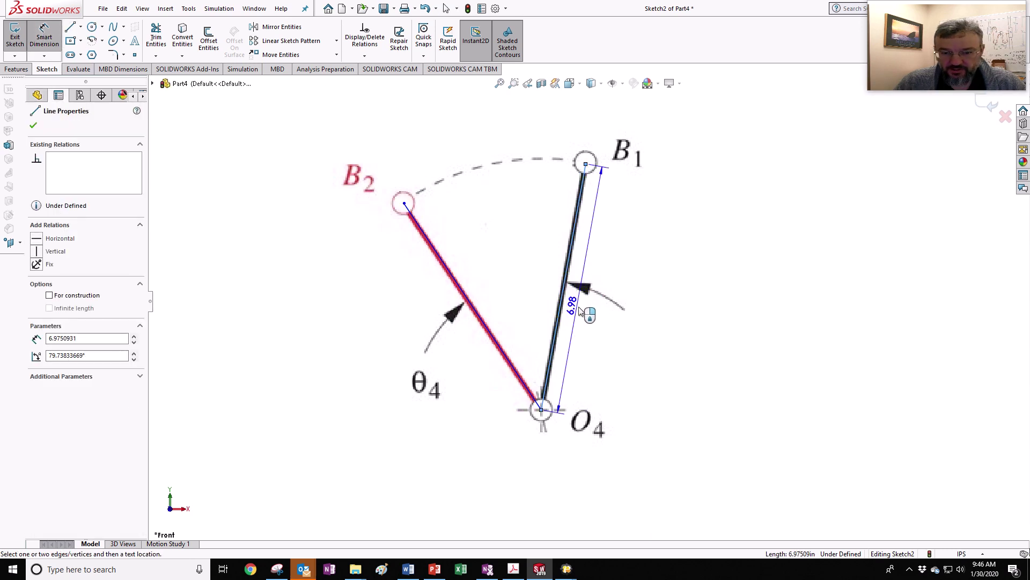
click(580, 310)
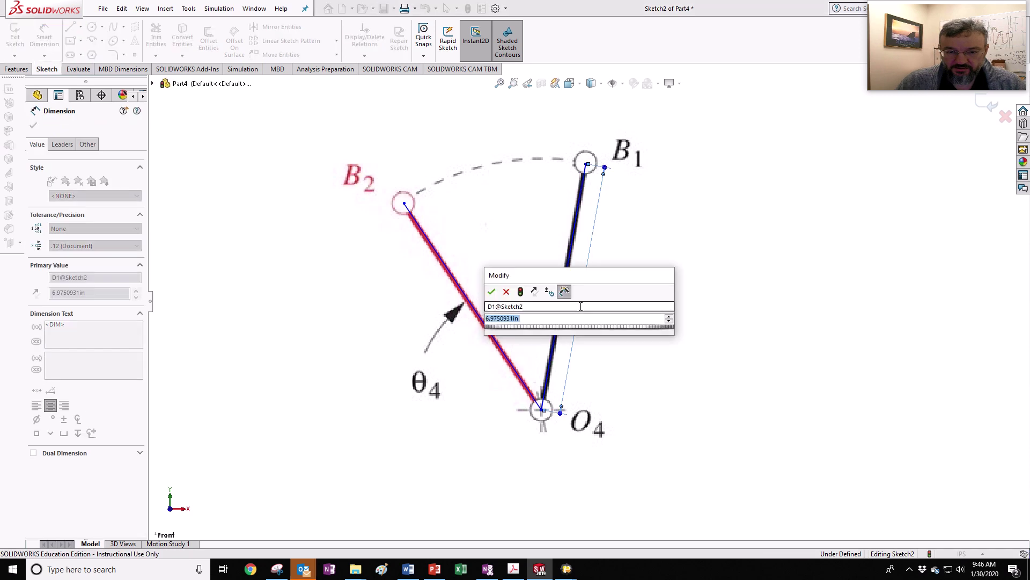
text(7)
key(Return)
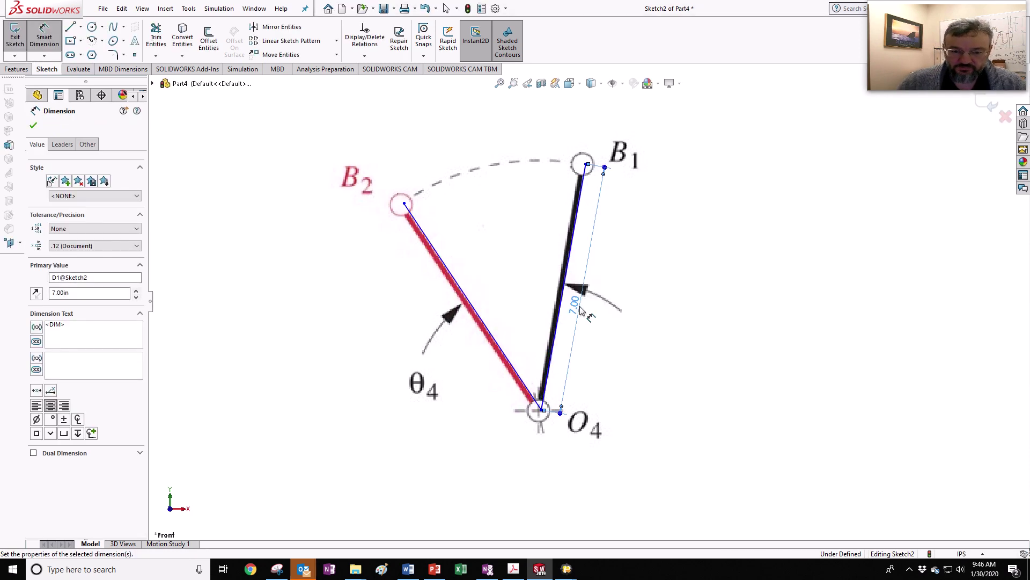
click(470, 307)
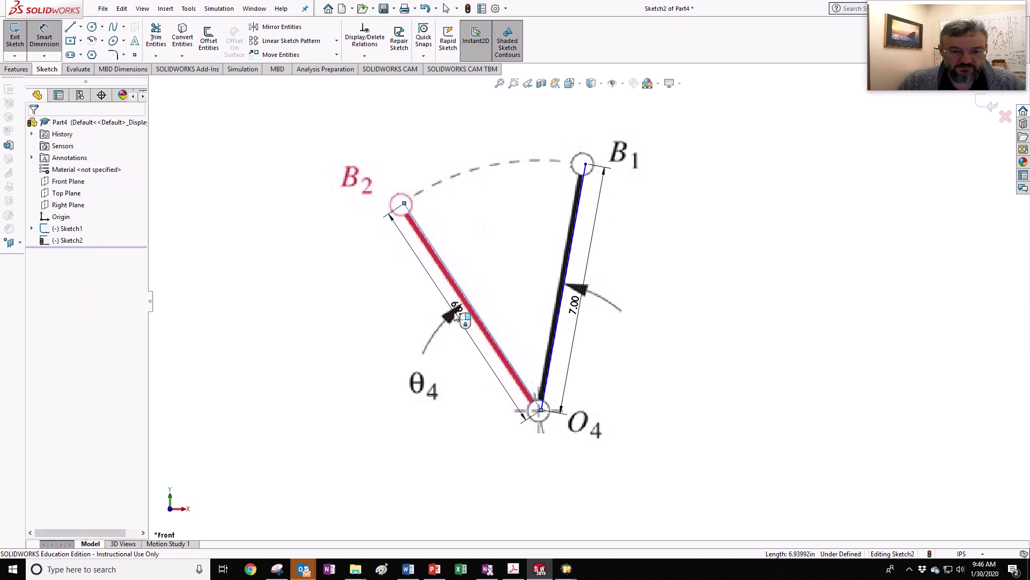
click(455, 315)
text(7)
key(Return)
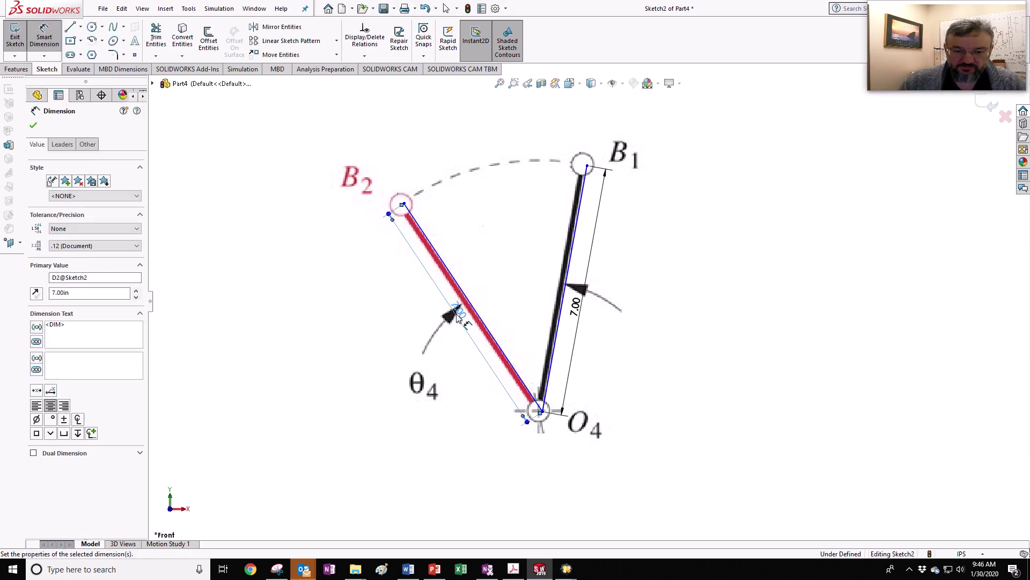
scroll(527, 410, down, 5)
key(Escape)
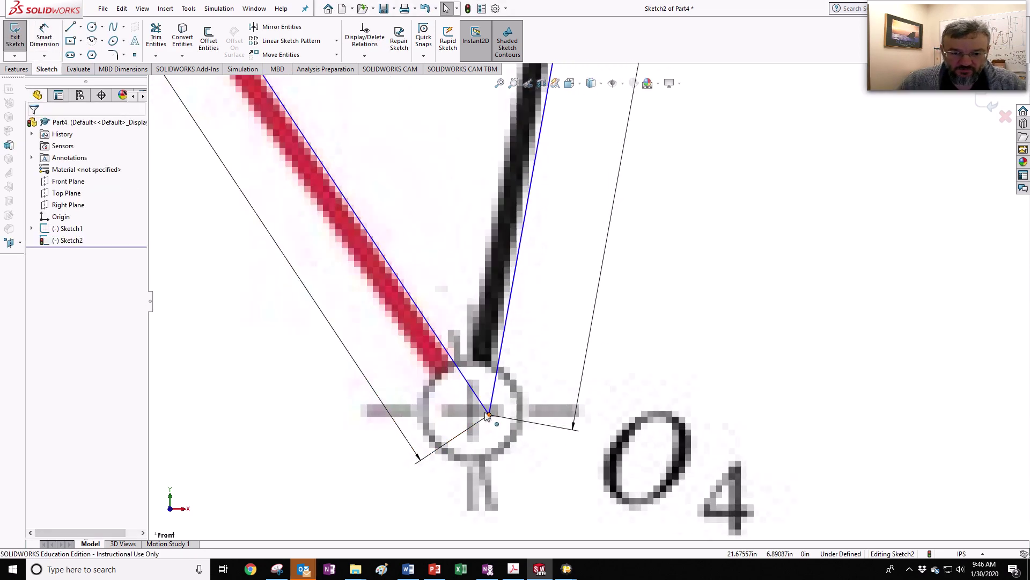
Snap the line endpoint onto O4 and draw a horizontal centerline from O4
drag(487, 415, 472, 412)
scroll(529, 429, up, 3)
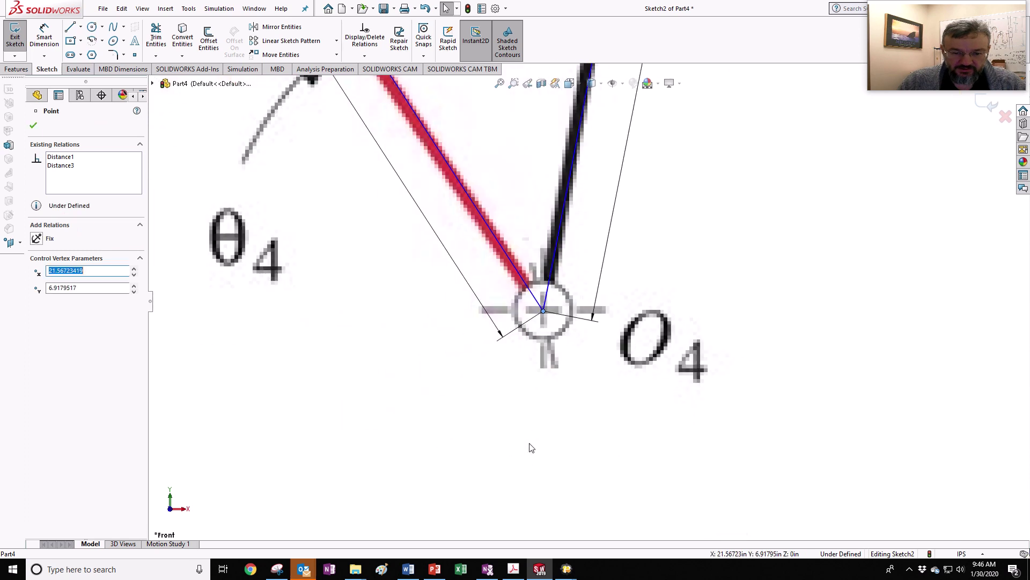
click(81, 27)
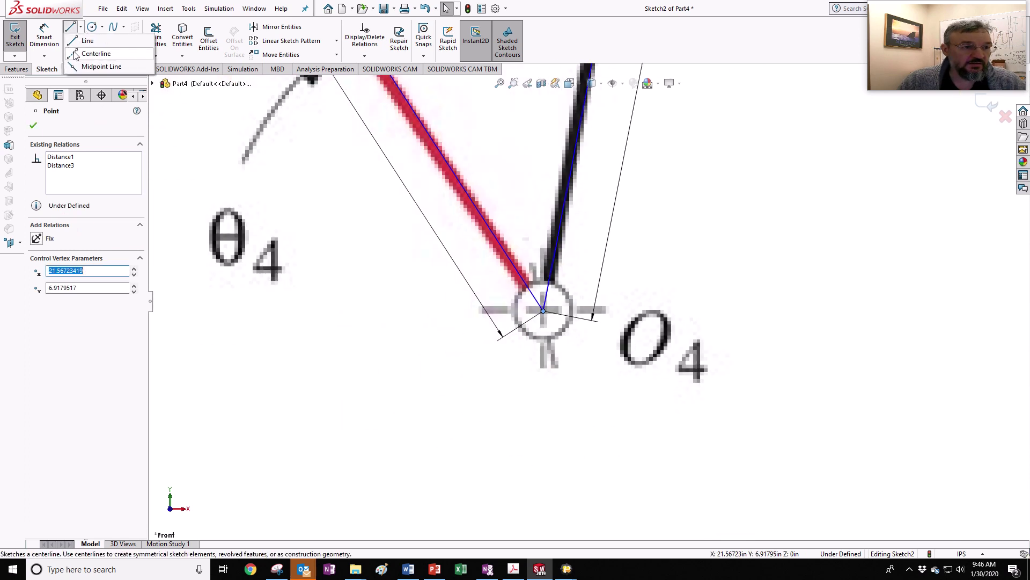
click(83, 51)
click(543, 311)
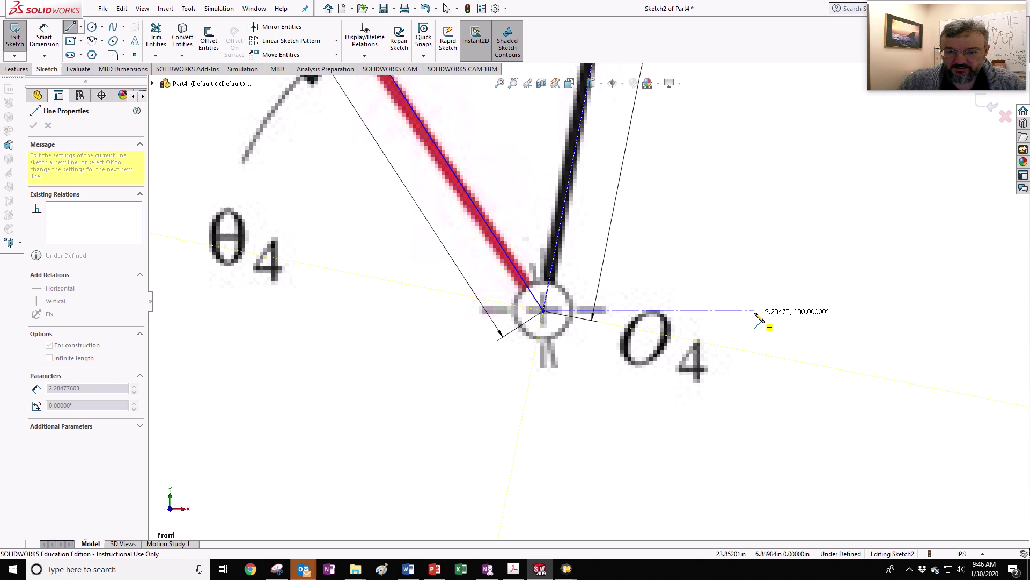
click(755, 310)
key(Escape)
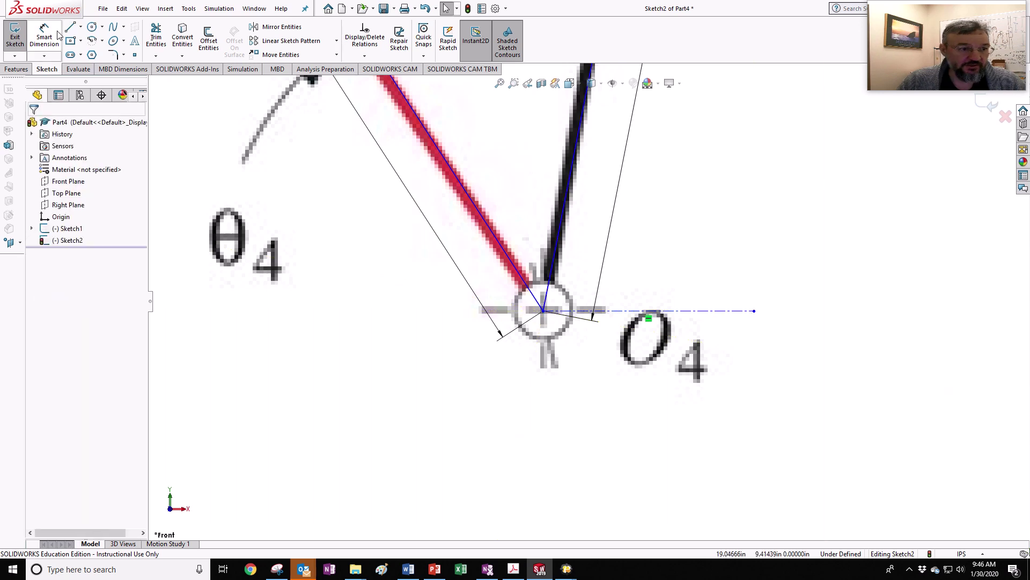
Dimension the 78.83° angle from horizontal and the 44.14° angle between the links
click(45, 38)
click(612, 310)
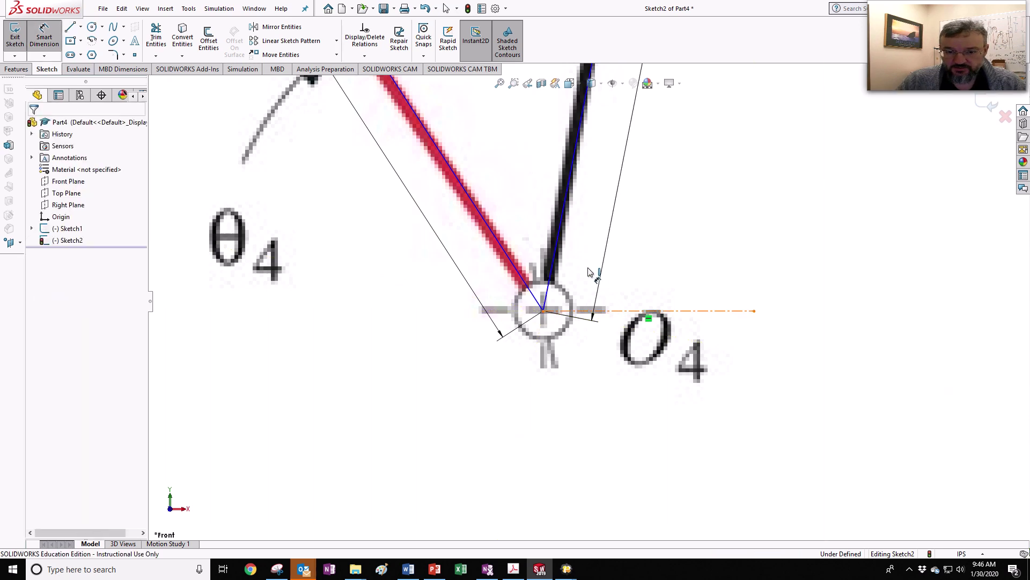
click(558, 241)
click(635, 241)
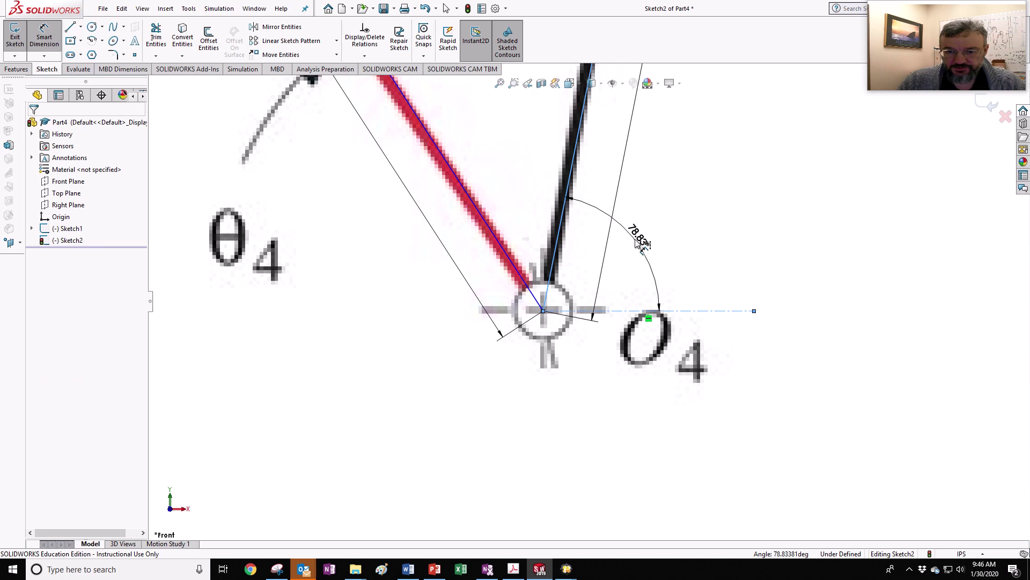
click(546, 225)
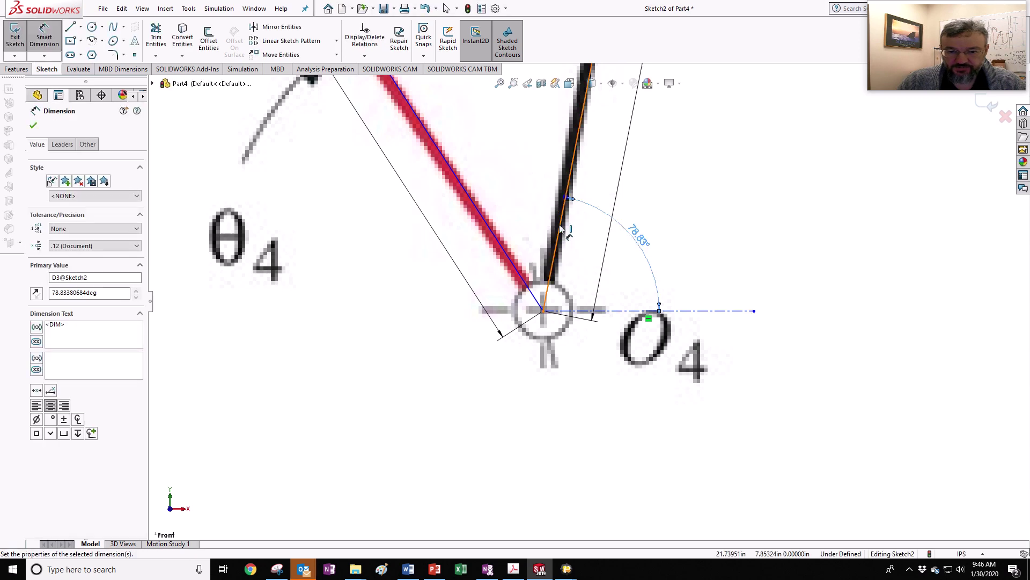
click(498, 241)
click(496, 236)
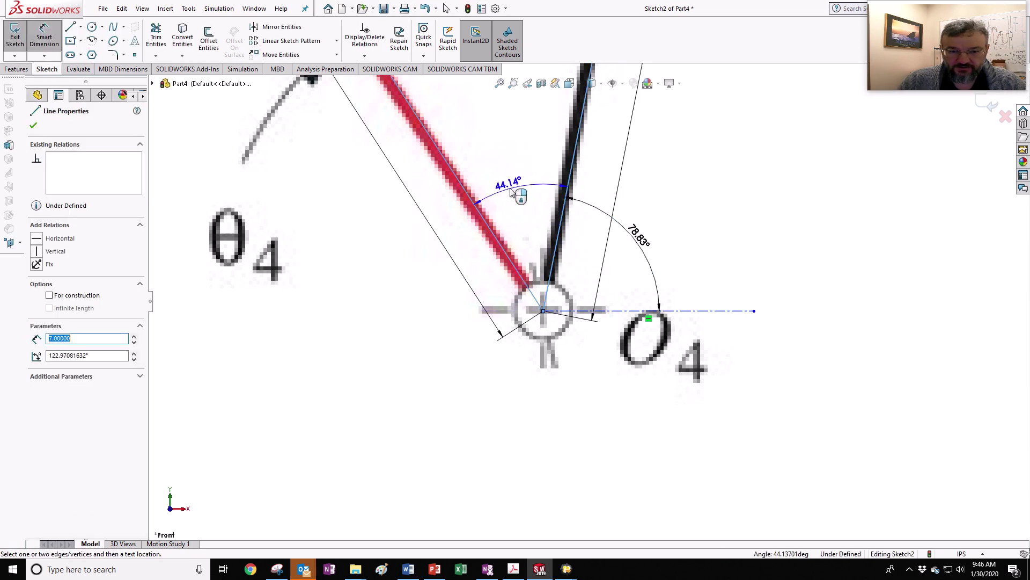
click(505, 185)
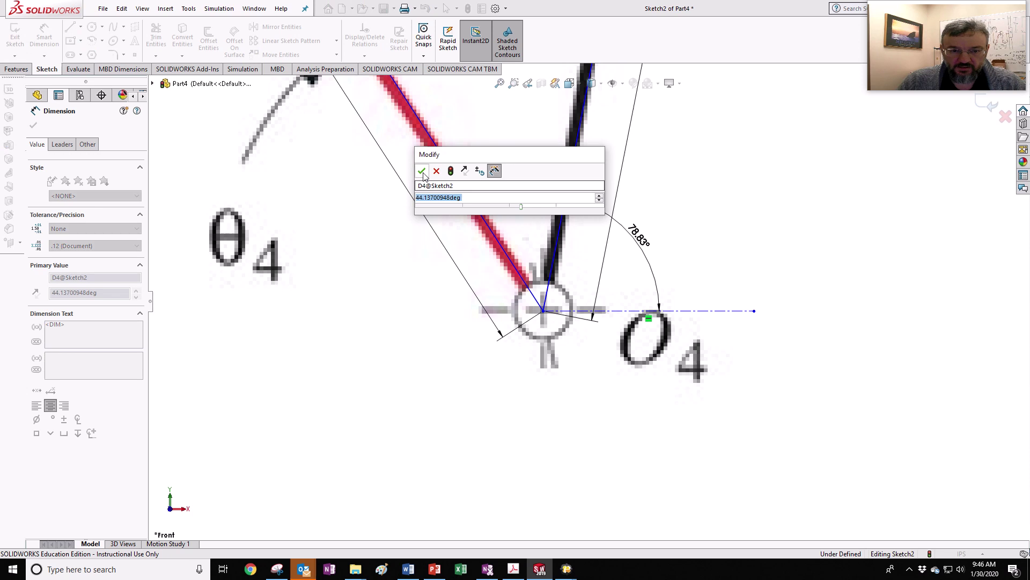
key(Return)
scroll(746, 297, up, 1)
scroll(747, 297, up, 2)
scroll(636, 284, down, 3)
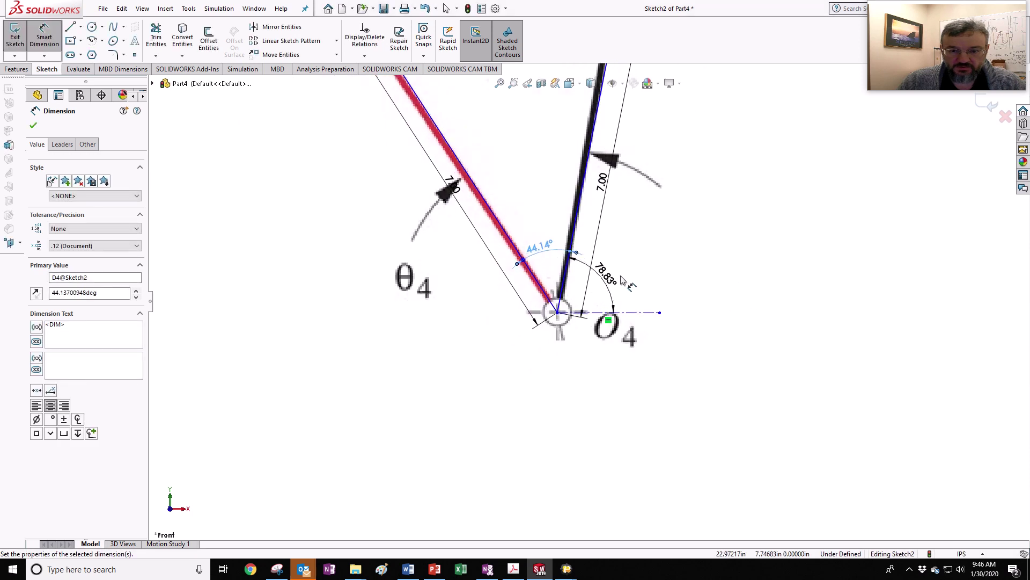
key(Escape)
Fix the O4 sketch point in place
click(542, 321)
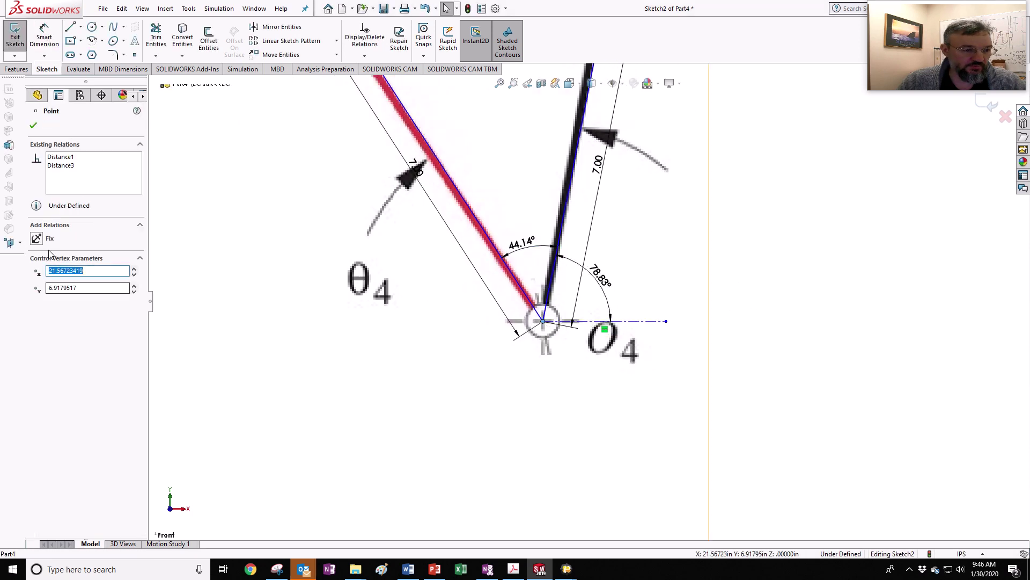
click(36, 239)
scroll(590, 382, up, 5)
scroll(513, 304, down, 3)
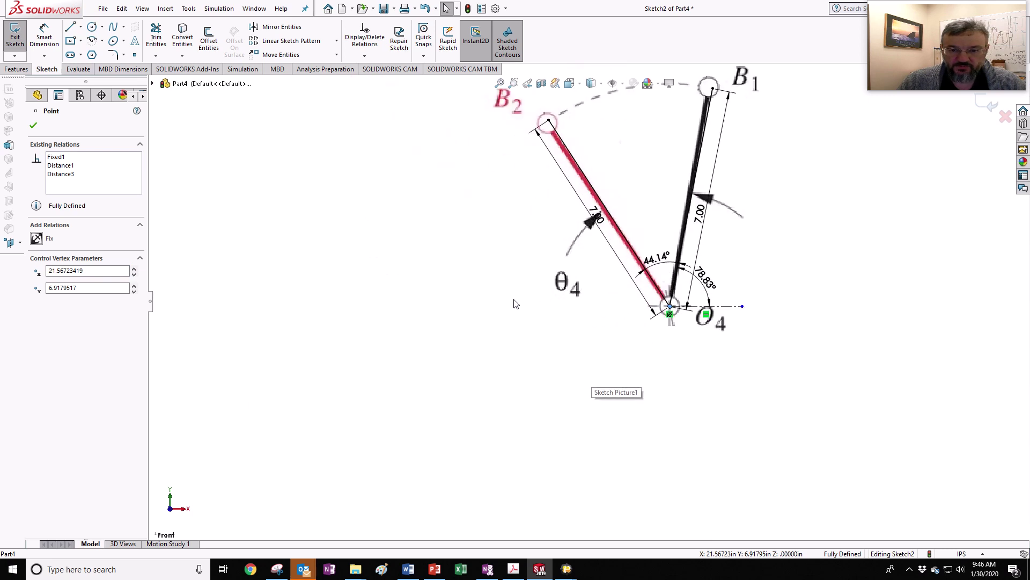
scroll(514, 304, up, 3)
scroll(651, 257, down, 4)
Draw construction centerlines from B1 to a lower-left apex and back through B2
click(33, 125)
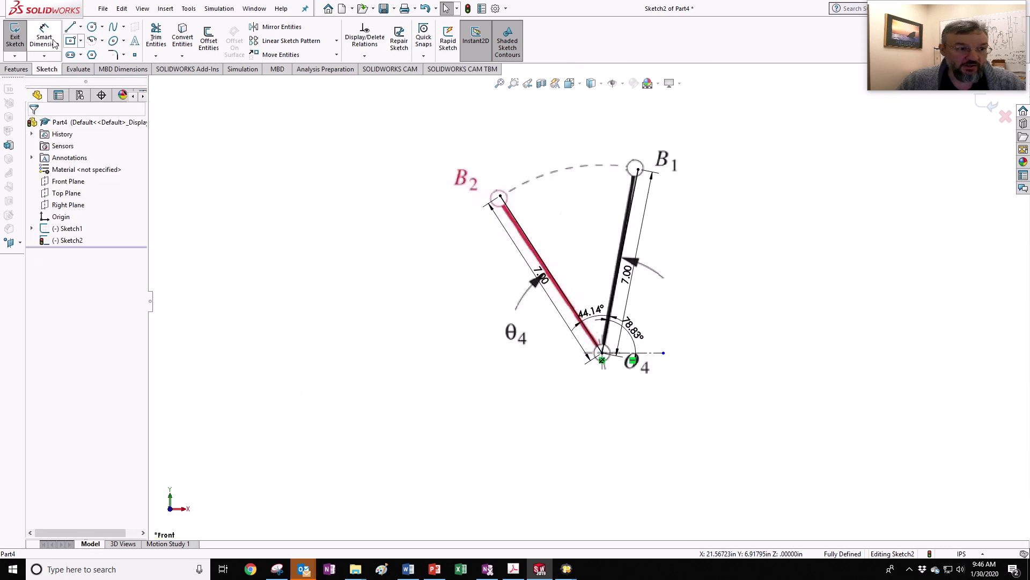
click(80, 28)
click(91, 50)
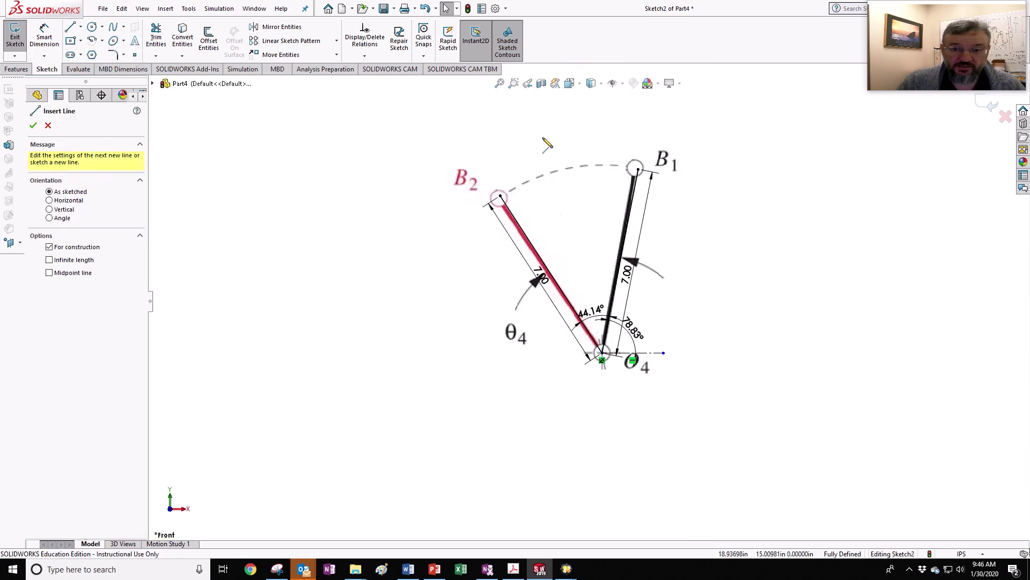
click(637, 170)
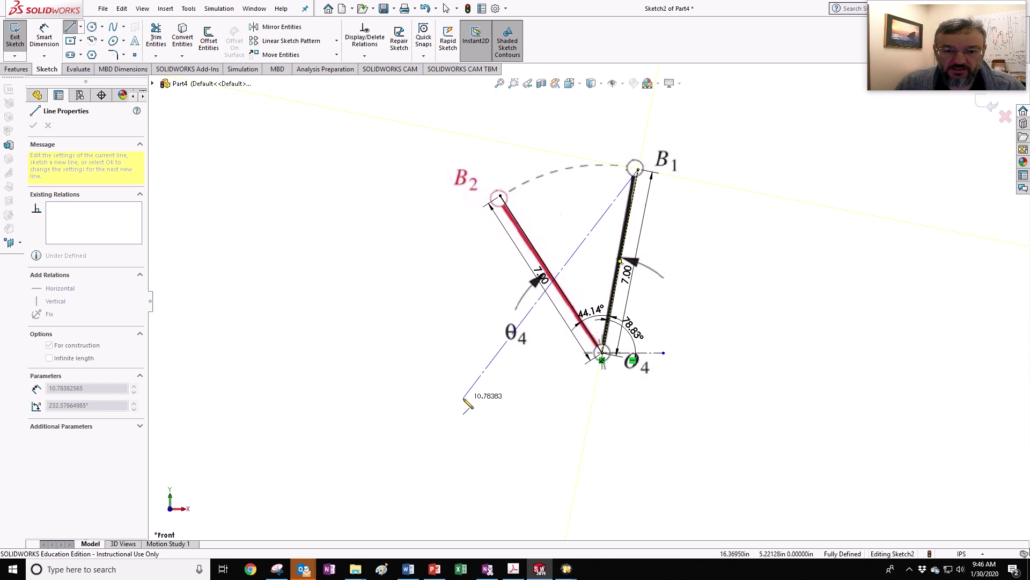
click(454, 413)
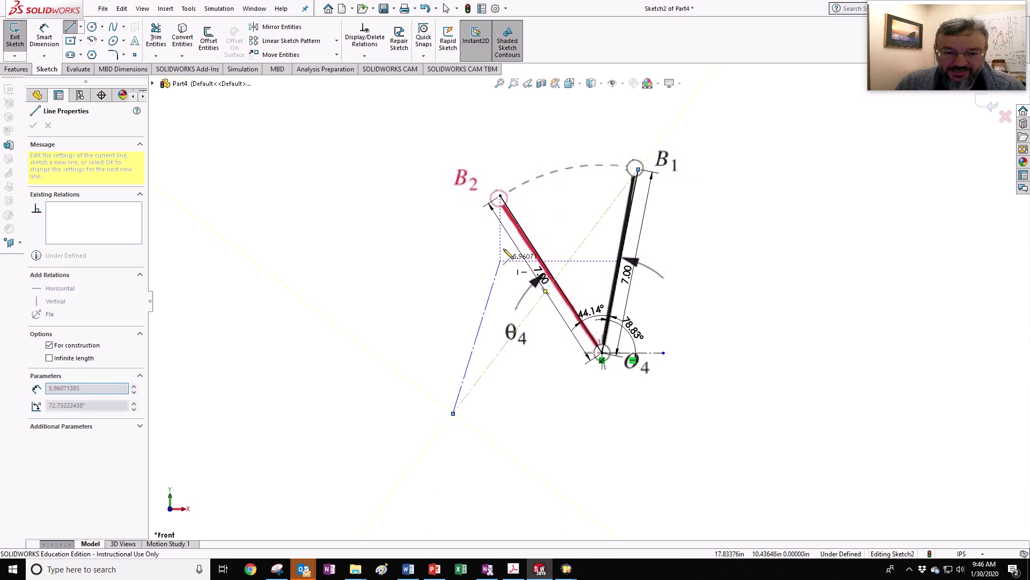
click(501, 197)
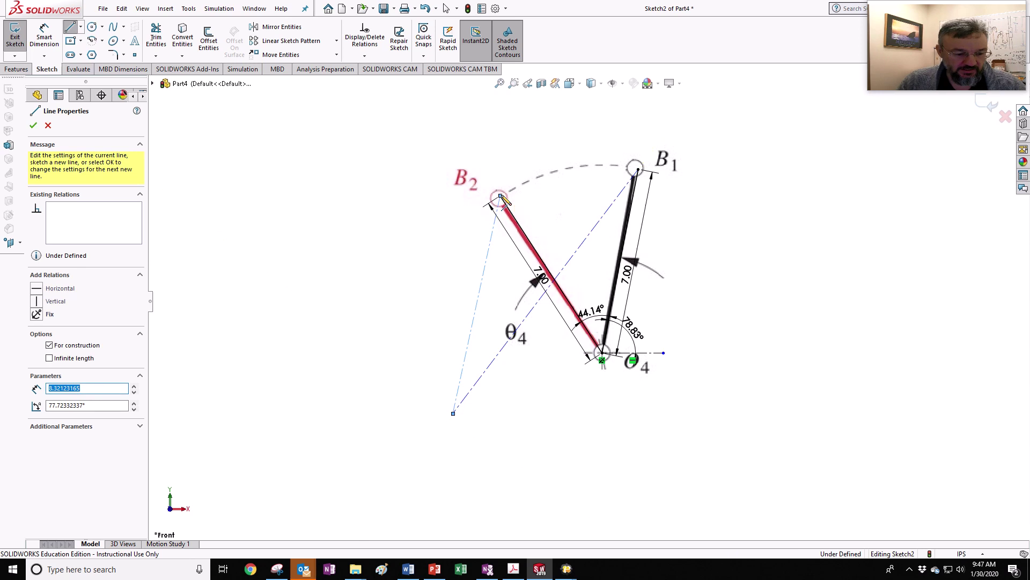
key(z)
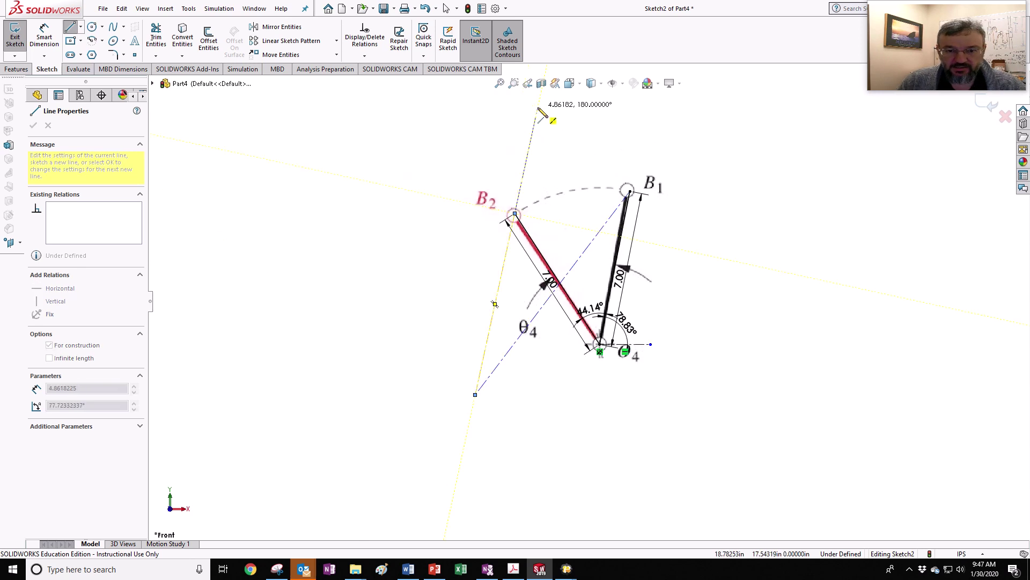
click(539, 109)
key(Escape)
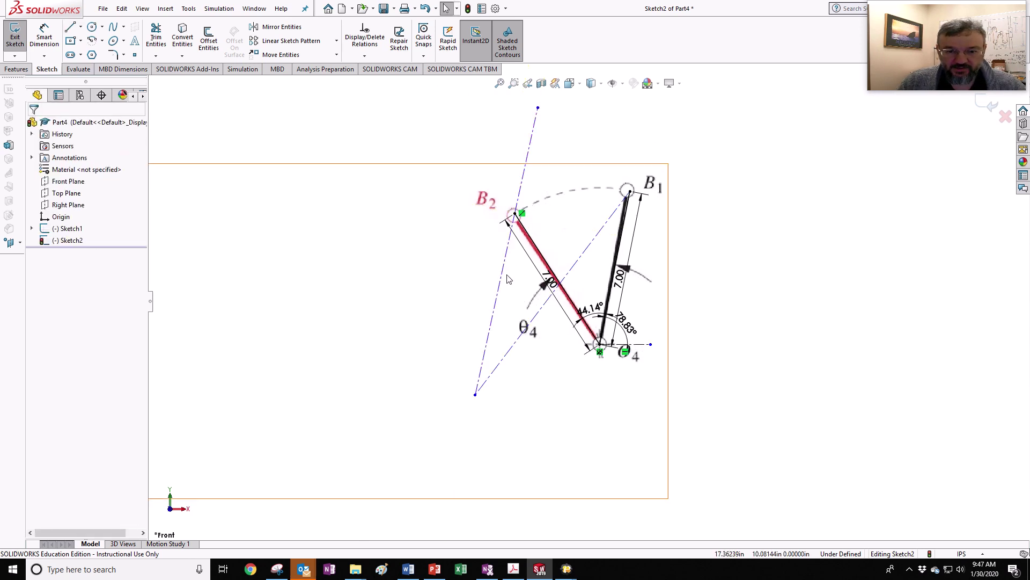
Set the angle between the two construction lines to 20°
key(d)
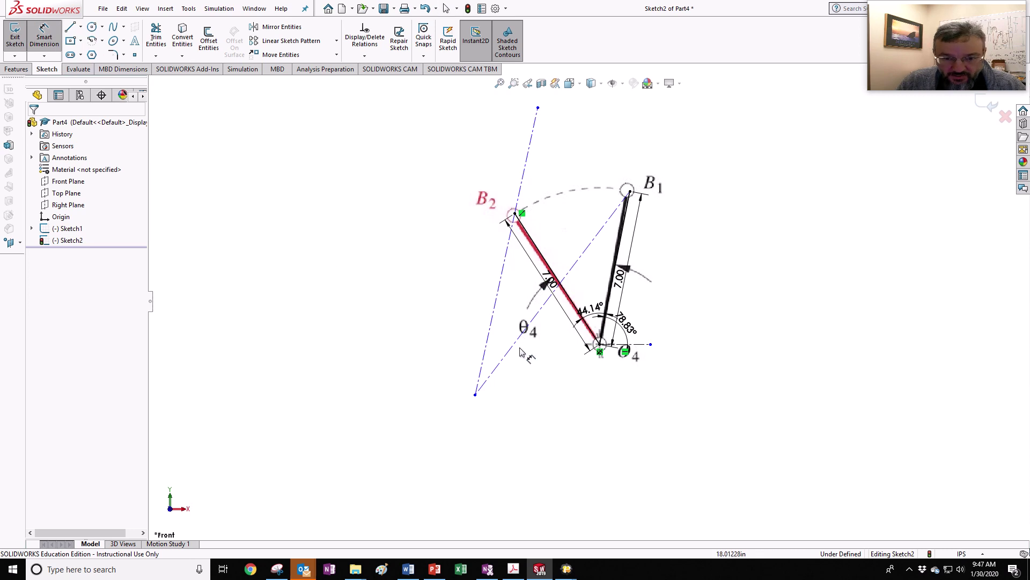
click(514, 347)
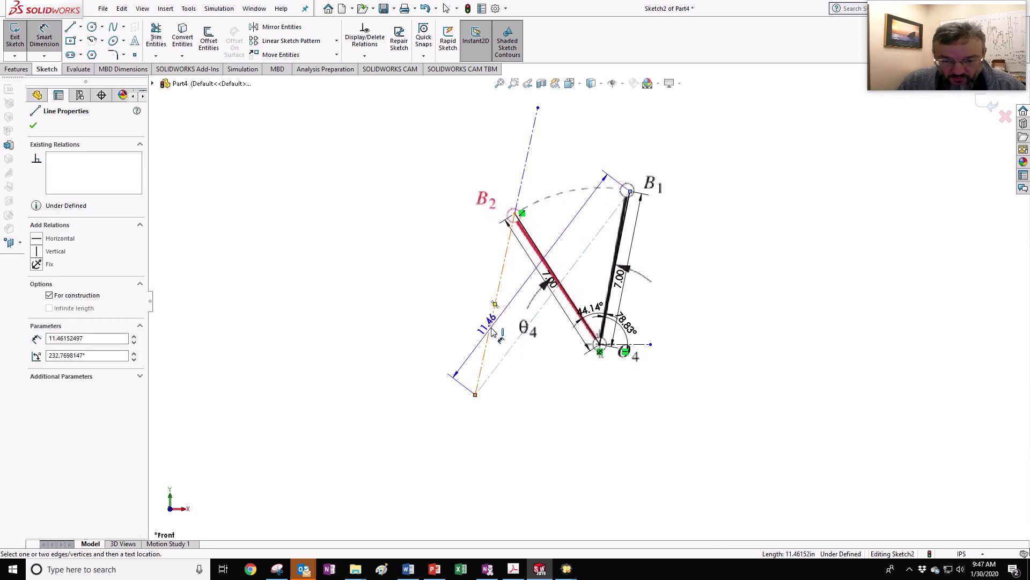
click(492, 332)
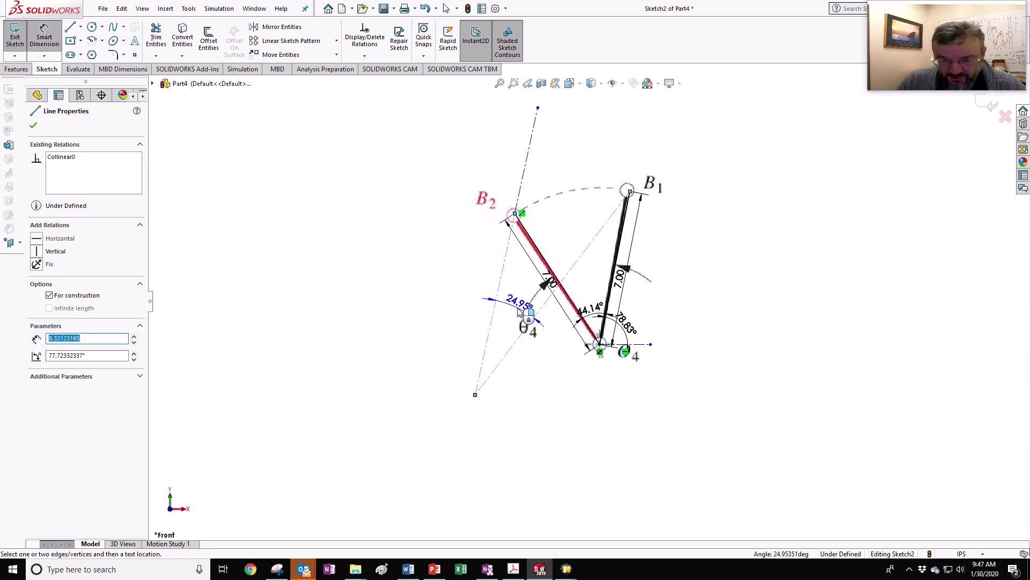
click(522, 303)
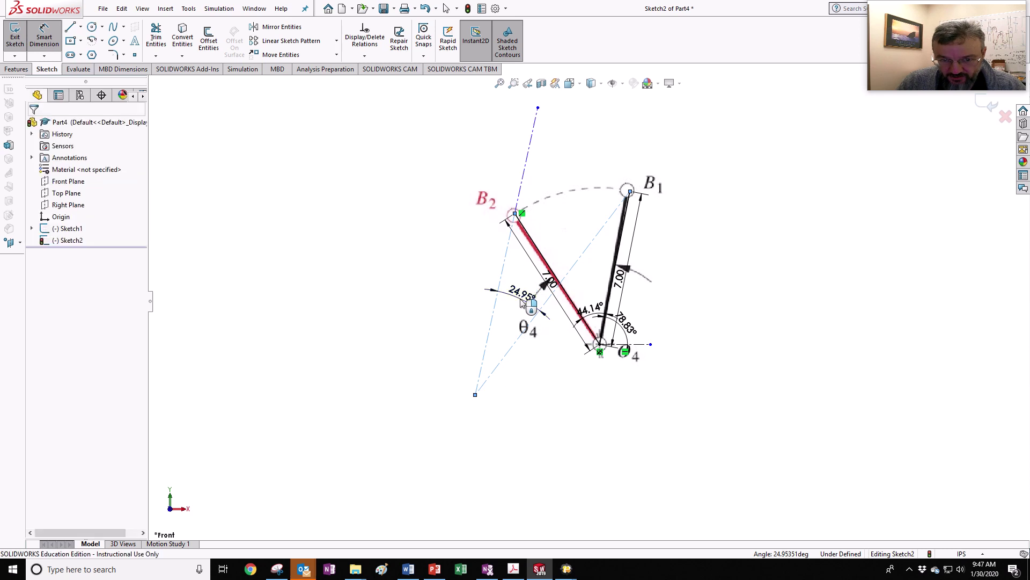
key(Return)
text(20)
key(Return)
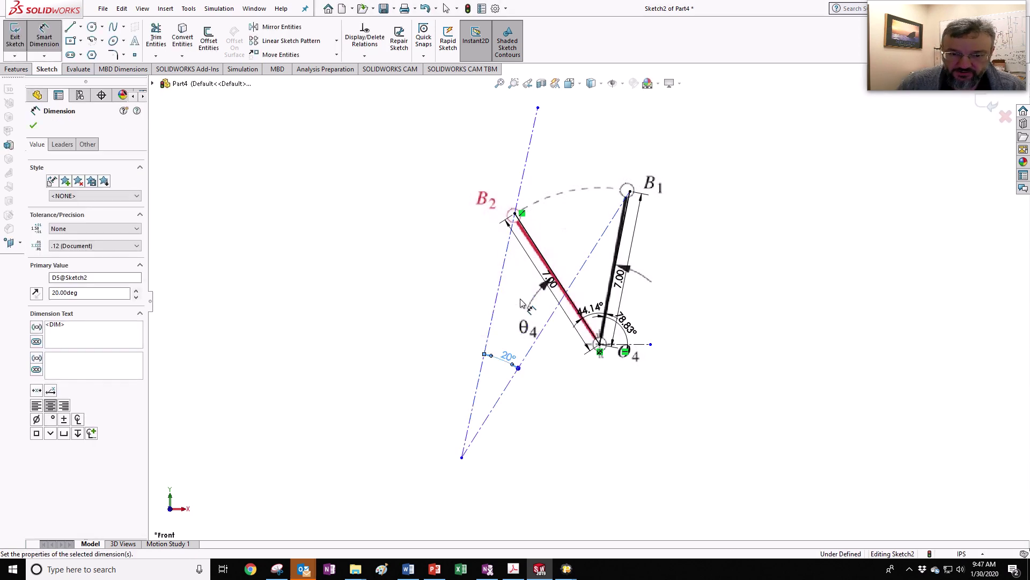
key(Escape)
key(Escape)
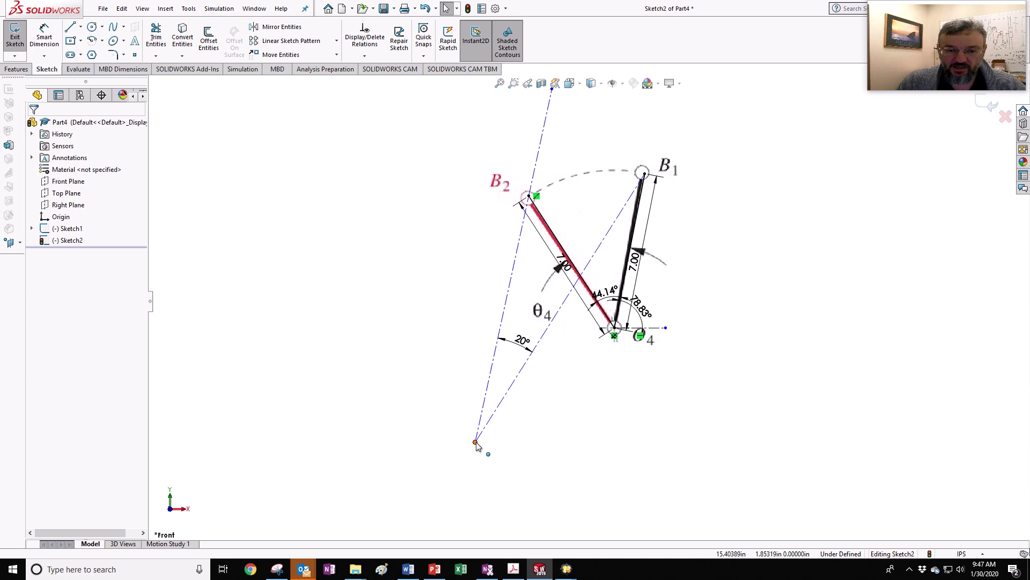
Drag the construction lines' meeting point level with O4
click(477, 437)
scroll(483, 344, up, 2)
mouse_move(526, 363)
mouse_down()
mouse_move(499, 287)
mouse_move(490, 322)
mouse_move(483, 306)
mouse_up()
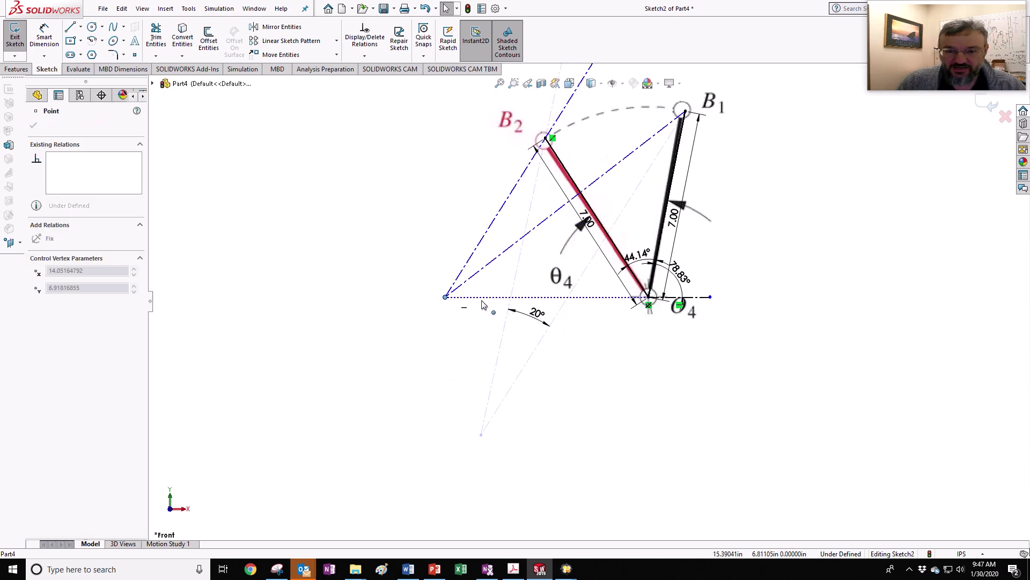
drag(482, 305, 467, 300)
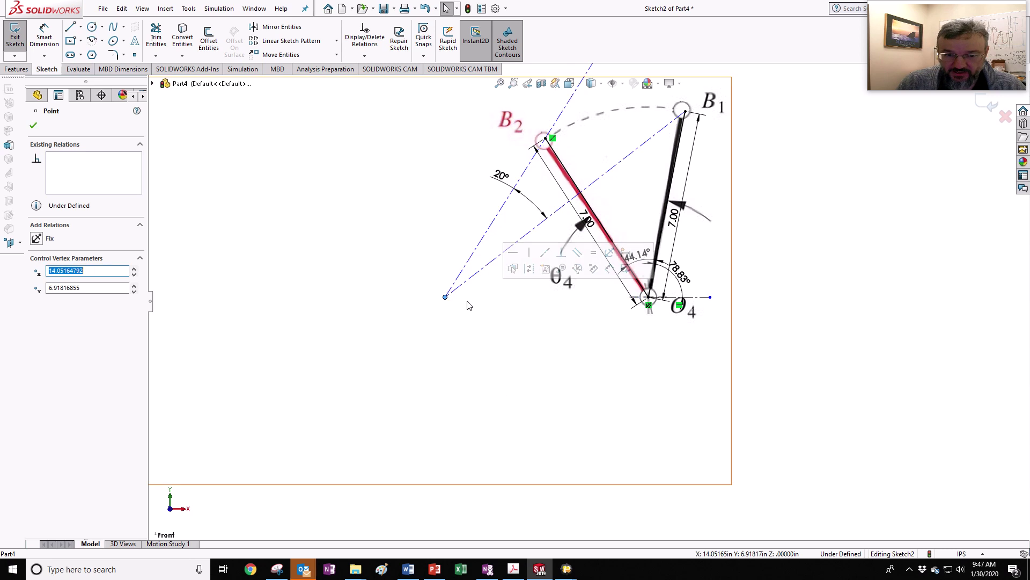
Draw a horizontal centerline from the left apex to the O4 pivot
click(81, 26)
click(92, 50)
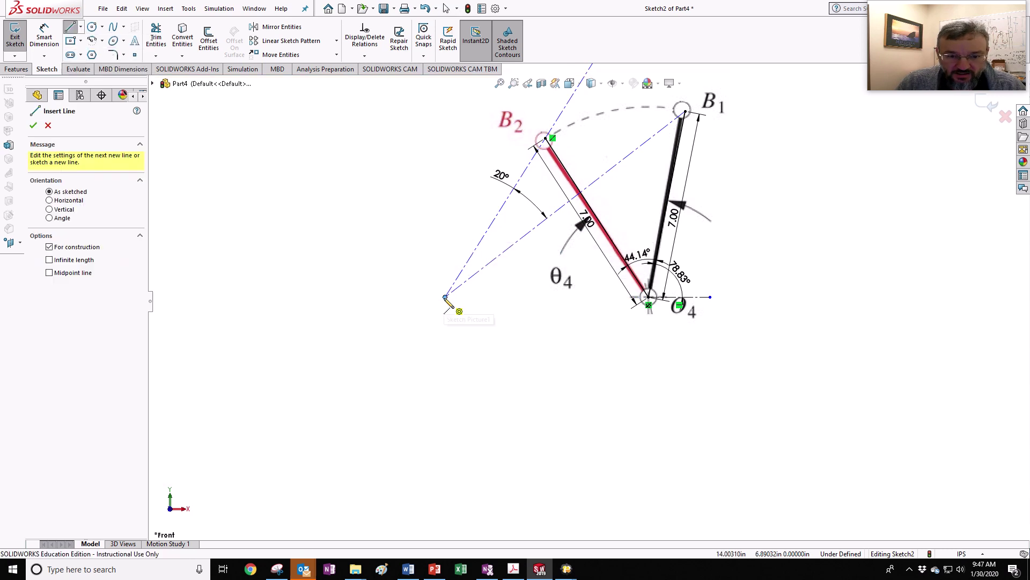
click(445, 296)
click(649, 297)
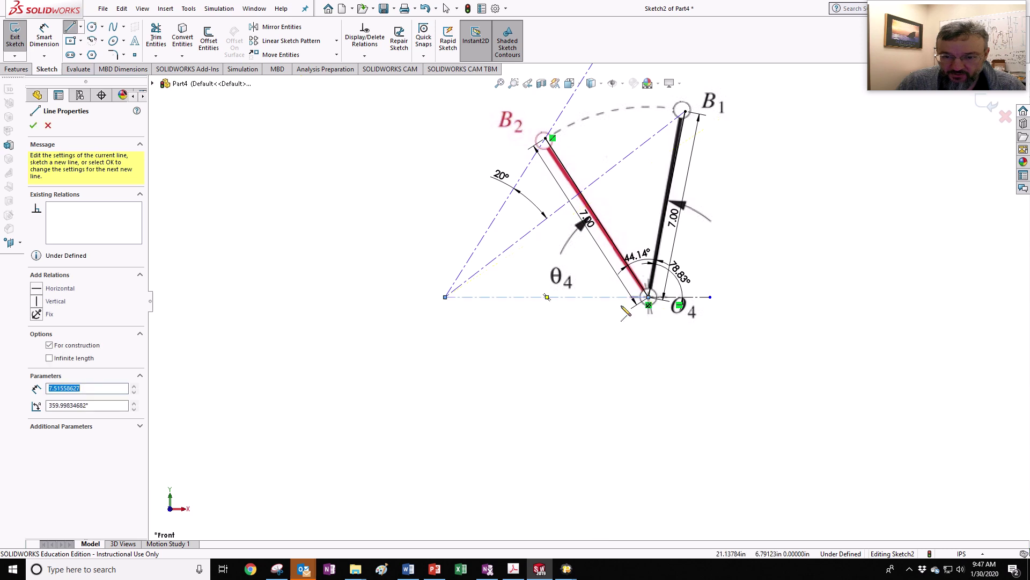
key(Escape)
scroll(501, 251, up, 2)
scroll(502, 252, down, 3)
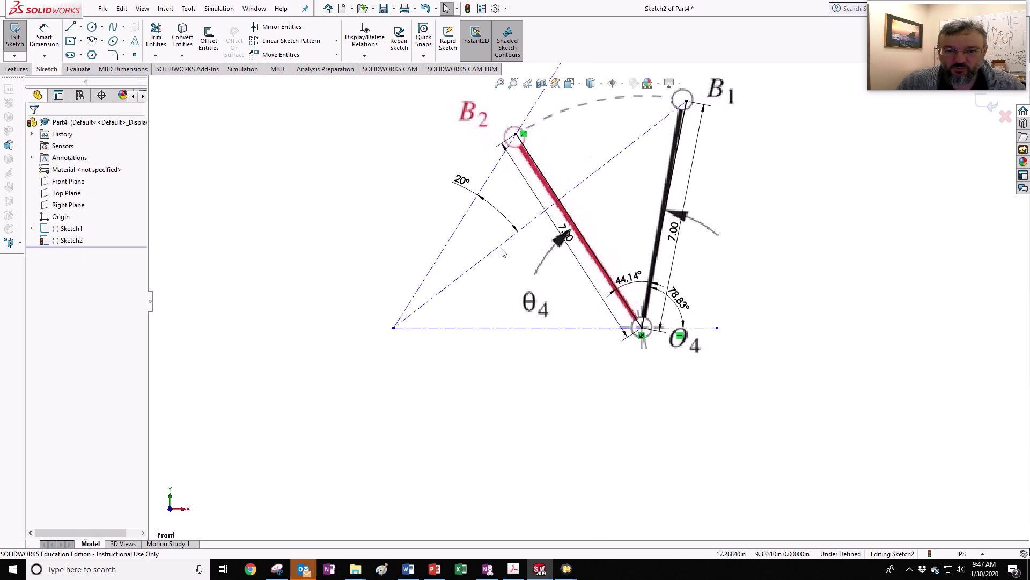
scroll(502, 252, down, 3)
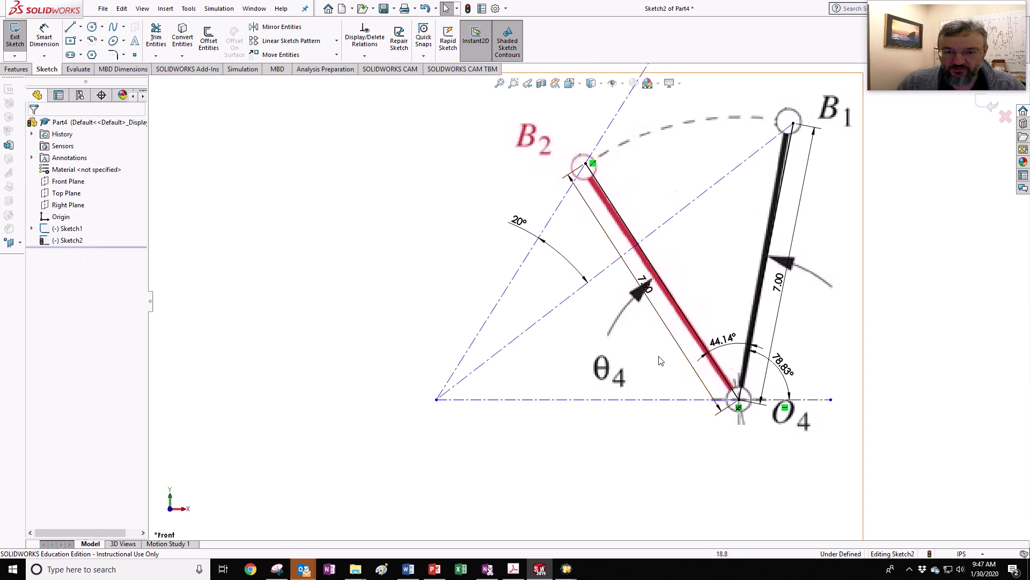
scroll(628, 395, up, 3)
scroll(628, 396, down, 2)
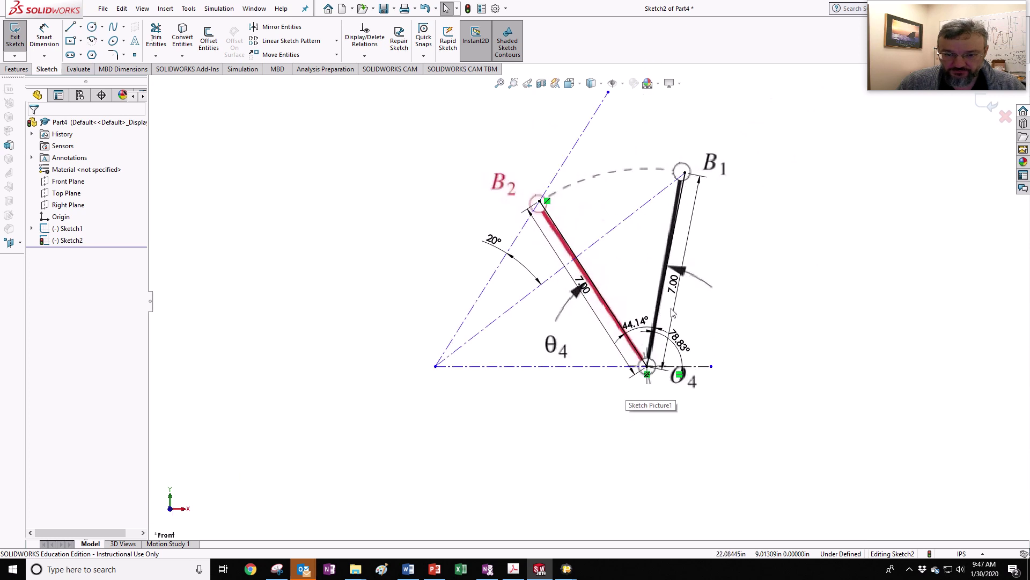
scroll(628, 396, up, 3)
Draw a circle centred on the left apex with its radius reaching B1
scroll(465, 288, down, 2)
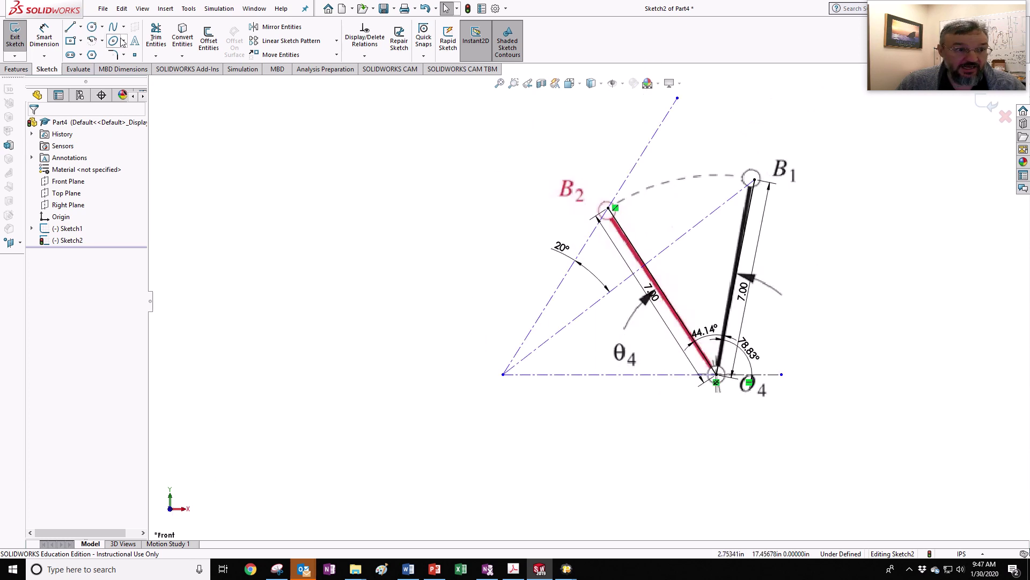
click(93, 28)
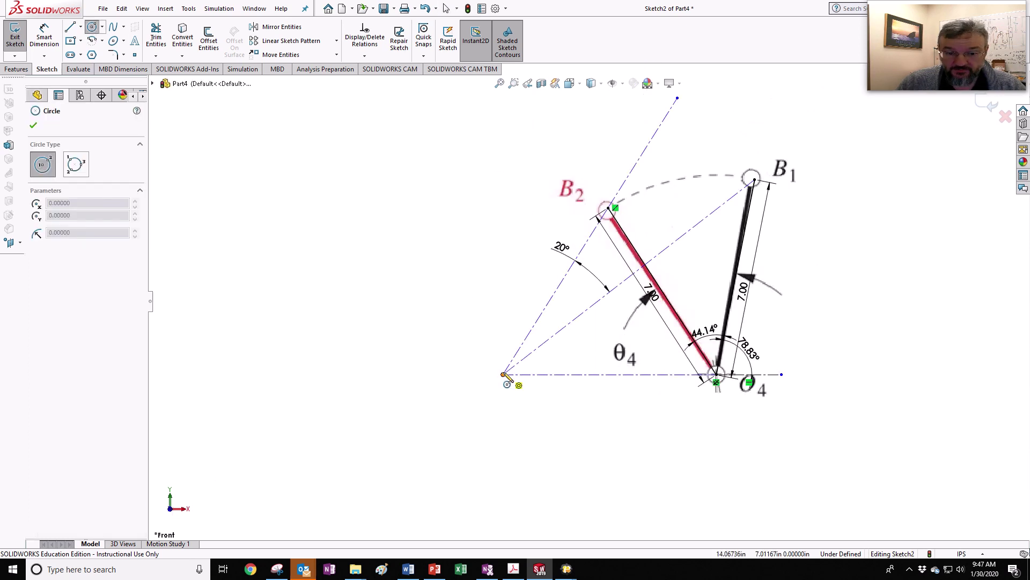
click(503, 375)
click(754, 183)
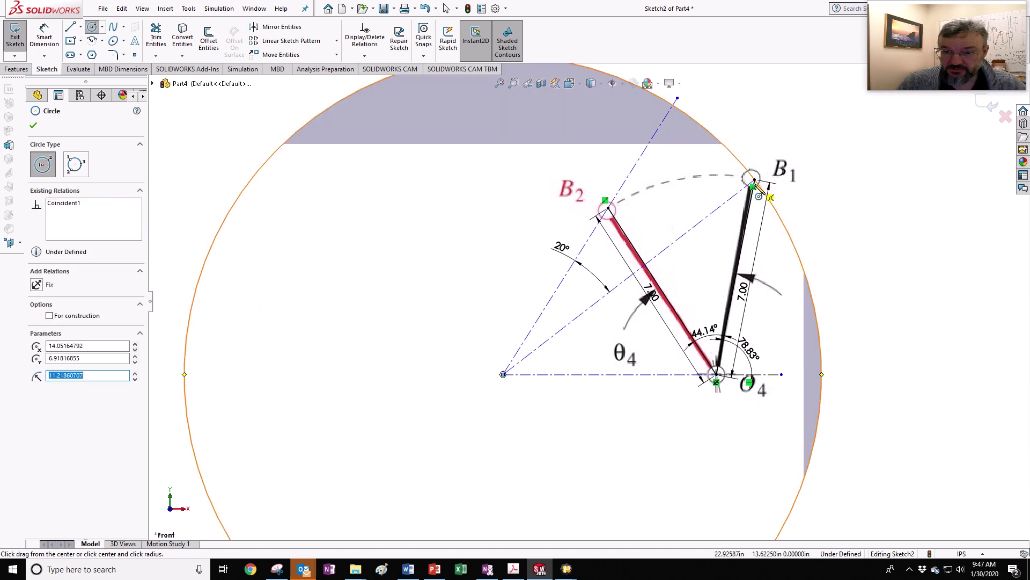
key(Escape)
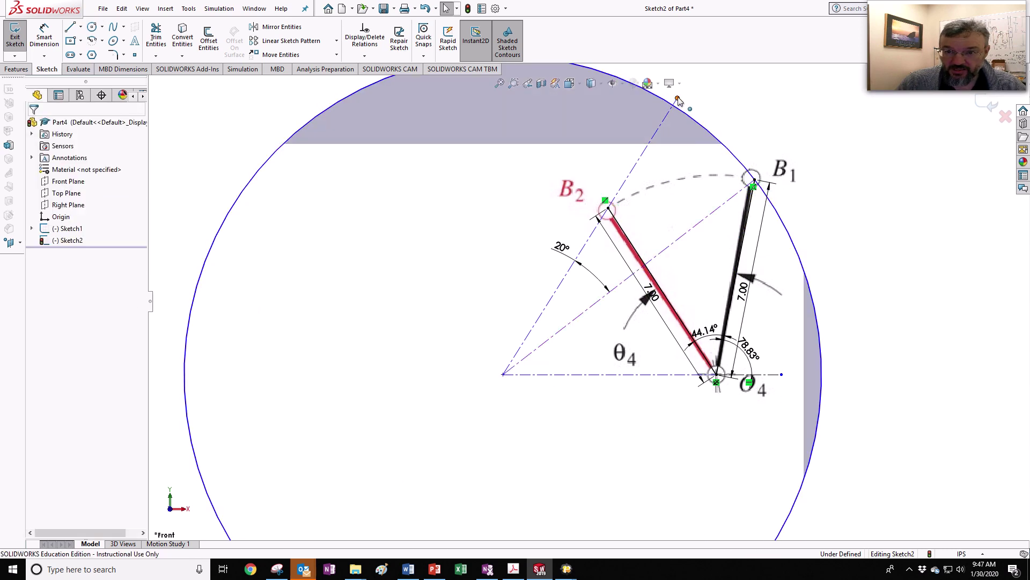
Make the bottom construction line horizontal and end the upper guide on the circle
drag(677, 101, 659, 117)
key(Escape)
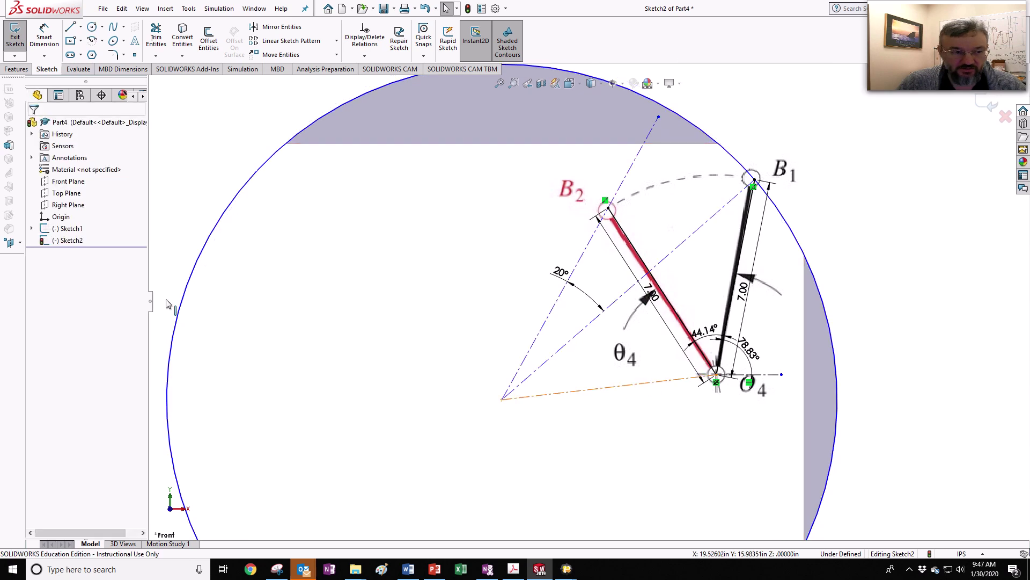
click(39, 244)
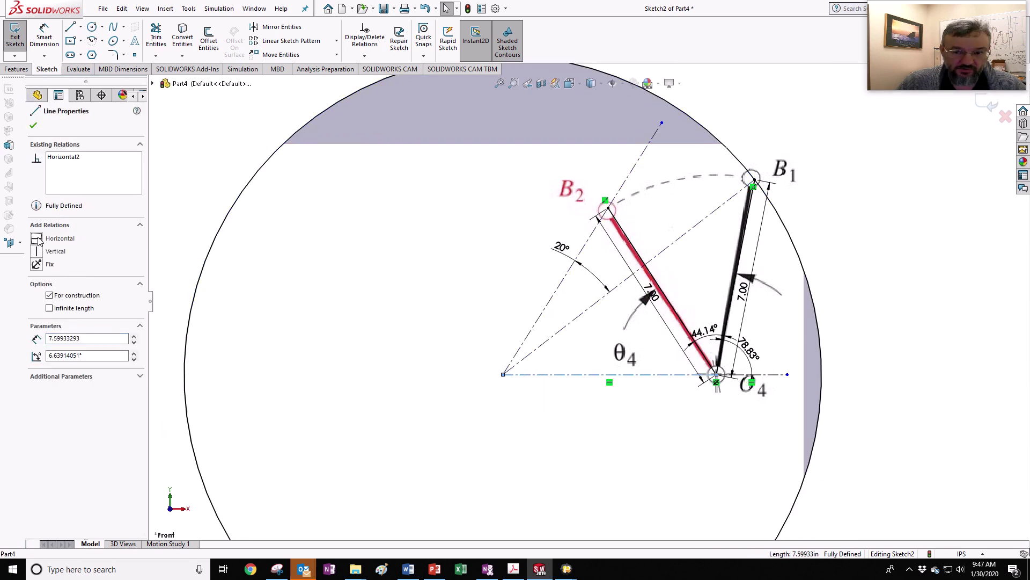
key(Escape)
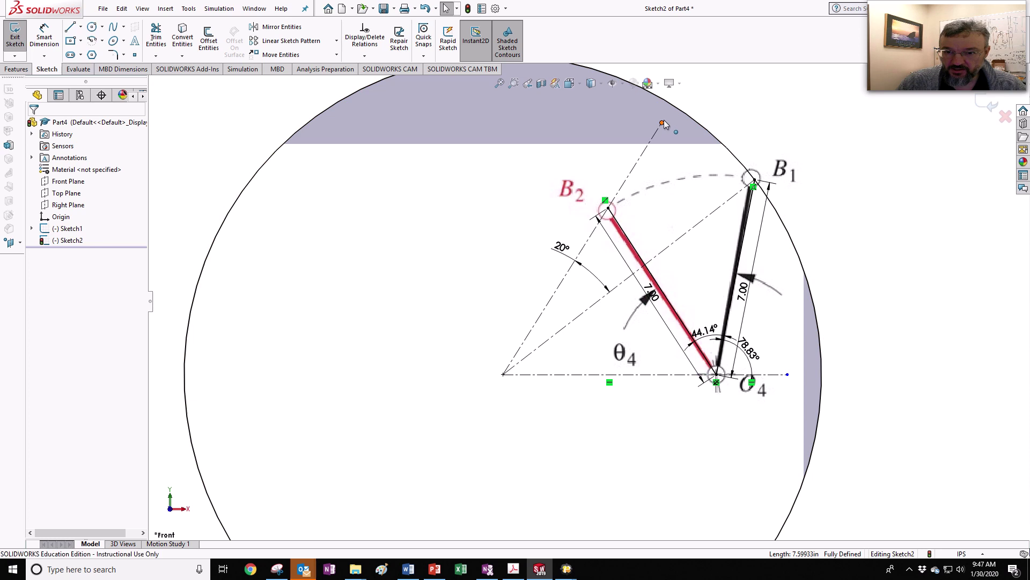
drag(662, 124, 674, 107)
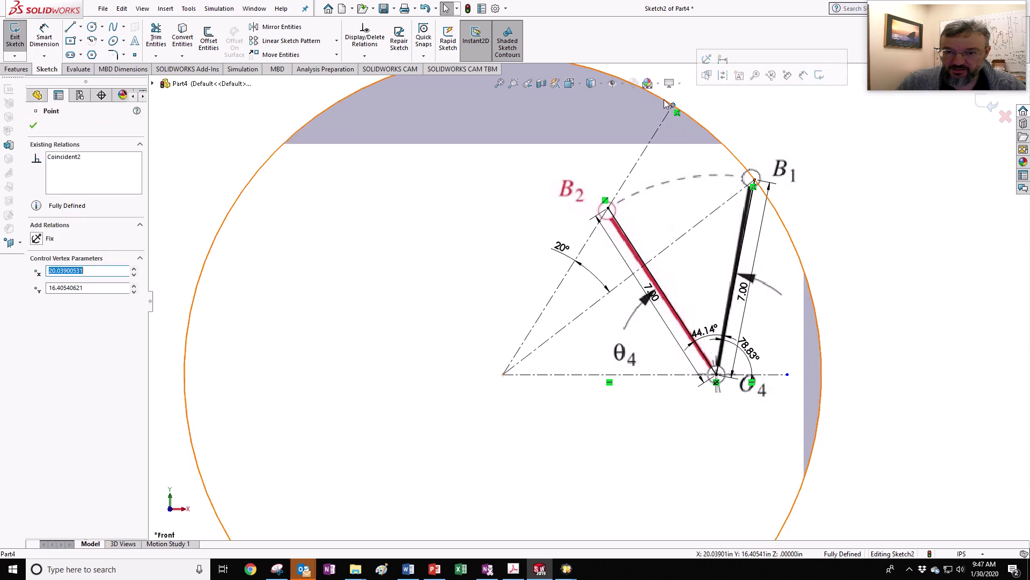
Convert the circle to construction geometry
click(670, 103)
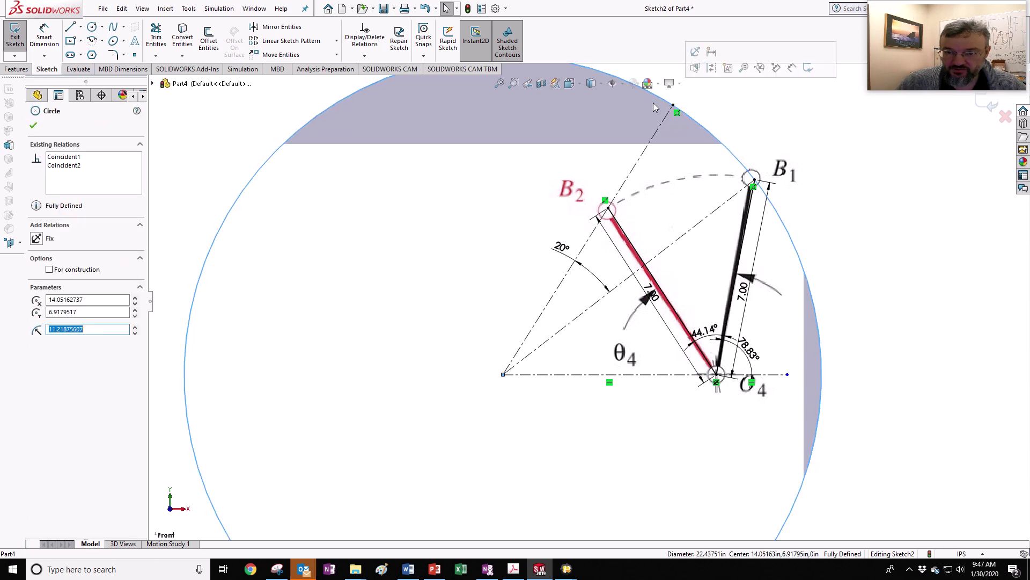
click(49, 269)
key(Escape)
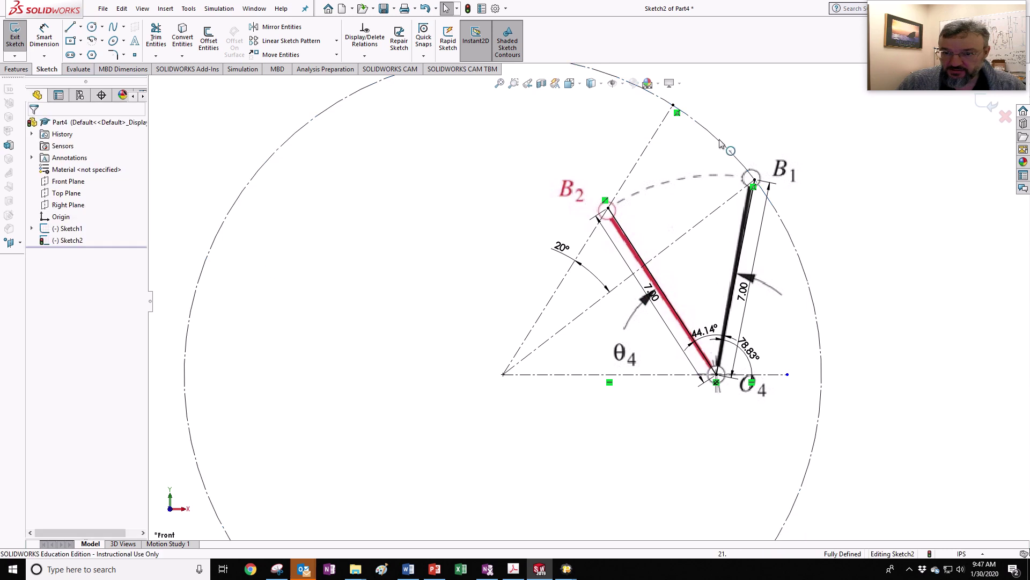
scroll(701, 148, up, 2)
scroll(701, 148, down, 3)
scroll(617, 268, up, 1)
scroll(577, 367, down, 2)
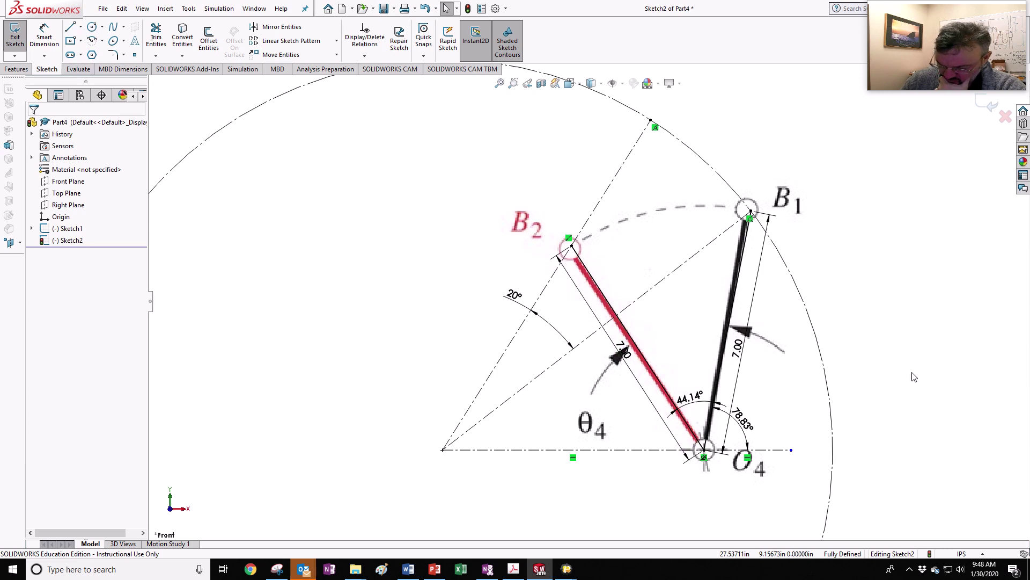
Select the apex-to-B1 construction line to view its Line Properties
click(509, 404)
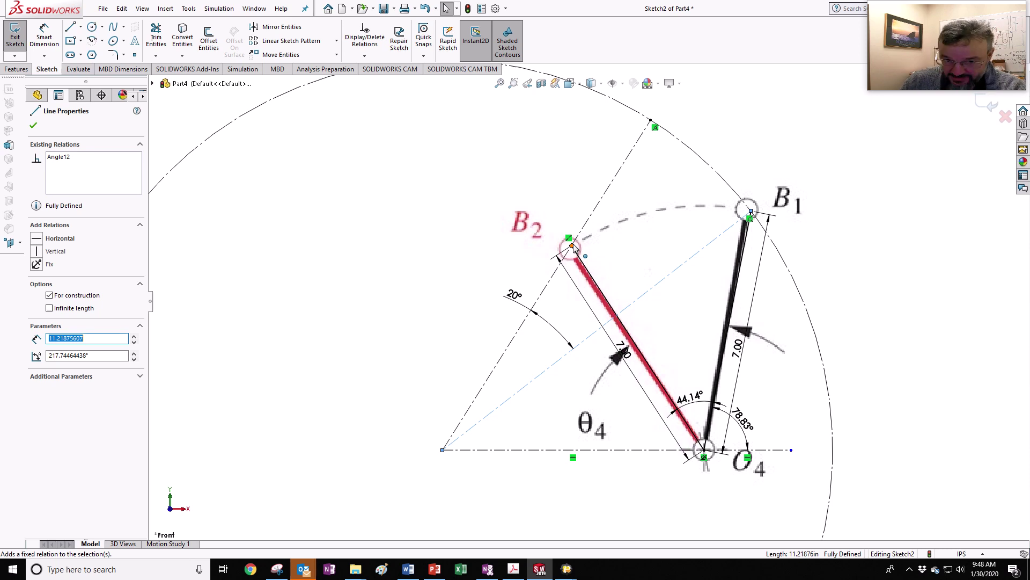
Place a point at the guide segment's midpoint and add a driven 2.1372 in dimension to its end
click(135, 55)
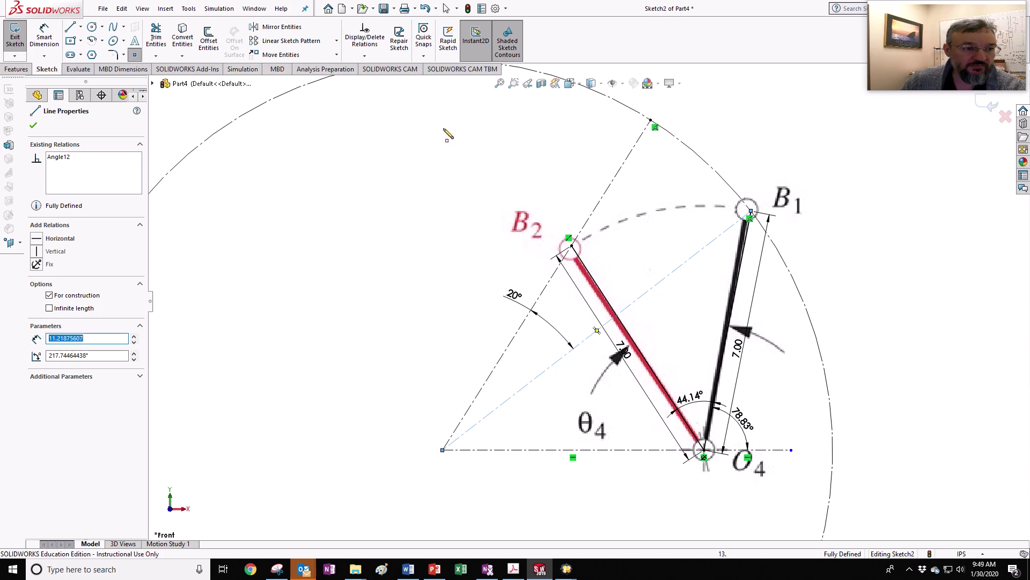
click(611, 182)
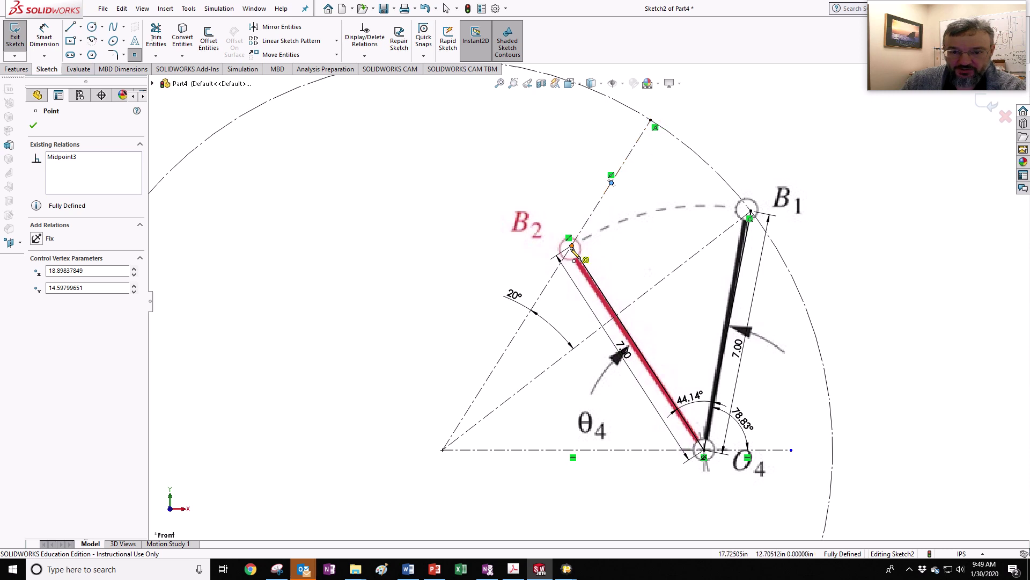
click(44, 38)
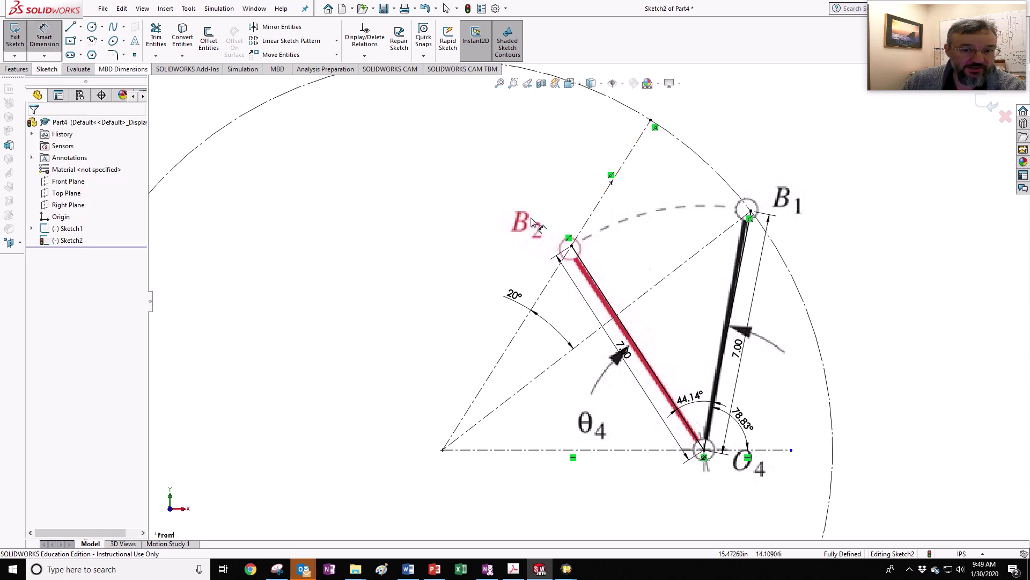
click(612, 182)
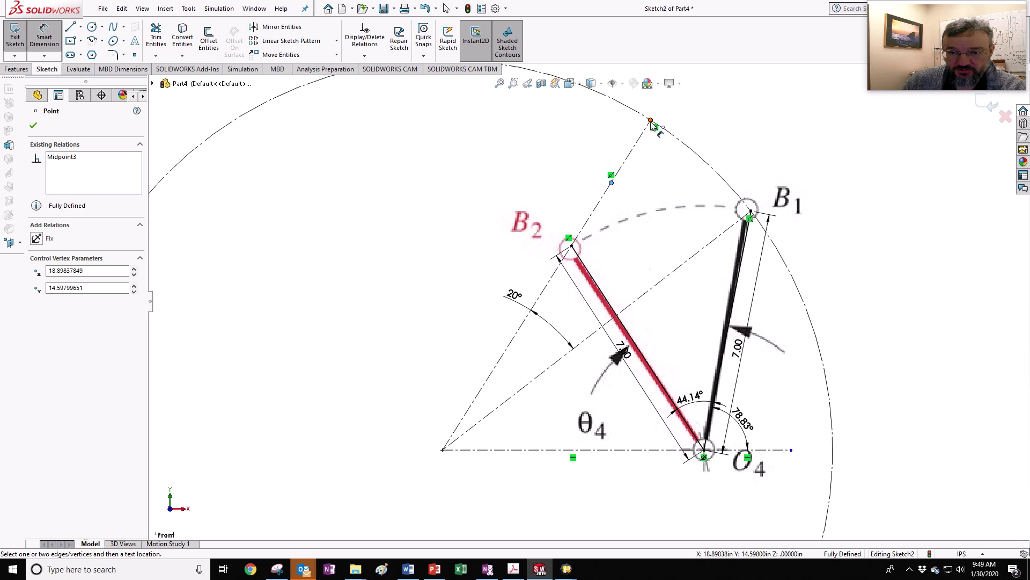
click(651, 121)
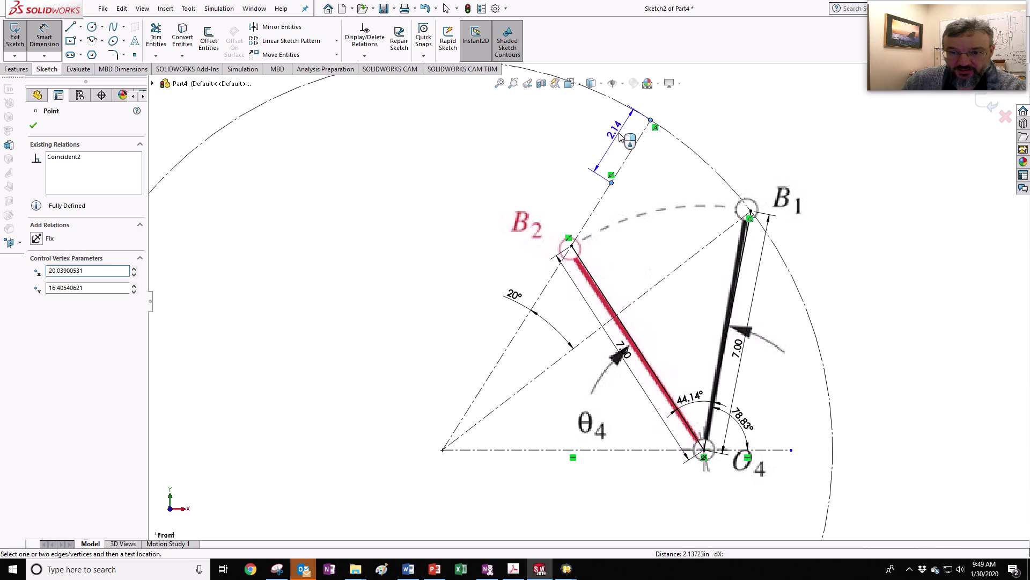
click(617, 139)
click(466, 240)
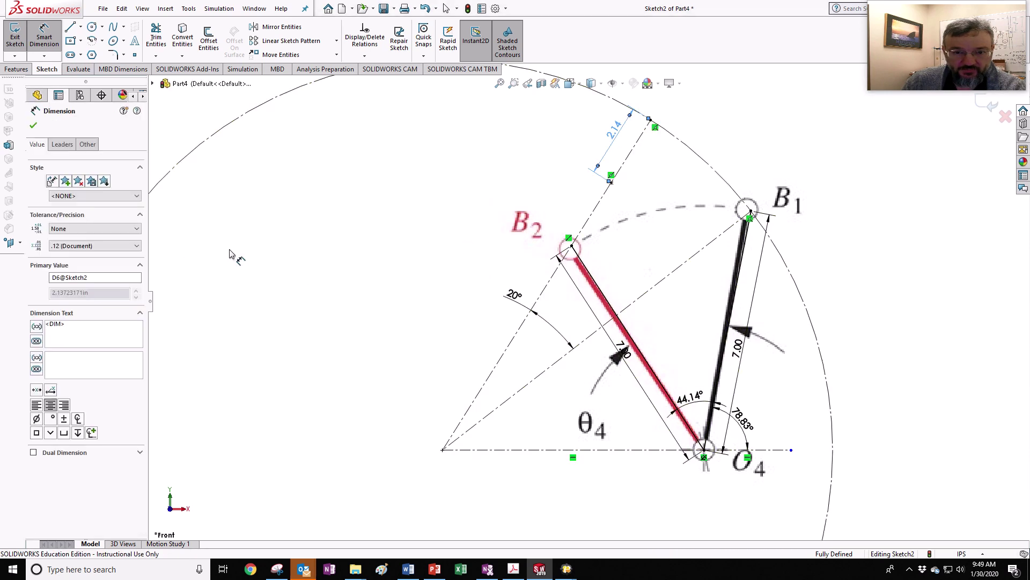
Show the dimension with .1234 four-decimal precision
click(117, 249)
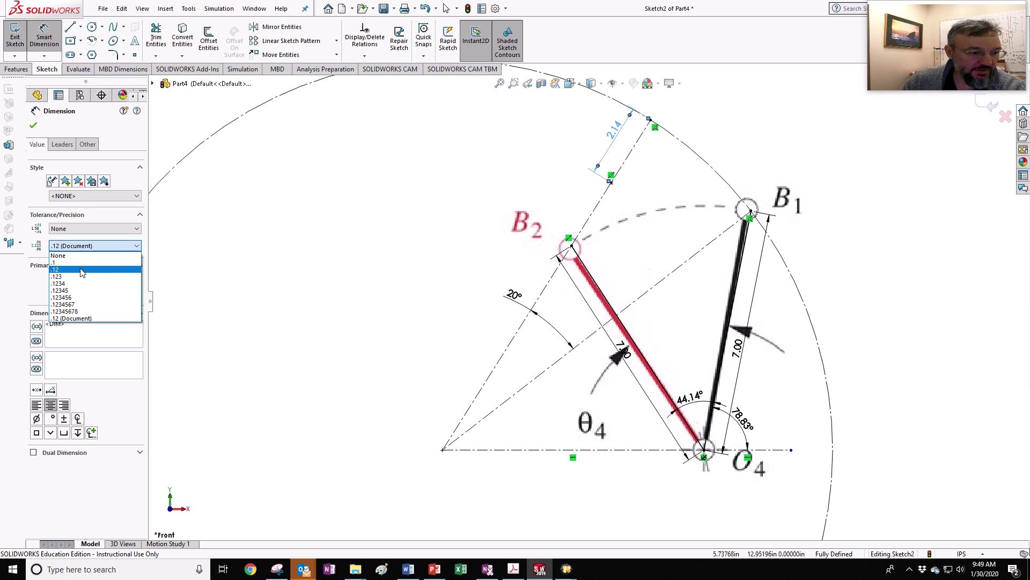
click(75, 287)
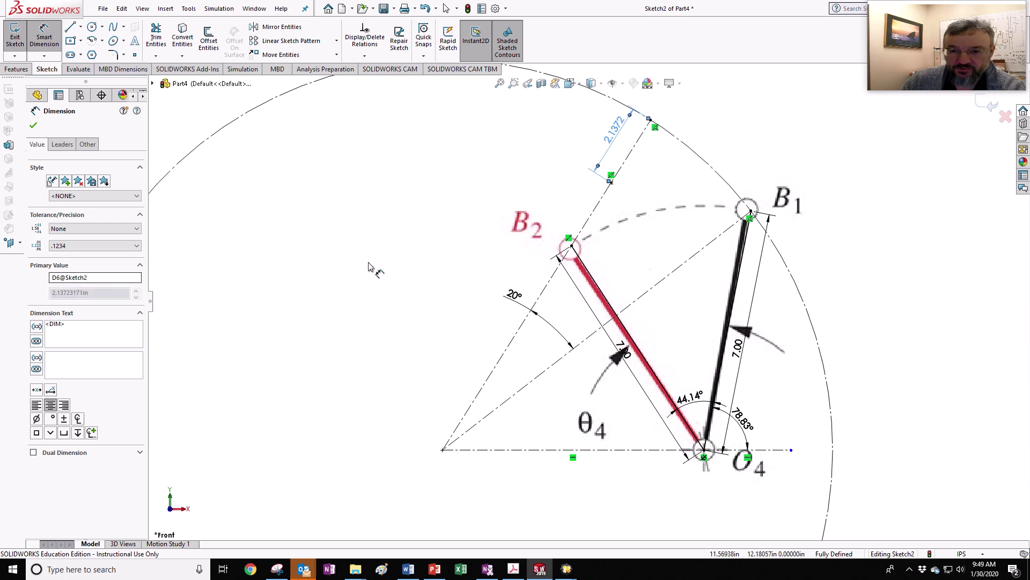
click(526, 232)
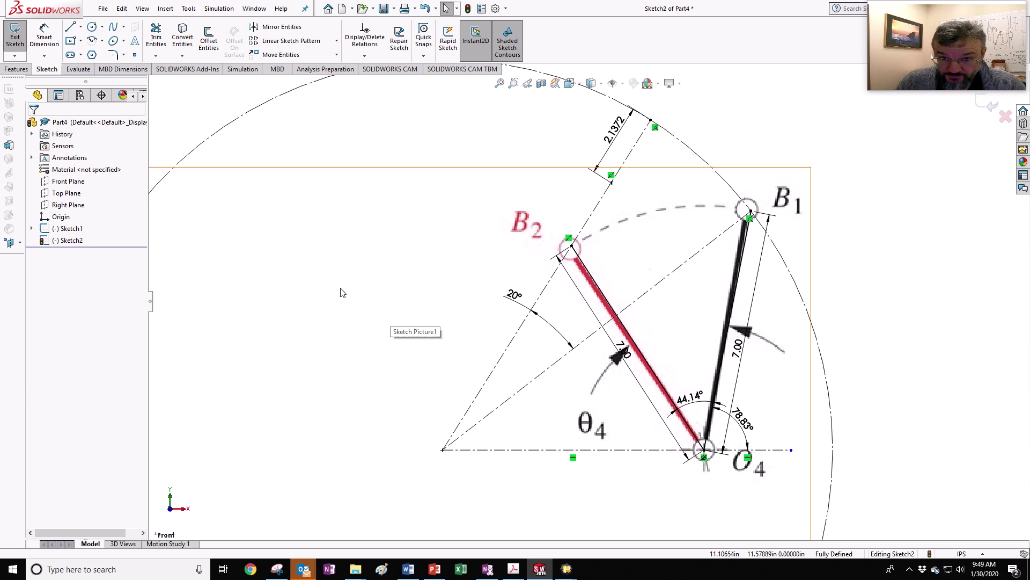
Draw a line from the point on the apex-to-B1 line to B1
click(71, 28)
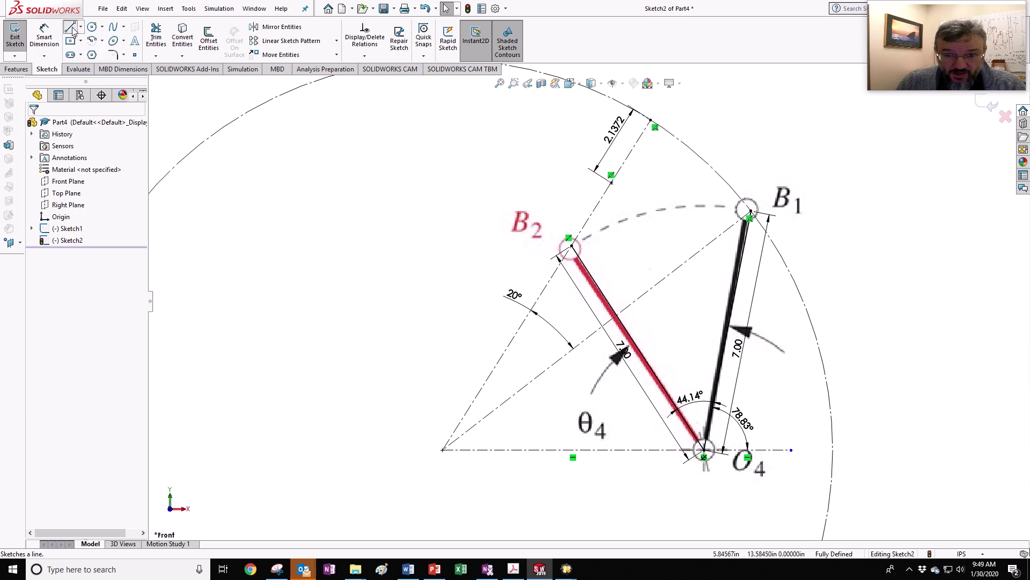
click(442, 450)
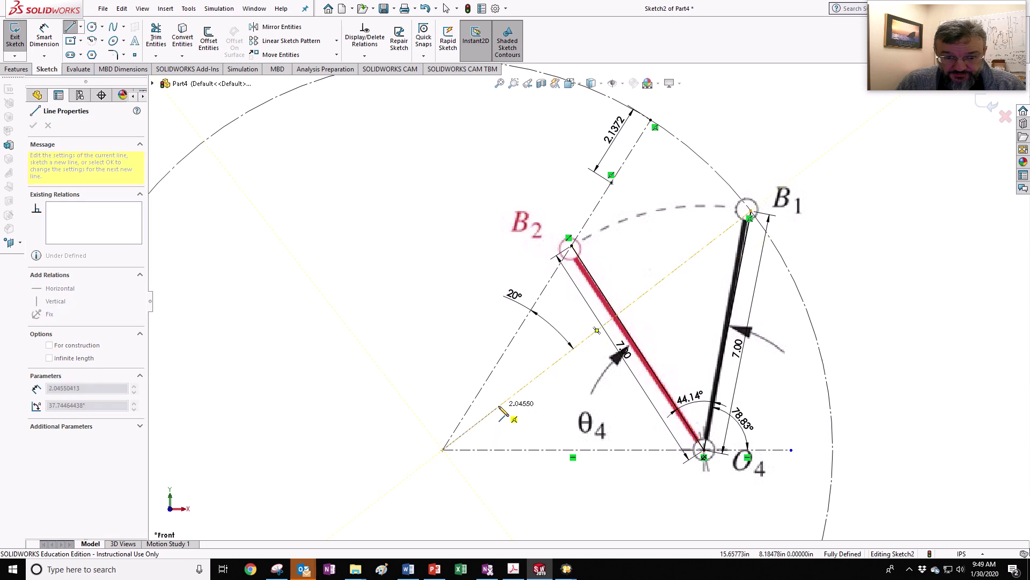
click(751, 217)
key(Escape)
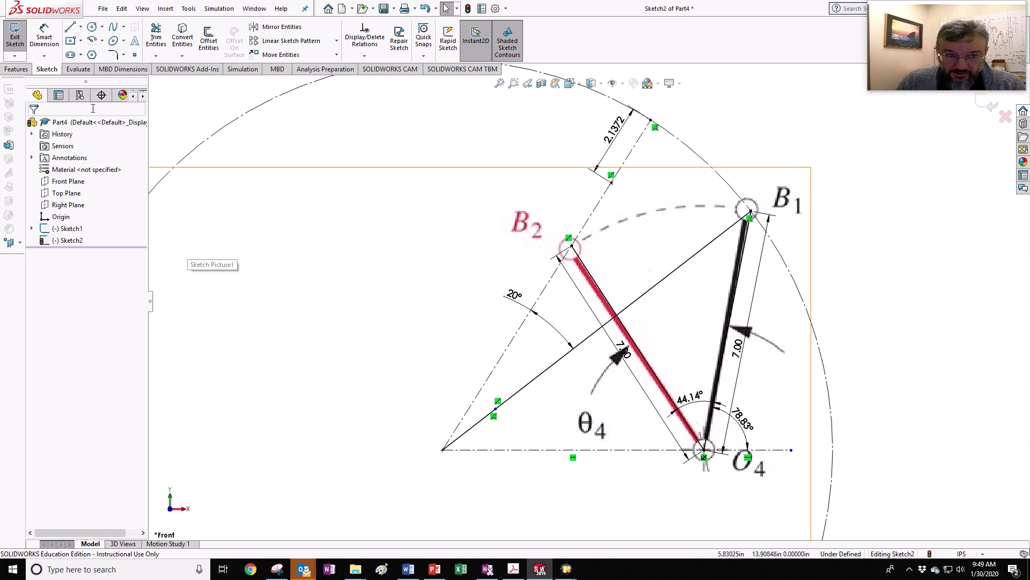
Dimension the short segment from the apex to 2.1372, displayed as 2.14
click(52, 42)
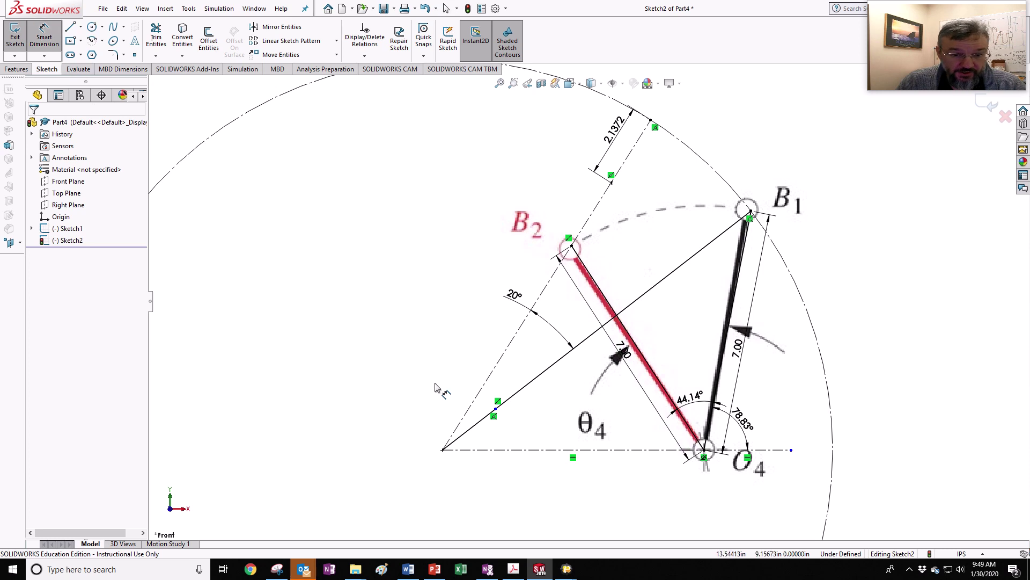
click(467, 432)
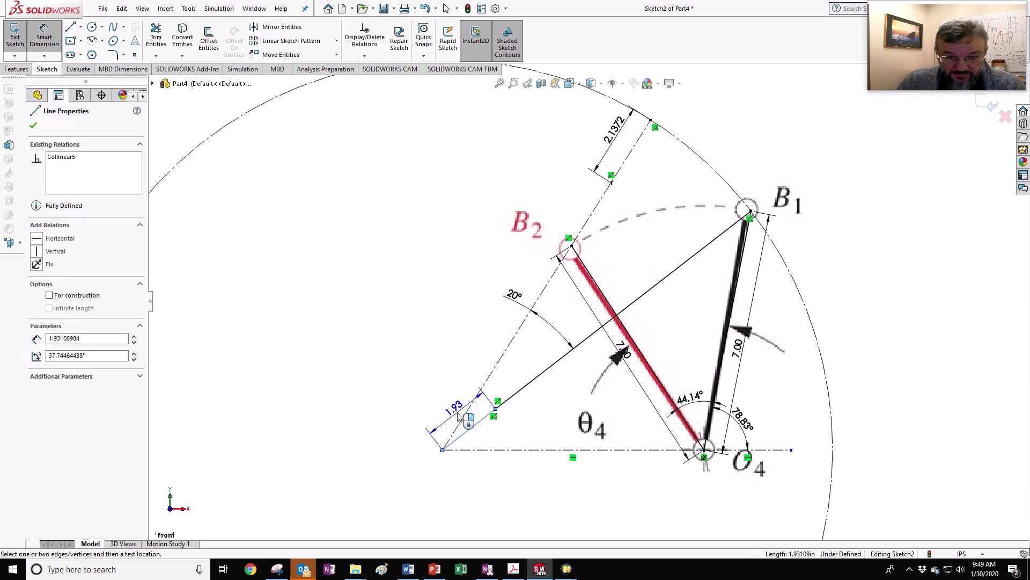
click(458, 413)
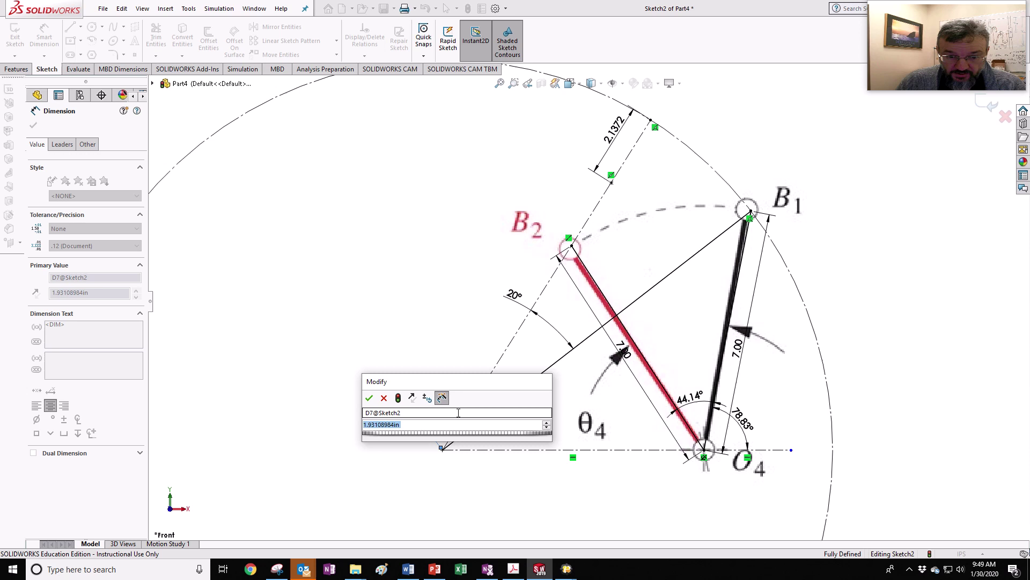
text(2.13)
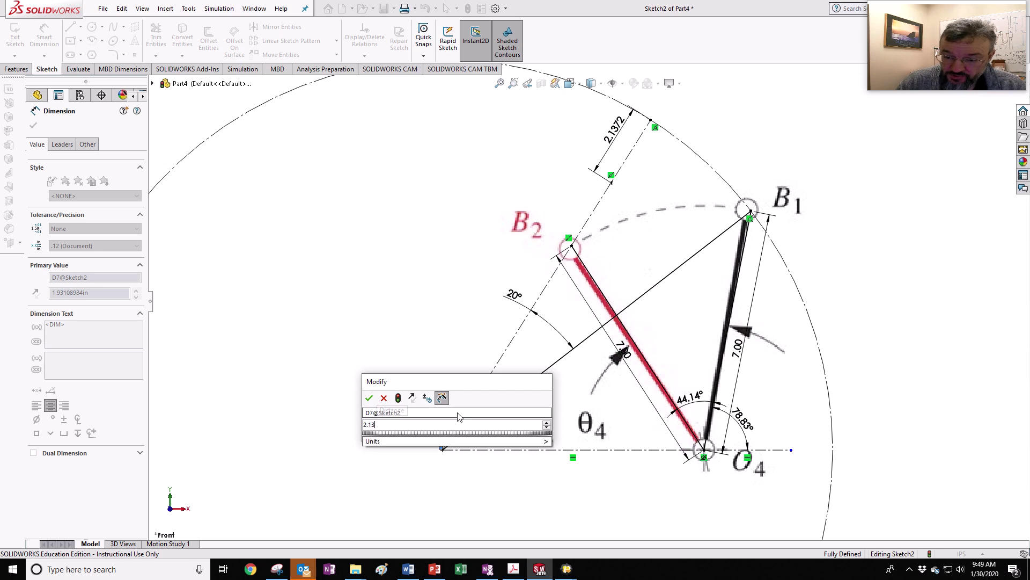
text(72)
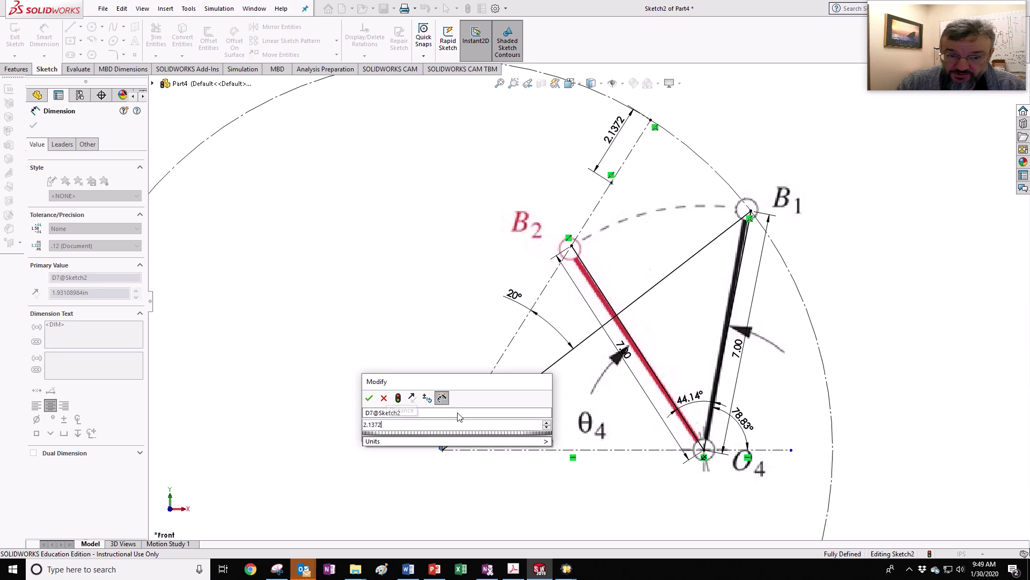
key(Return)
key(Escape)
scroll(528, 438, down, 2)
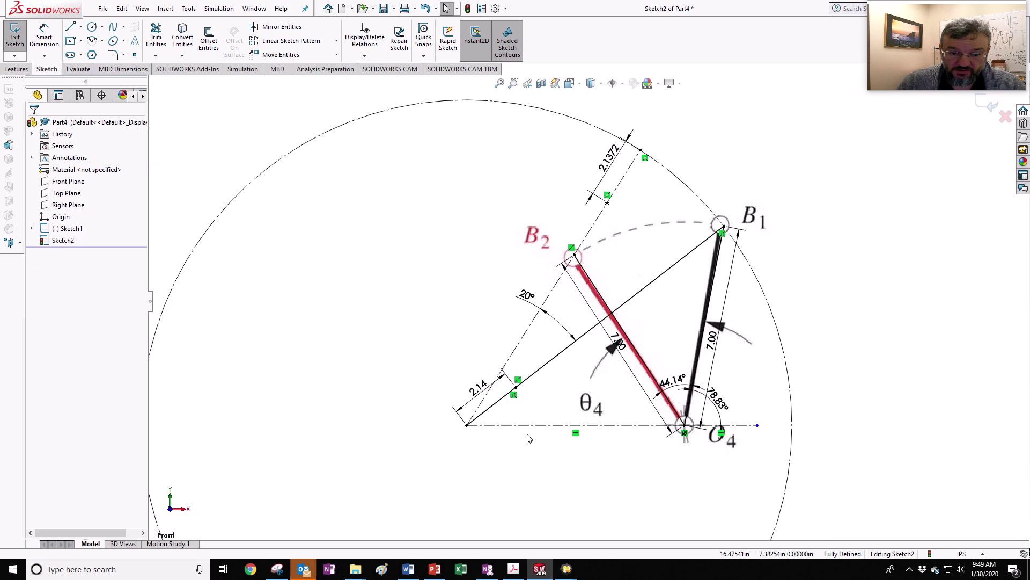
Draw a circle centred on the lower-left pivot point, passing through the 2.14 segment's end
scroll(523, 429, up, 5)
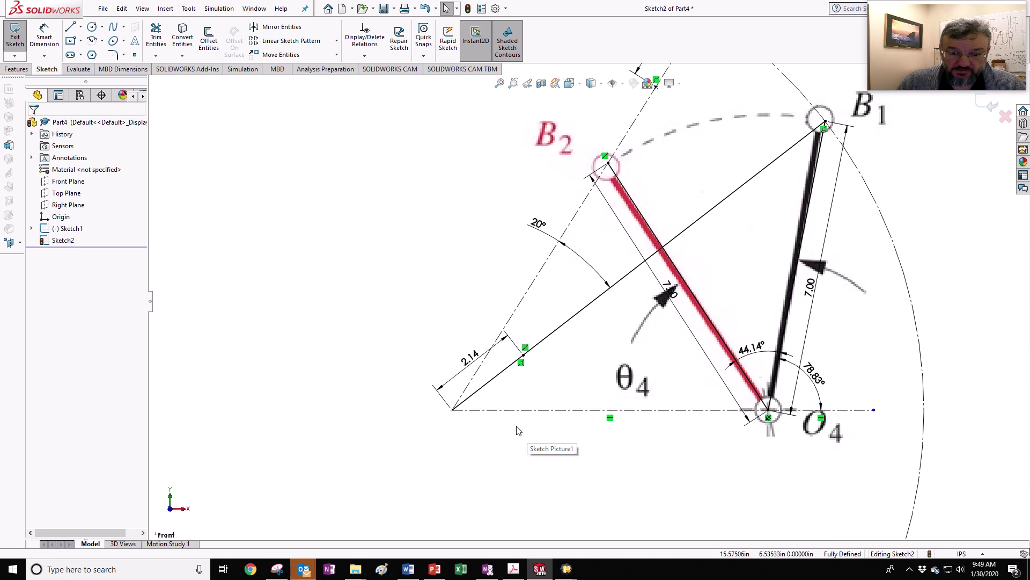
click(92, 27)
click(442, 400)
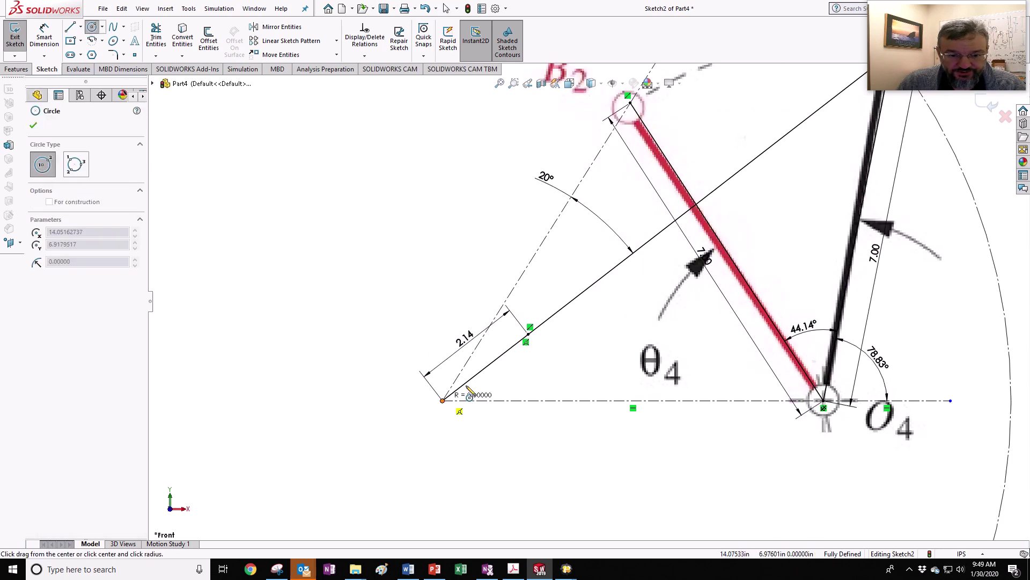
click(533, 348)
key(Escape)
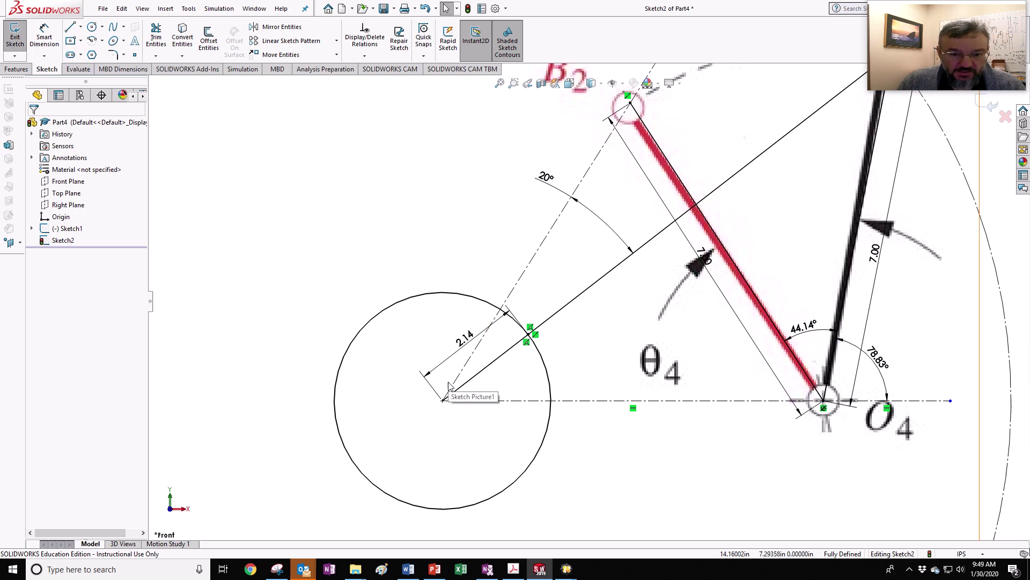
click(70, 27)
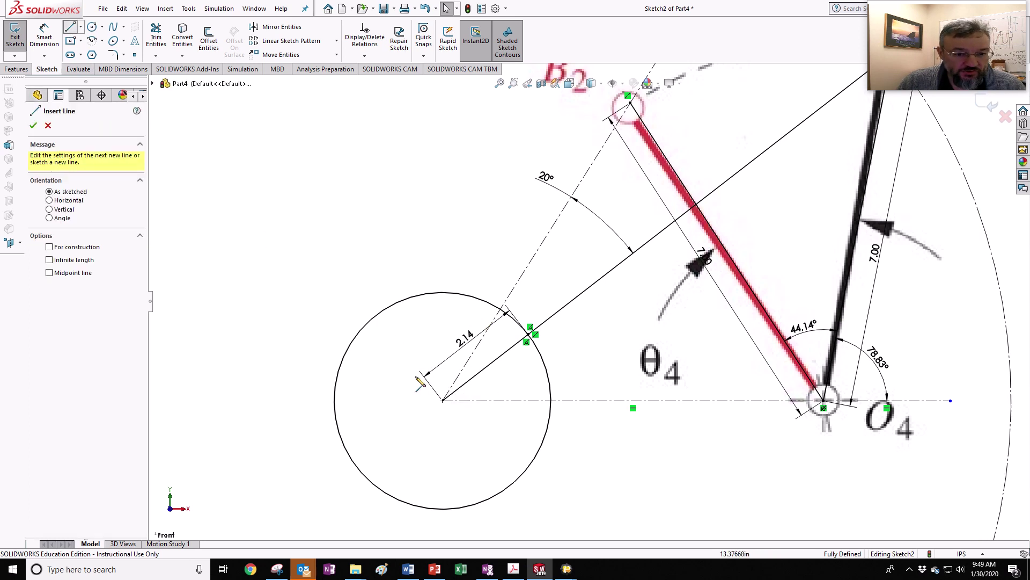
Draw a centerline from the circle centre to its lower-left edge, collinear with the B1 line
click(81, 27)
click(89, 53)
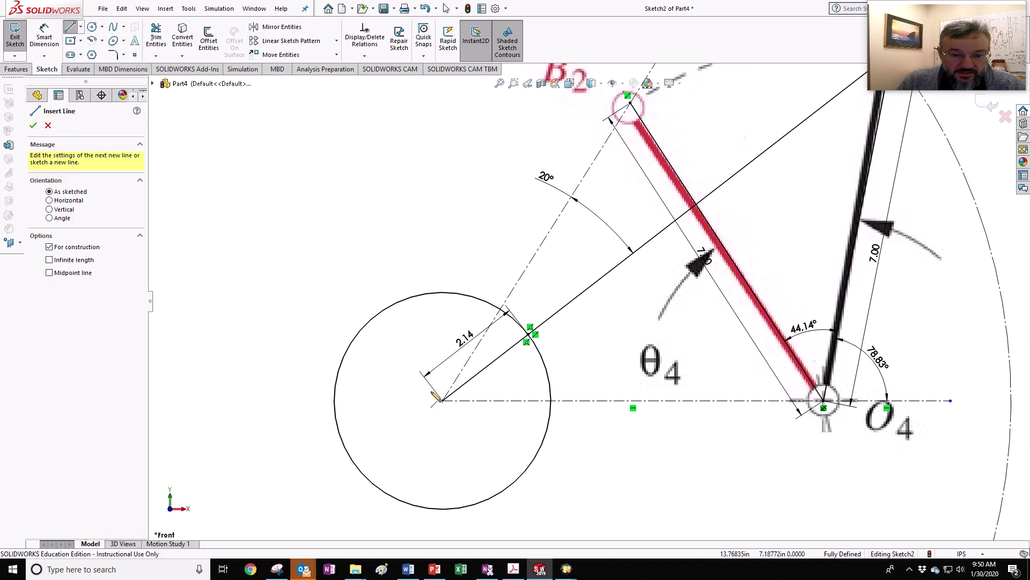
click(442, 401)
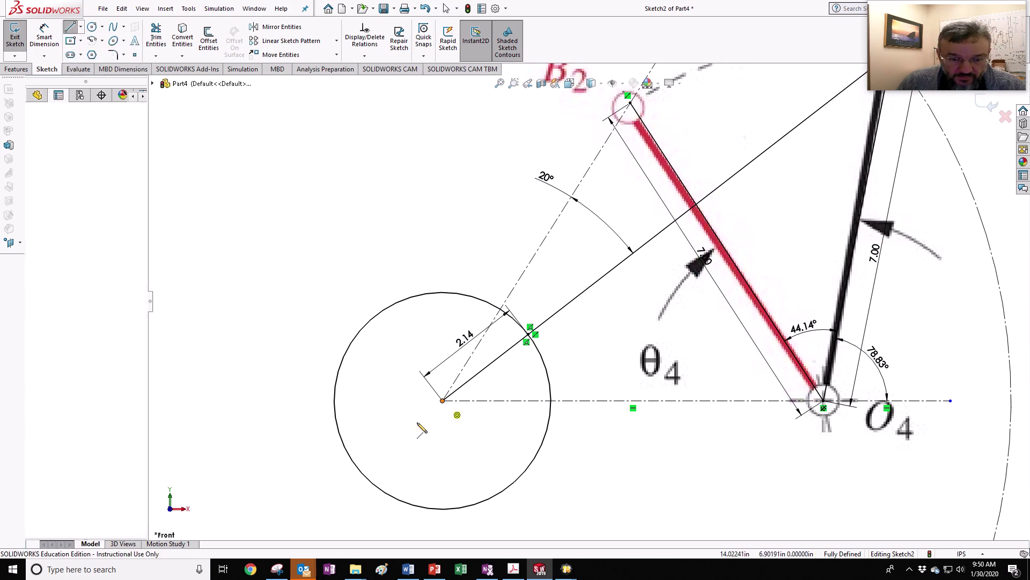
click(365, 474)
key(Escape)
click(479, 377)
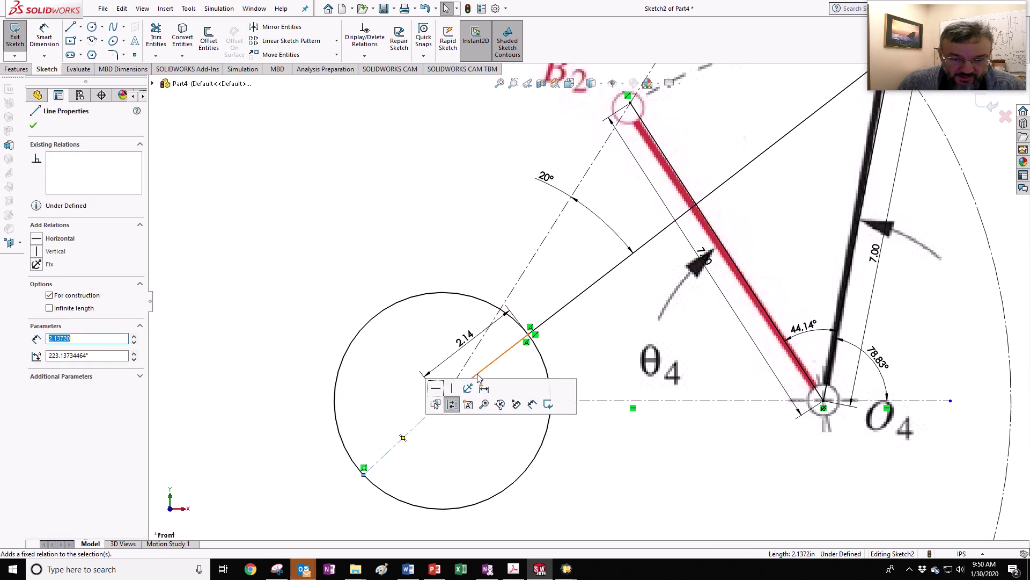
ctrl+click(397, 443)
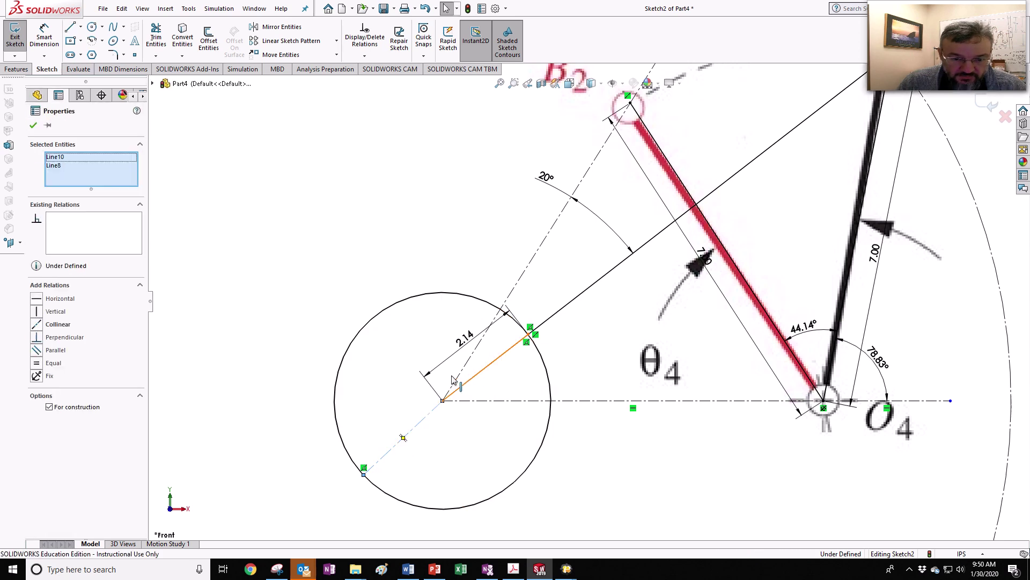
click(37, 325)
Draw a second centerline to the circle's lower edge, collinear with the B2 line
click(80, 27)
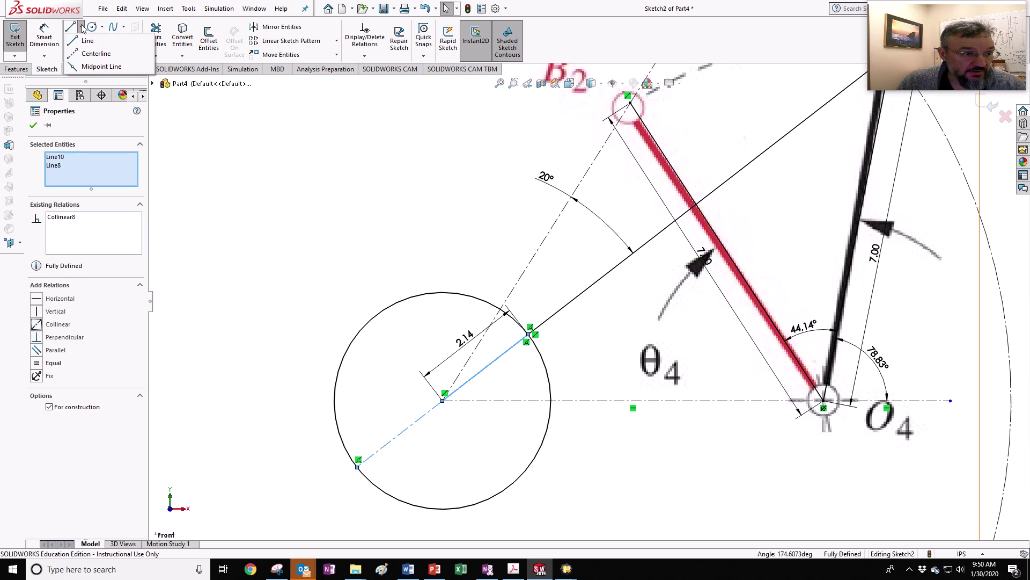
click(89, 47)
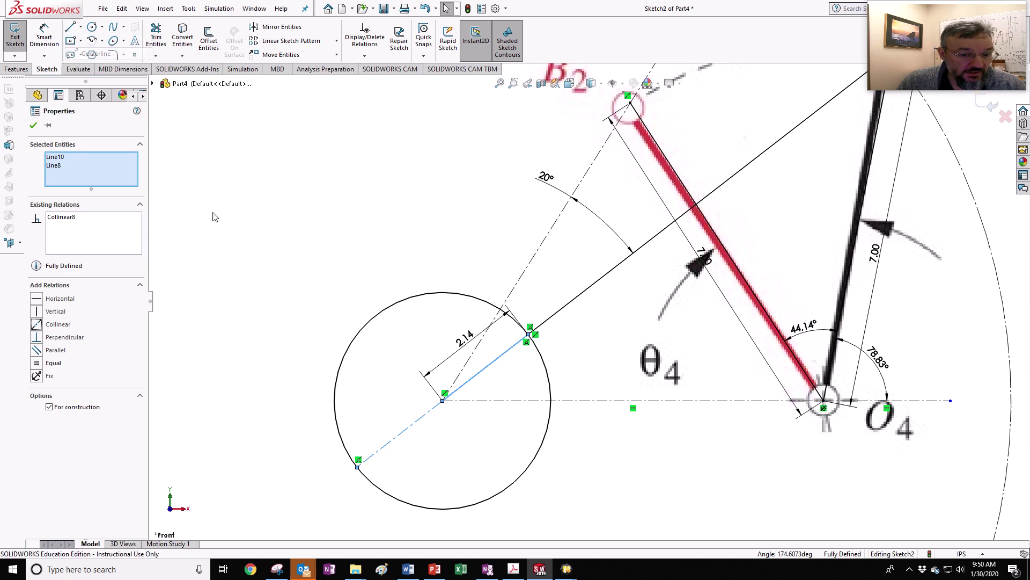
click(443, 400)
click(390, 495)
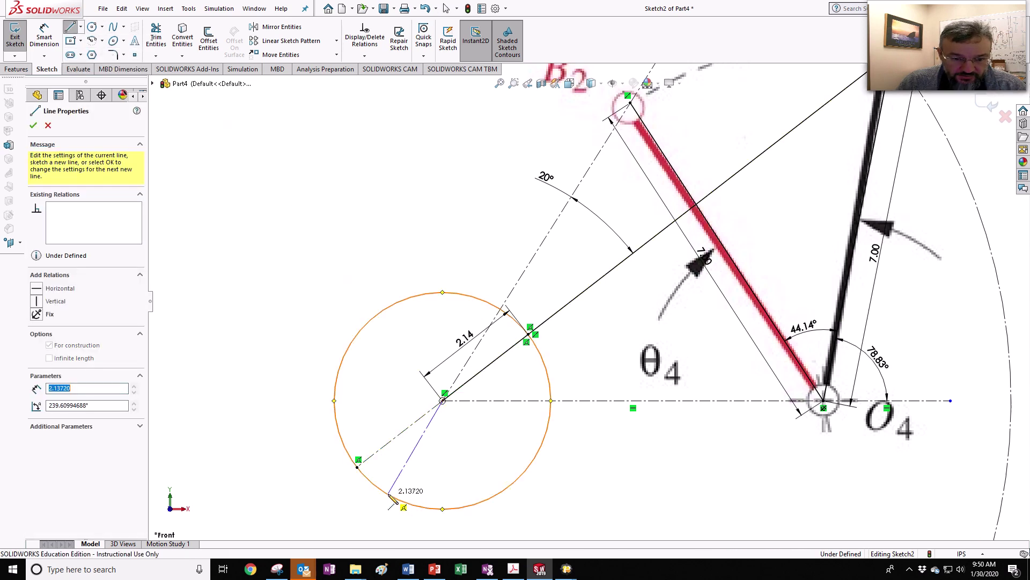
key(Escape)
click(468, 382)
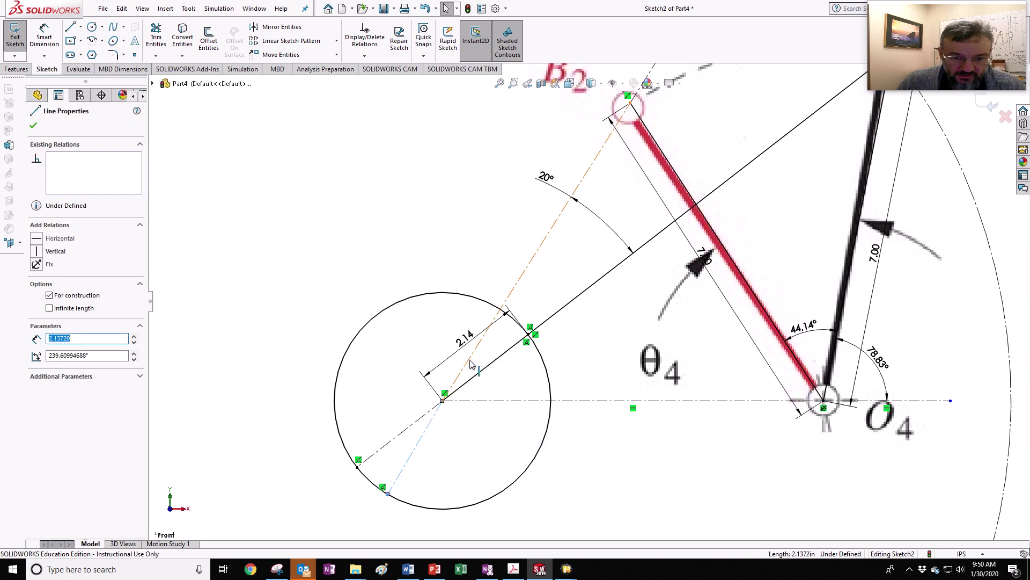
ctrl+click(469, 359)
click(81, 27)
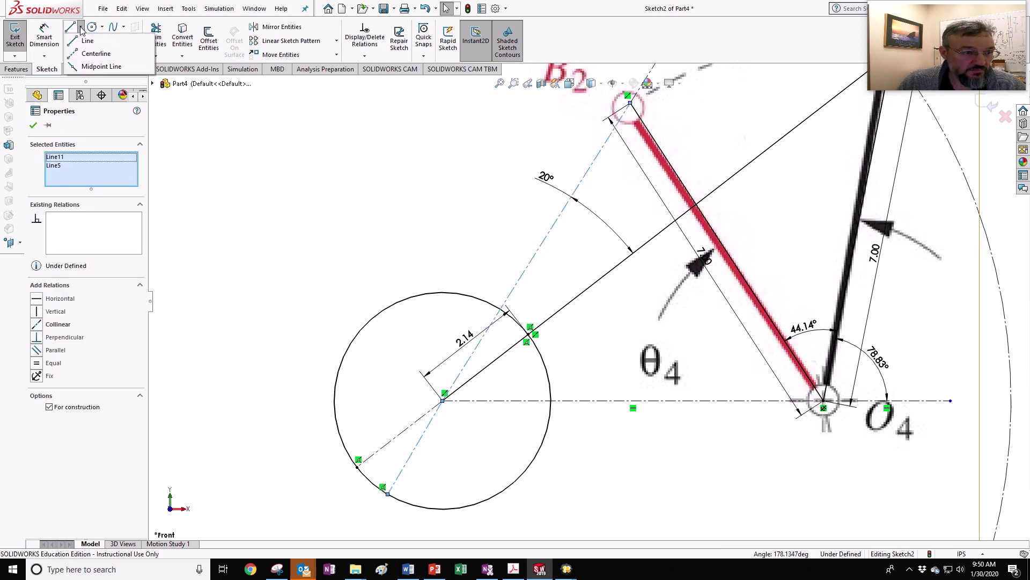
click(365, 56)
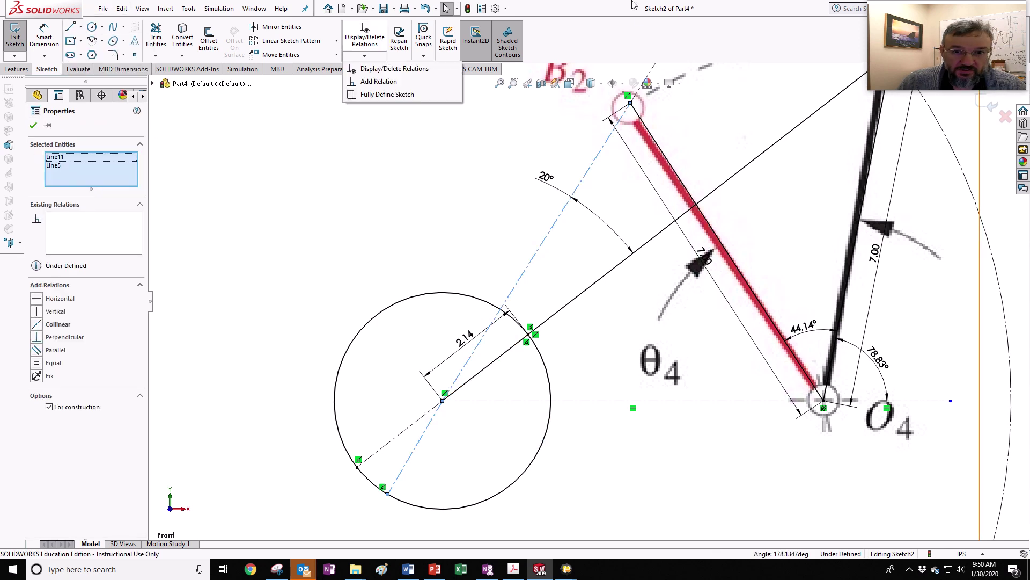
click(39, 325)
click(44, 39)
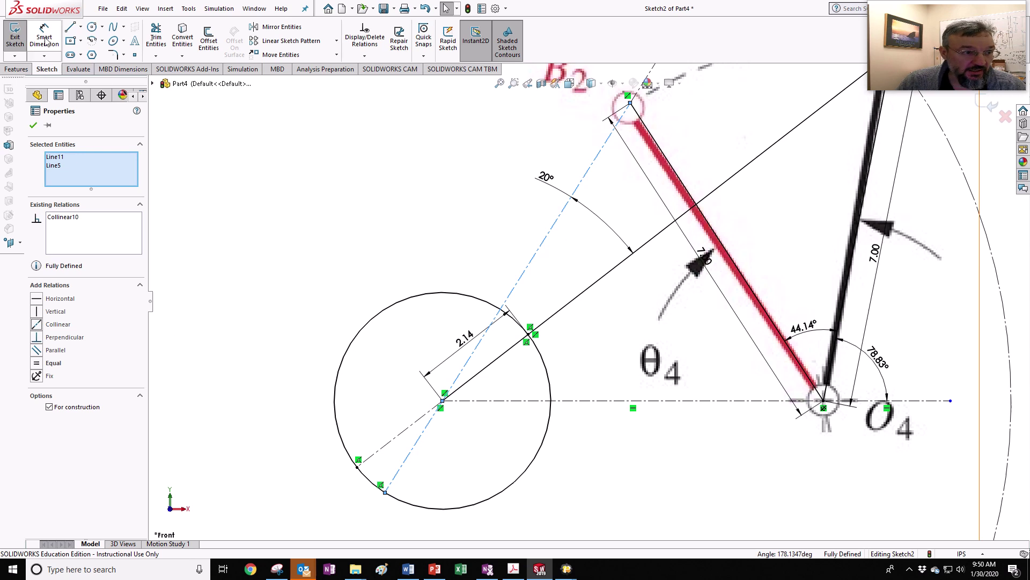
Add driven 200° and 160° angle dimensions between the B1 line and the two short centerlines
click(520, 341)
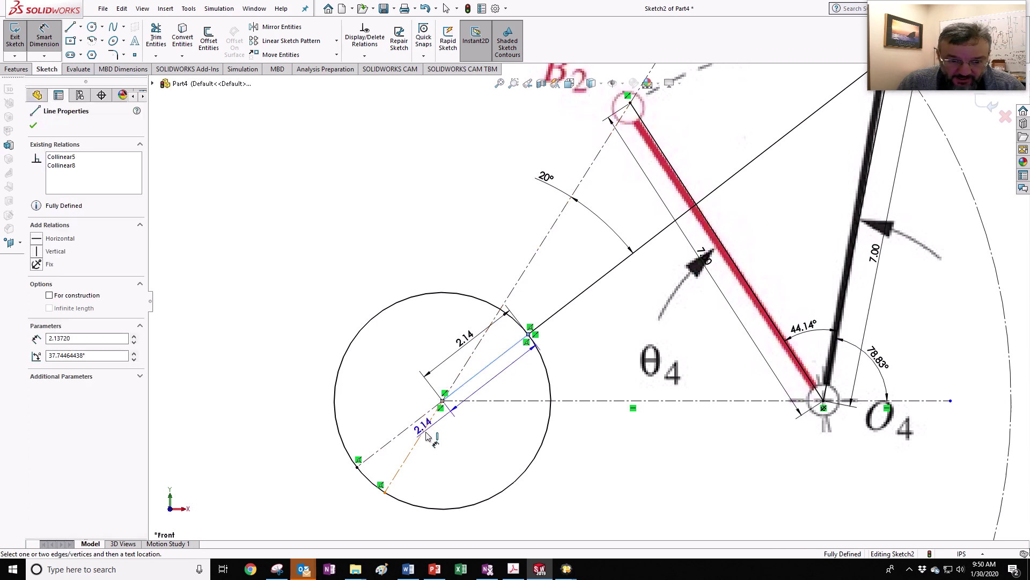
click(424, 429)
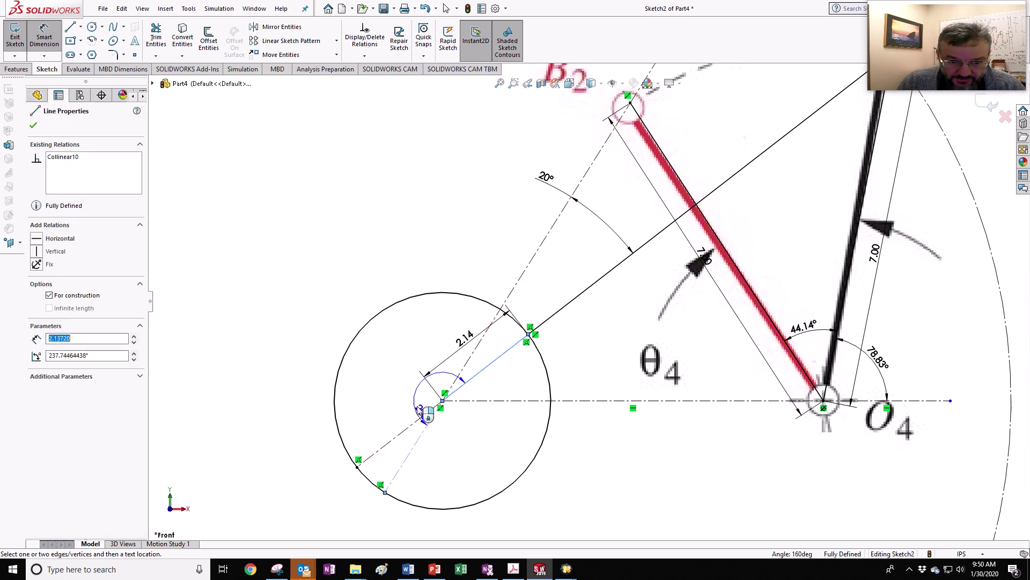
click(344, 299)
click(462, 239)
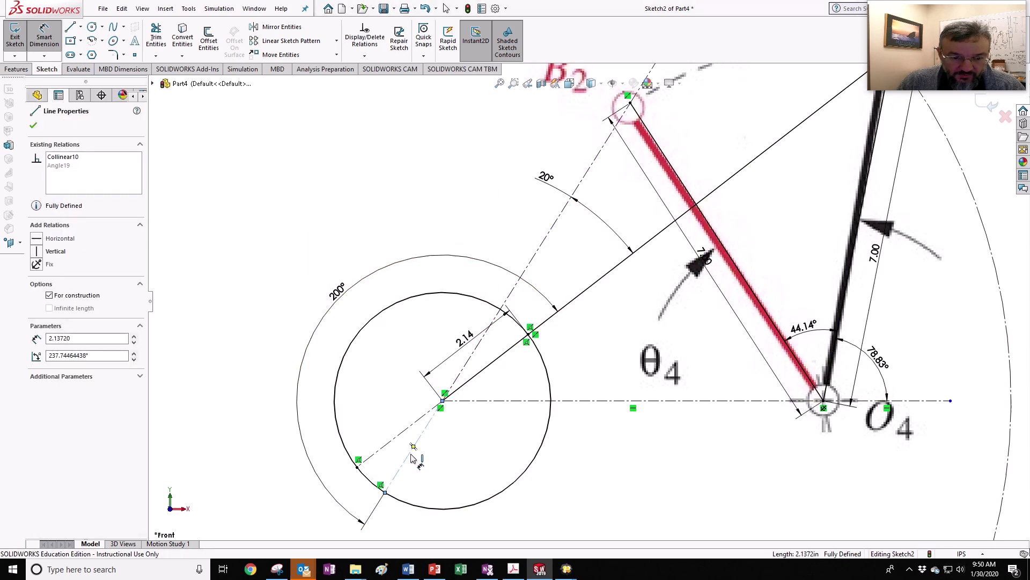
click(489, 363)
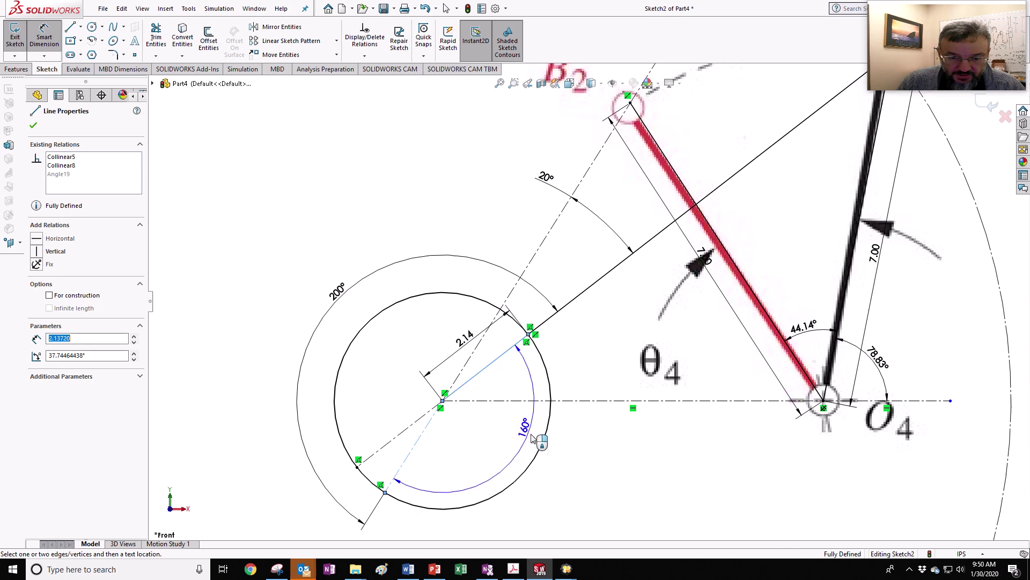
click(555, 478)
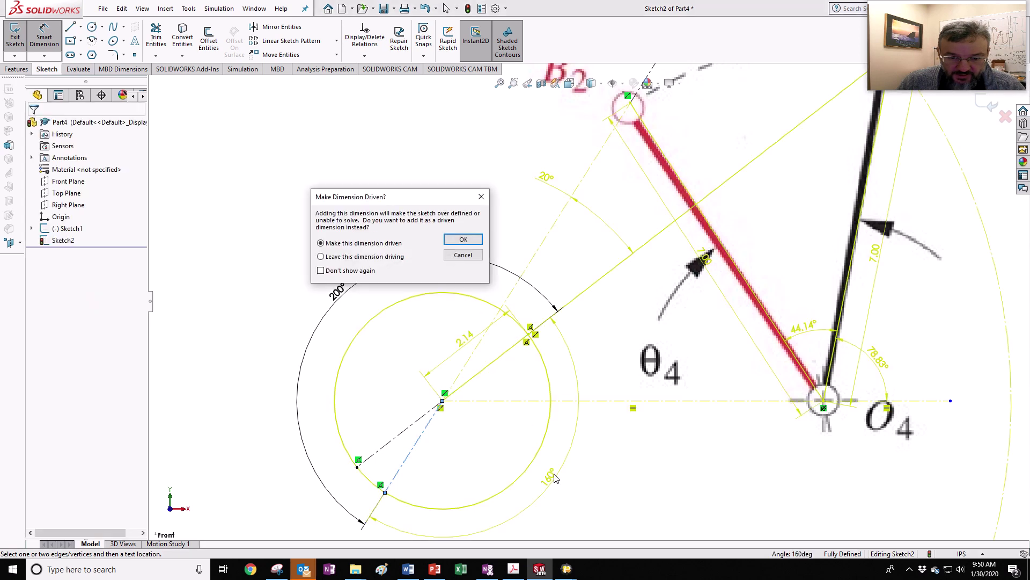
click(462, 240)
scroll(640, 301, up, 4)
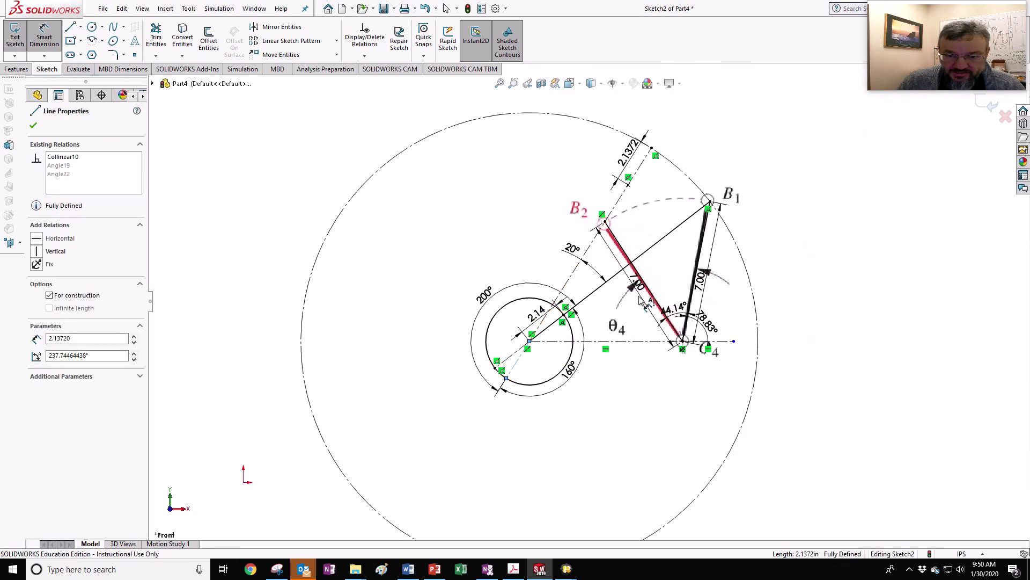
scroll(640, 302, down, 3)
scroll(591, 279, up, 3)
scroll(558, 269, down, 3)
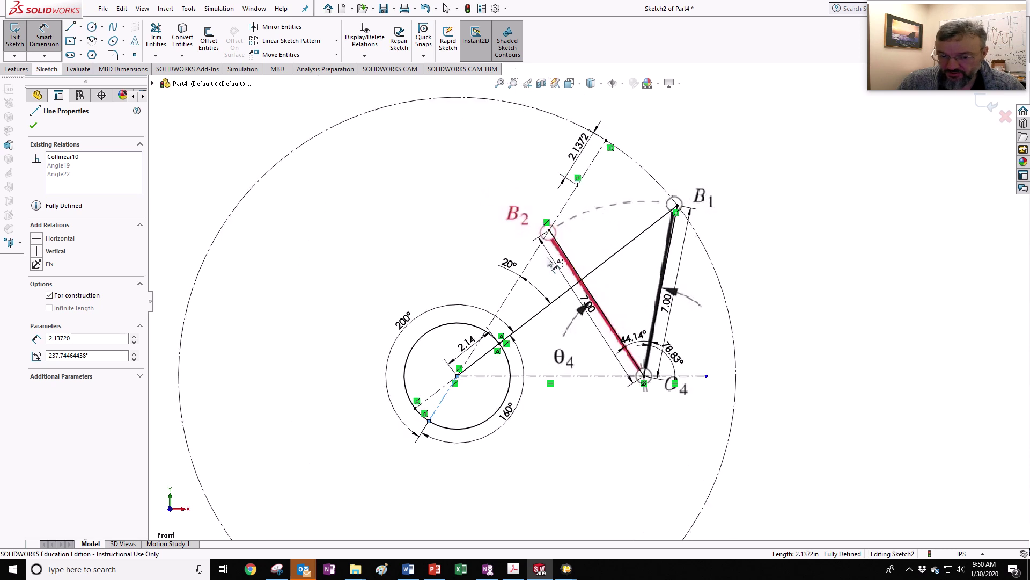
scroll(559, 268, down, 2)
scroll(607, 267, up, 1)
scroll(693, 266, down, 1)
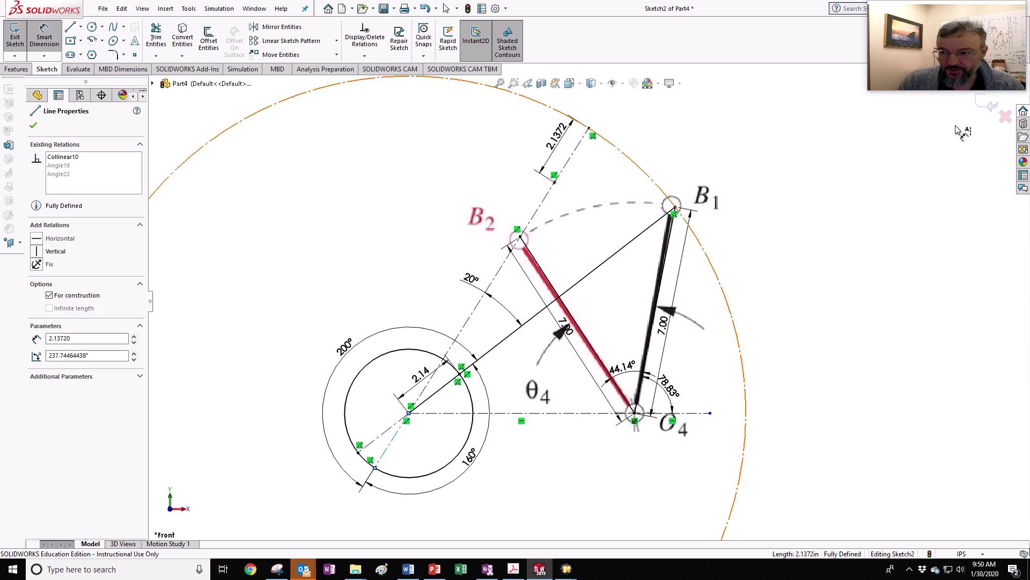
Exit the sketch and save the part as 'S20 ME401 Class 4 Example 2 Link 1'
click(988, 110)
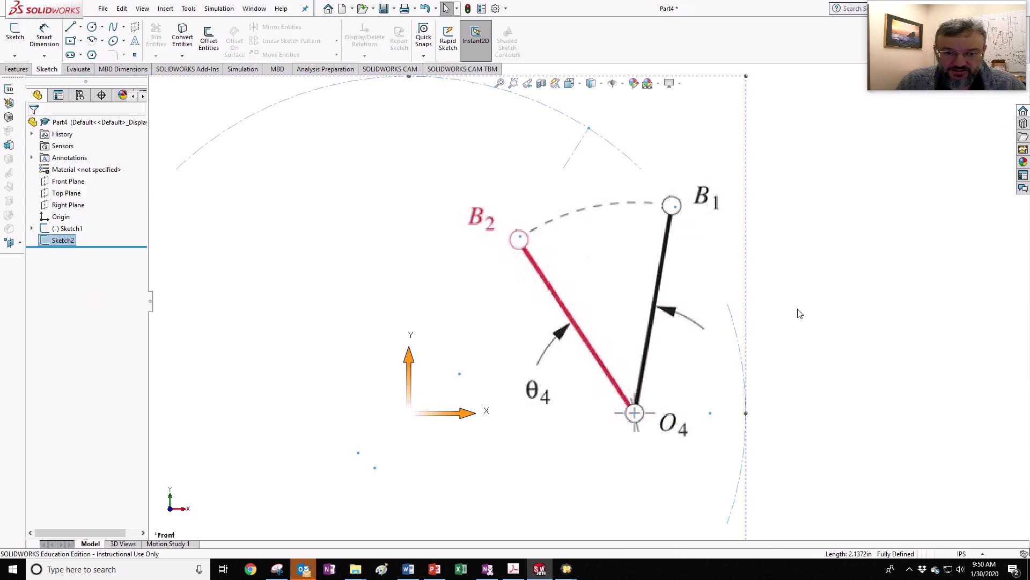
scroll(822, 349, up, 4)
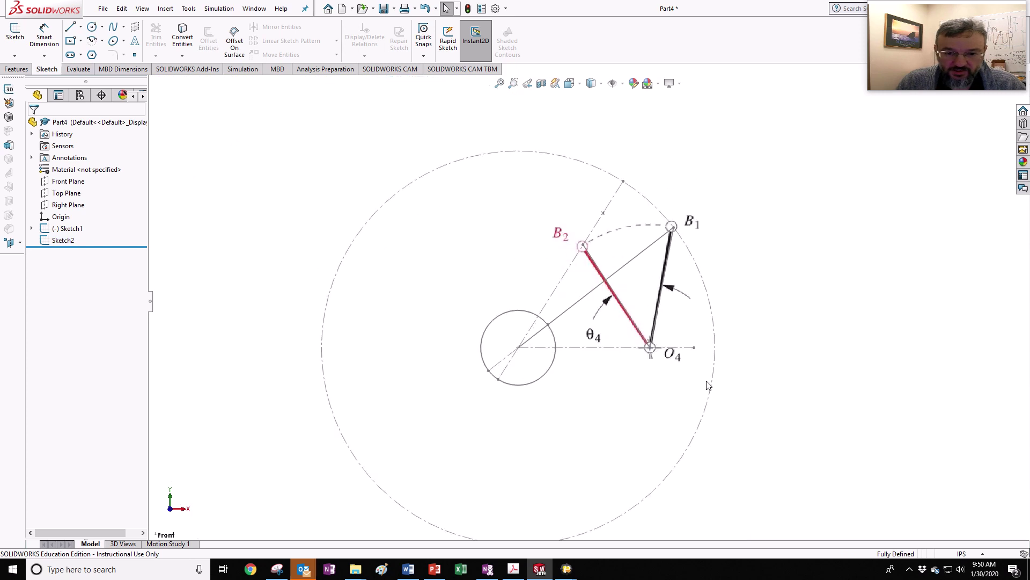
scroll(773, 315, down, 2)
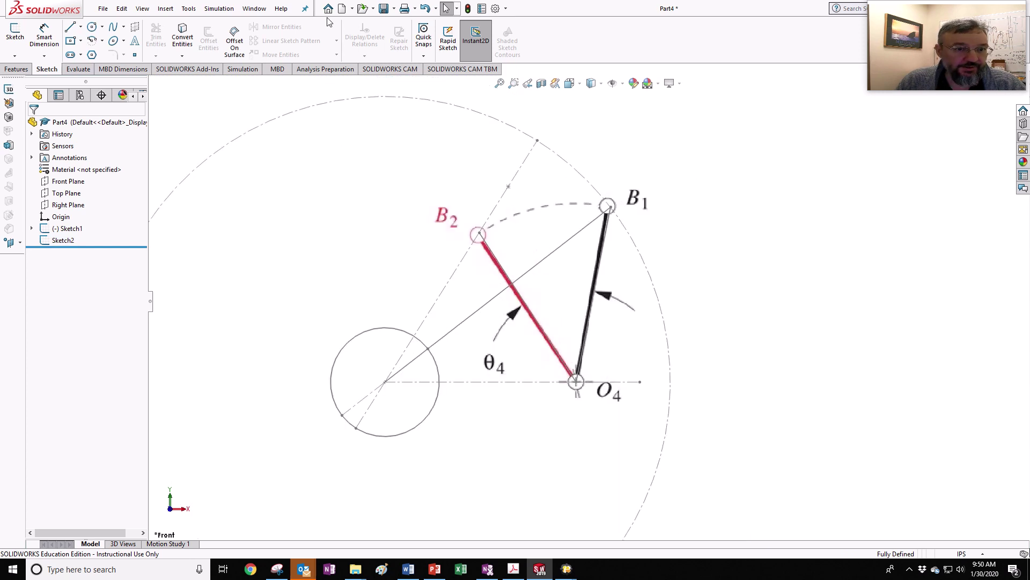
click(383, 9)
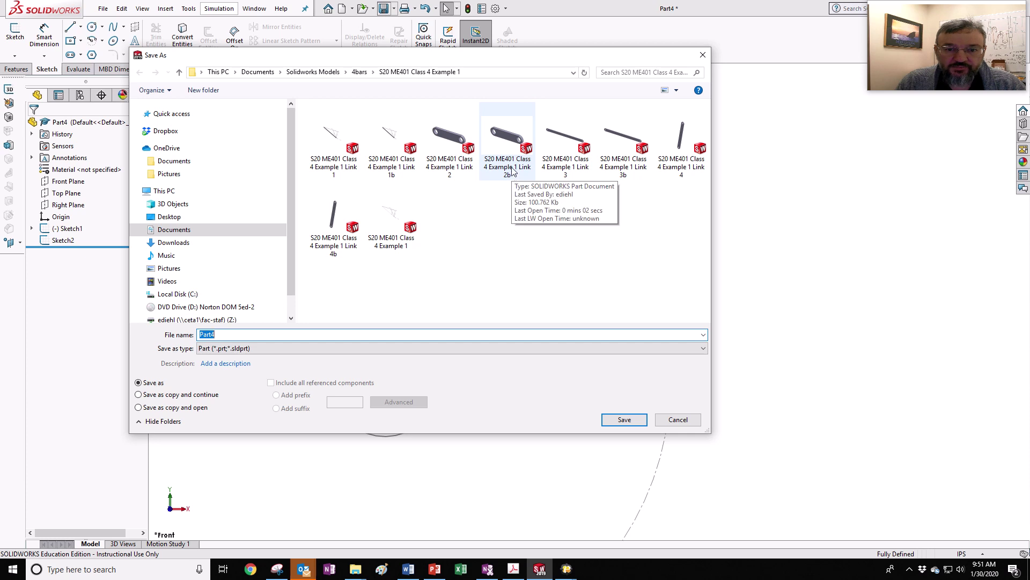
click(450, 171)
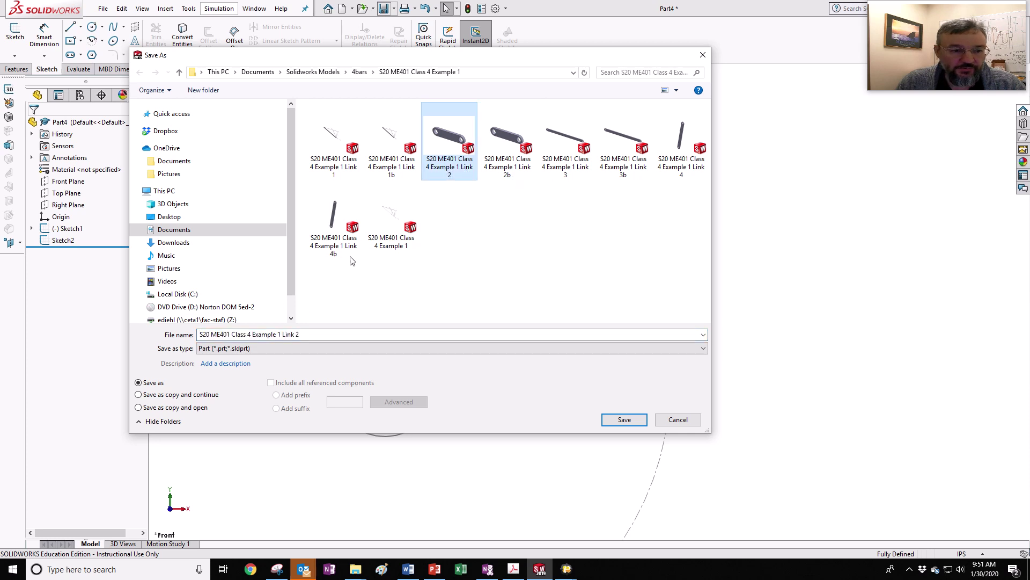
click(279, 335)
double_click(279, 334)
text(2)
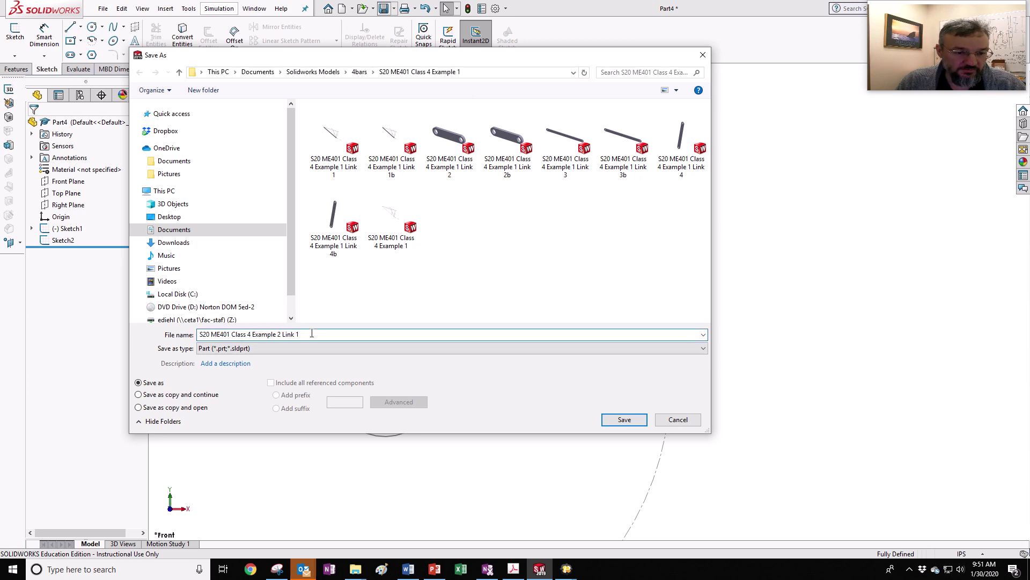
drag(303, 334, 194, 335)
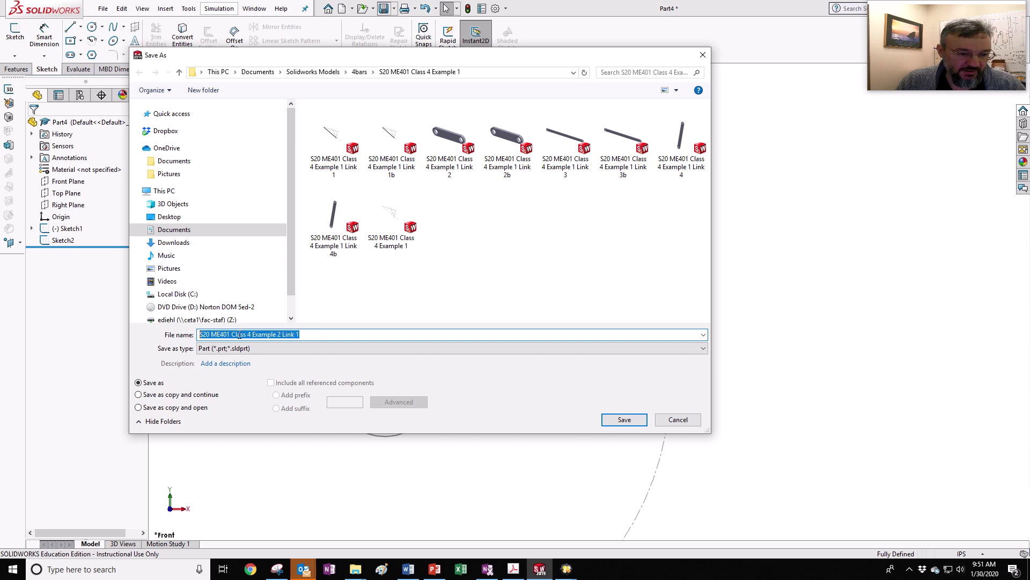
click(306, 334)
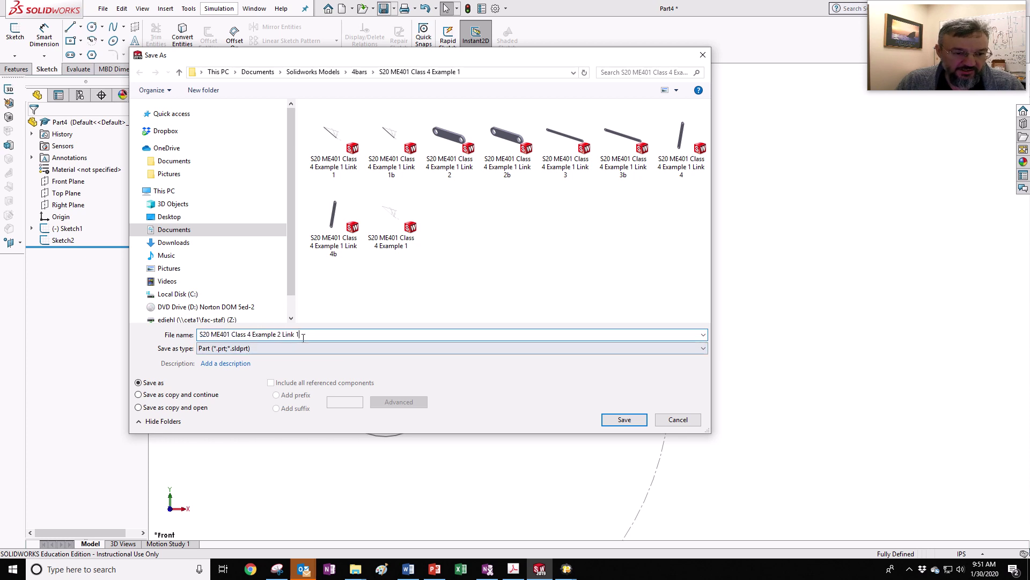
click(624, 421)
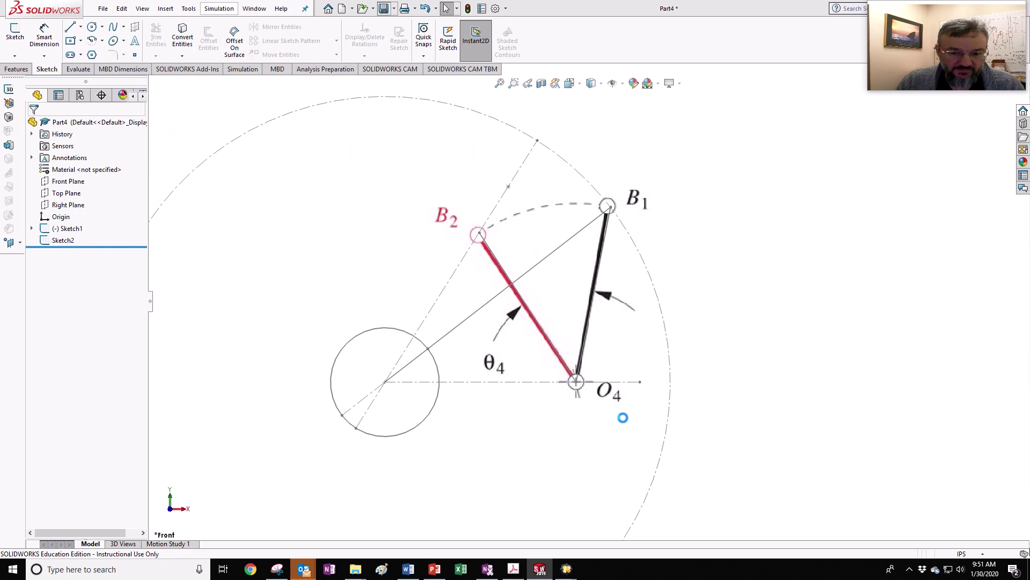
Save a copy of the part as 'S20 ME401 Class 4 Example 2 Link 2' and open it
click(103, 9)
click(128, 143)
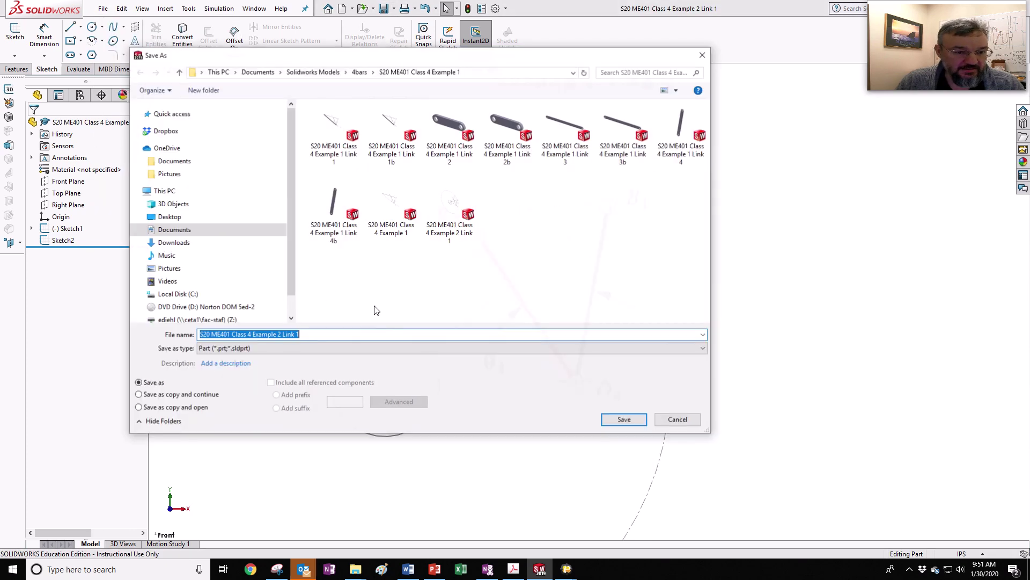
click(167, 408)
click(294, 334)
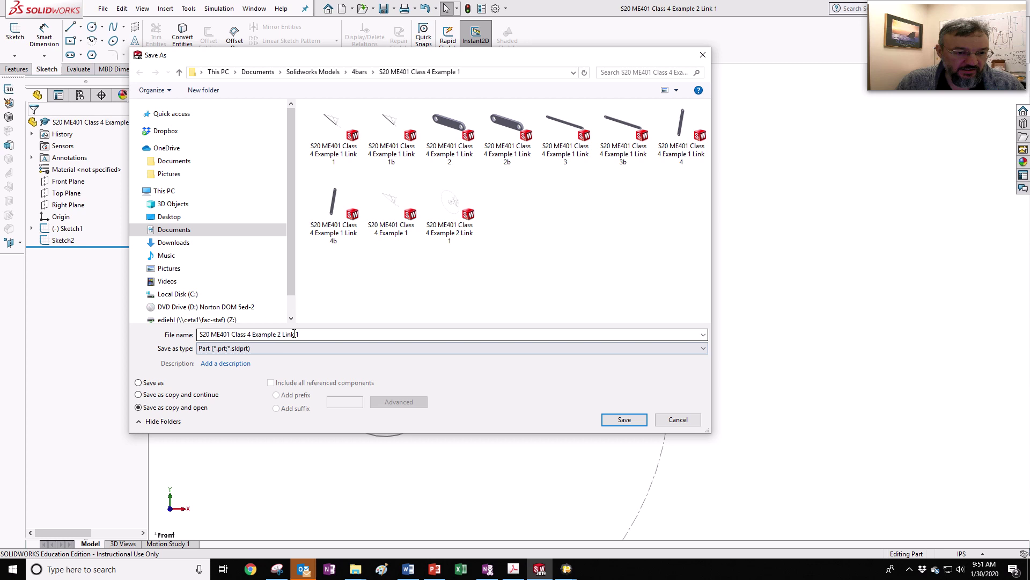
double_click(299, 334)
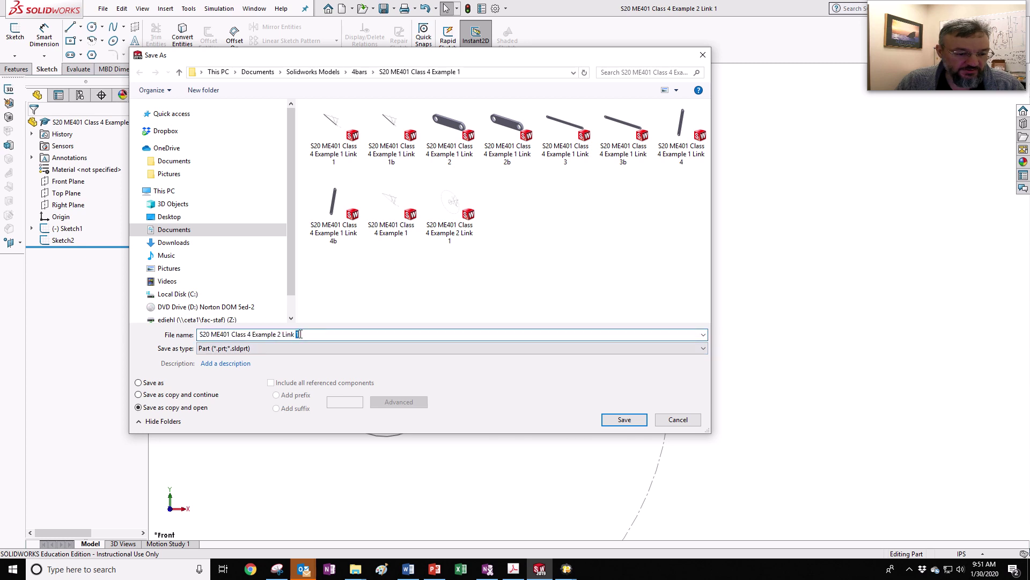
click(623, 419)
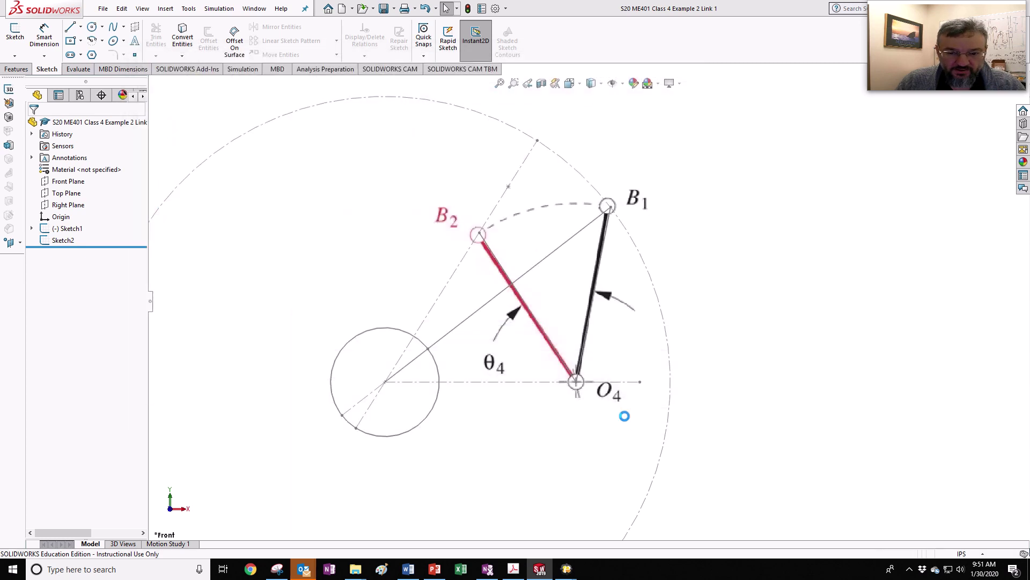
Save the part as 'S20 ME401 Class 4 Example 2 Link 3'
click(103, 9)
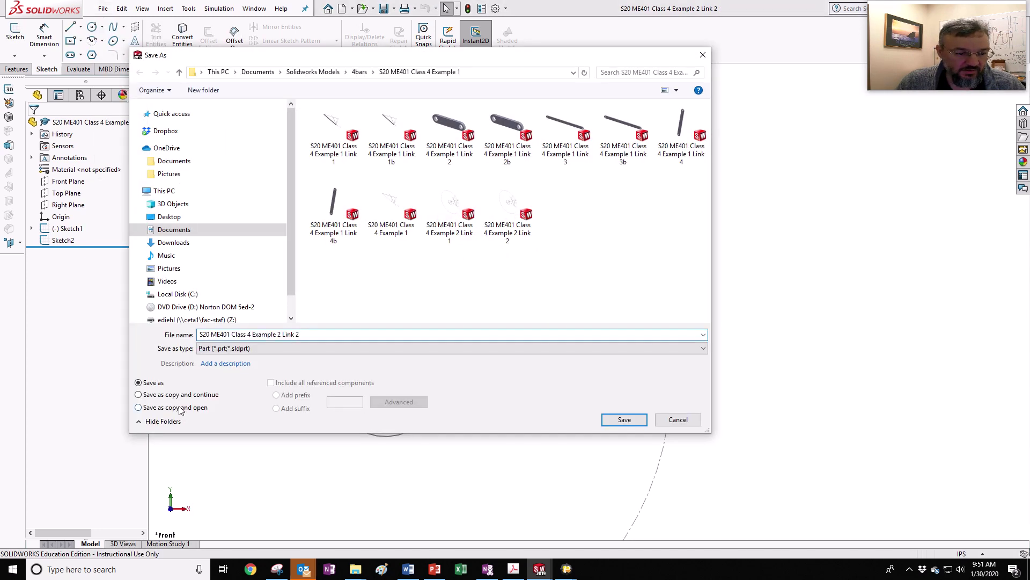
click(297, 334)
click(625, 420)
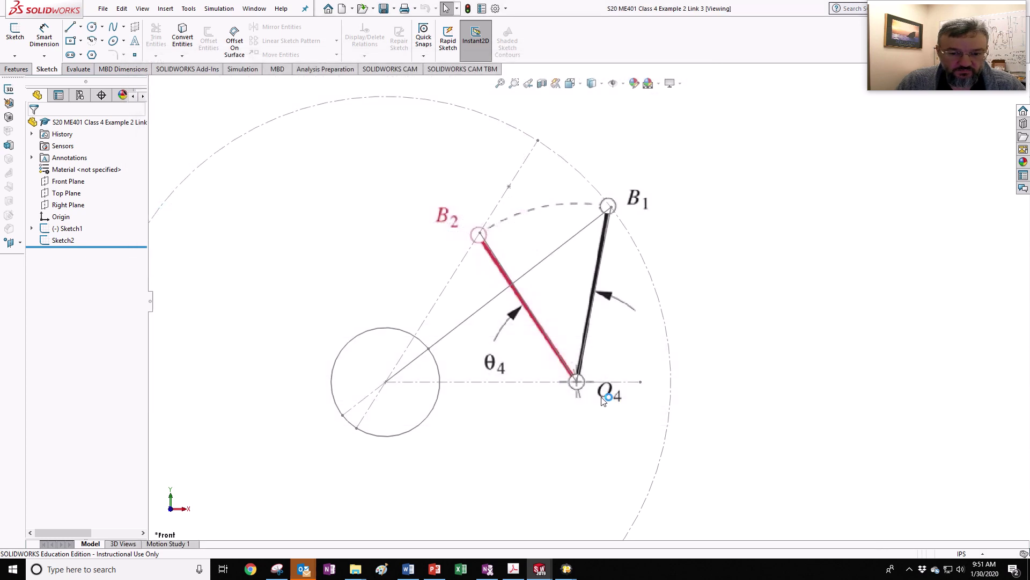
Save the part as 'S20 ME401 Class 4 Example 2 Link 4'
click(103, 9)
click(114, 139)
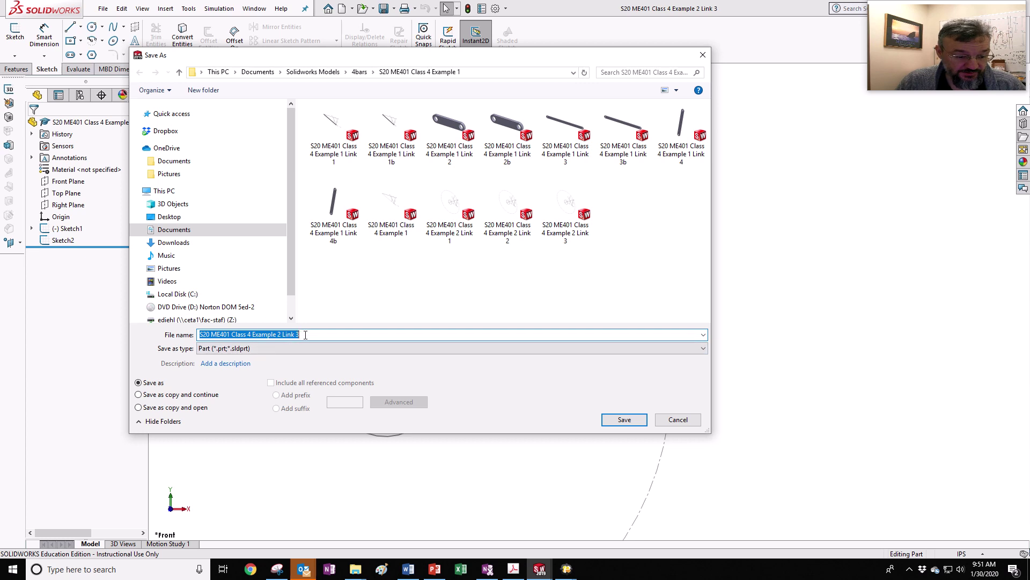
click(304, 335)
key(BackSpace)
text(1)
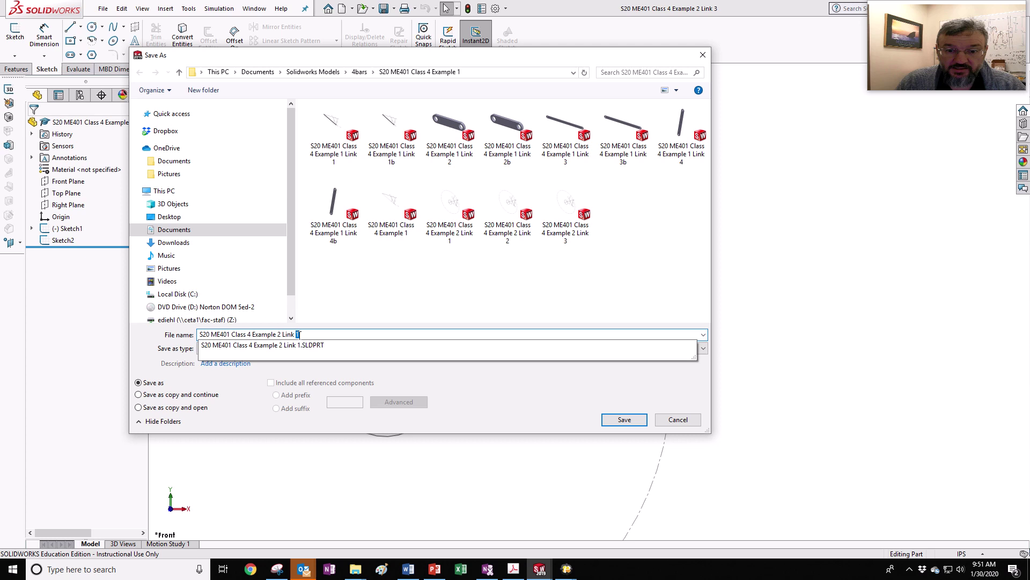
text(4)
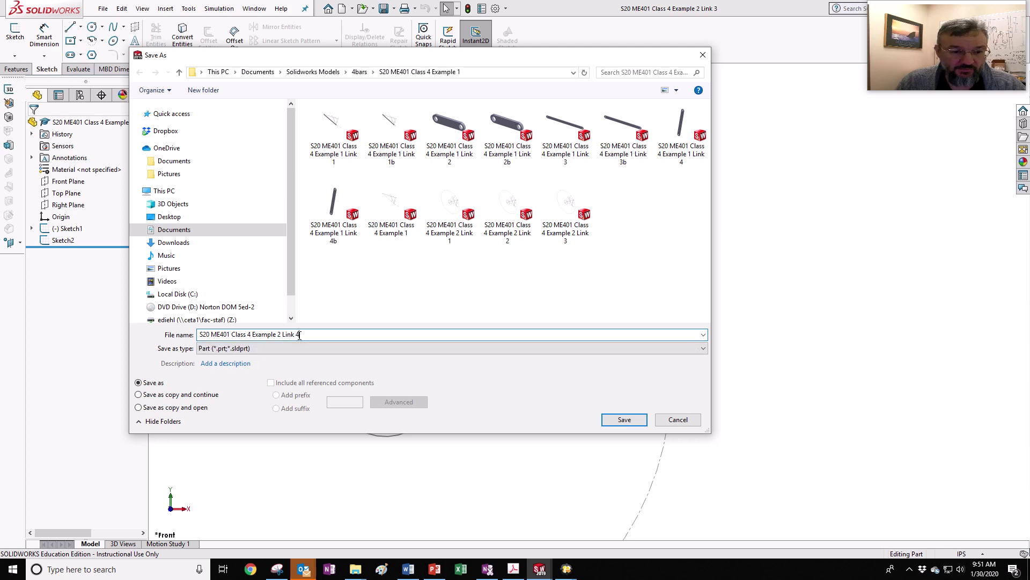
click(625, 420)
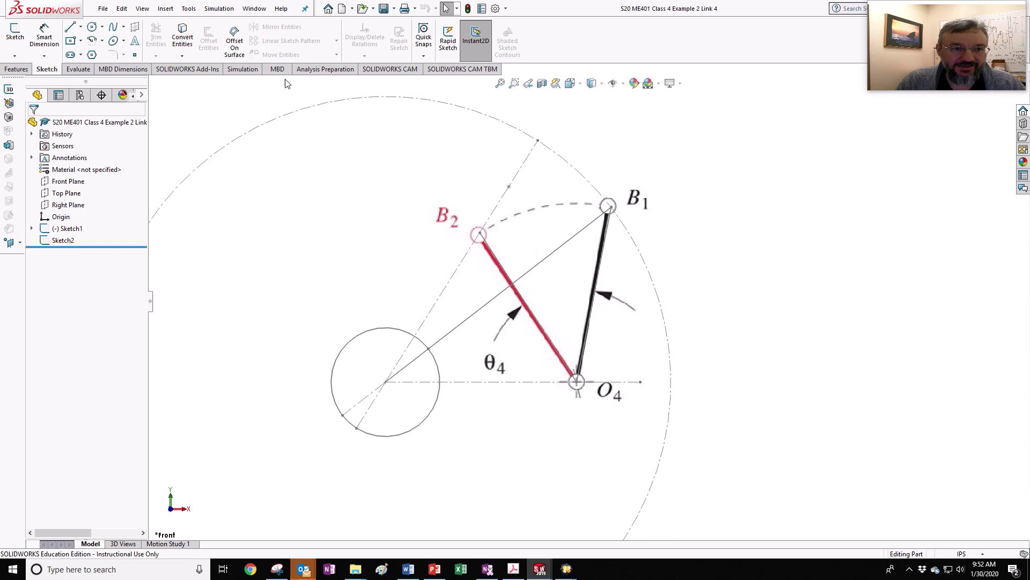
Open the saved part 'S20 ME401 Class 4 Example 2 Link 3' from its folder
click(254, 9)
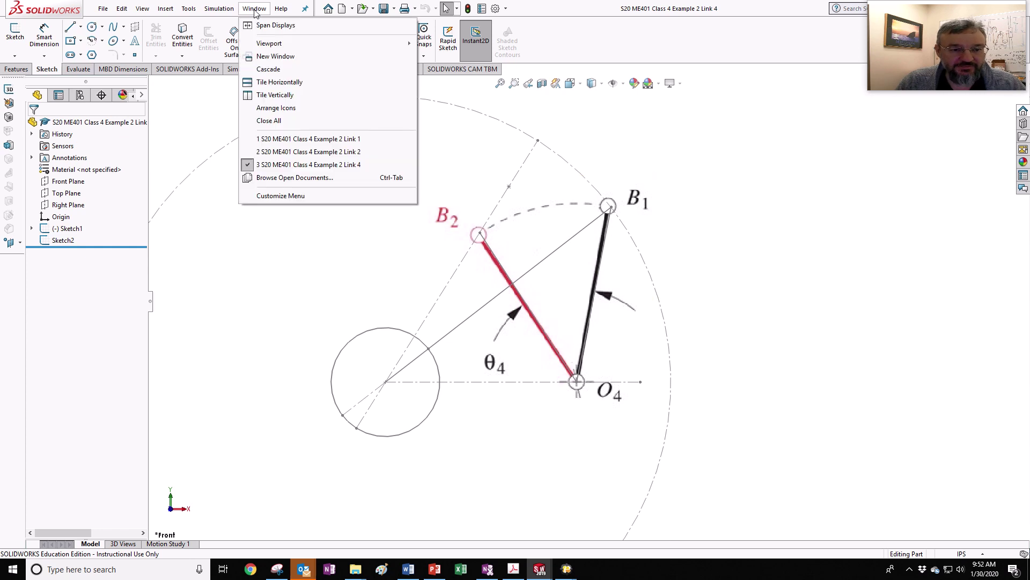
mouse_move(104, 12)
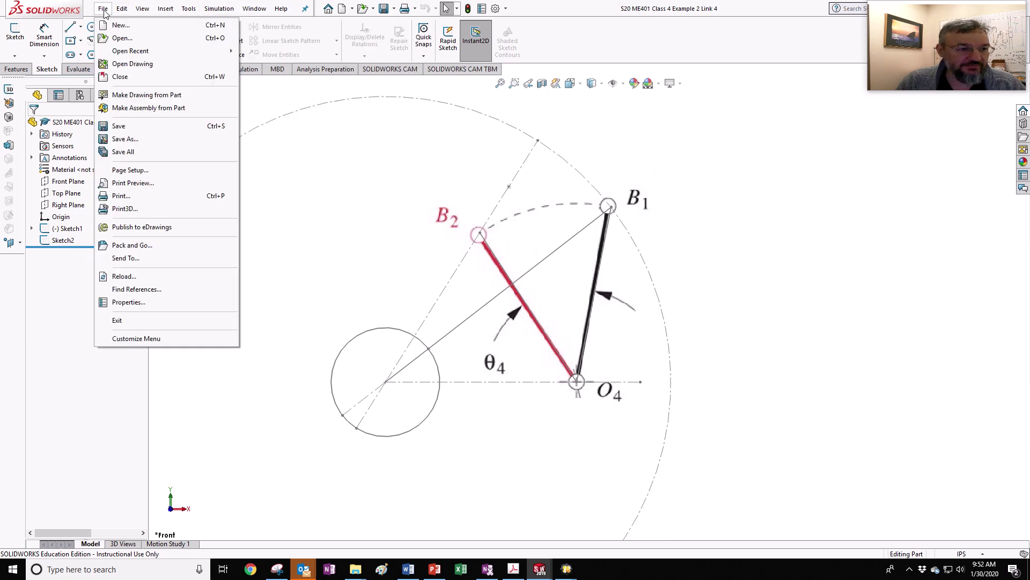
click(123, 38)
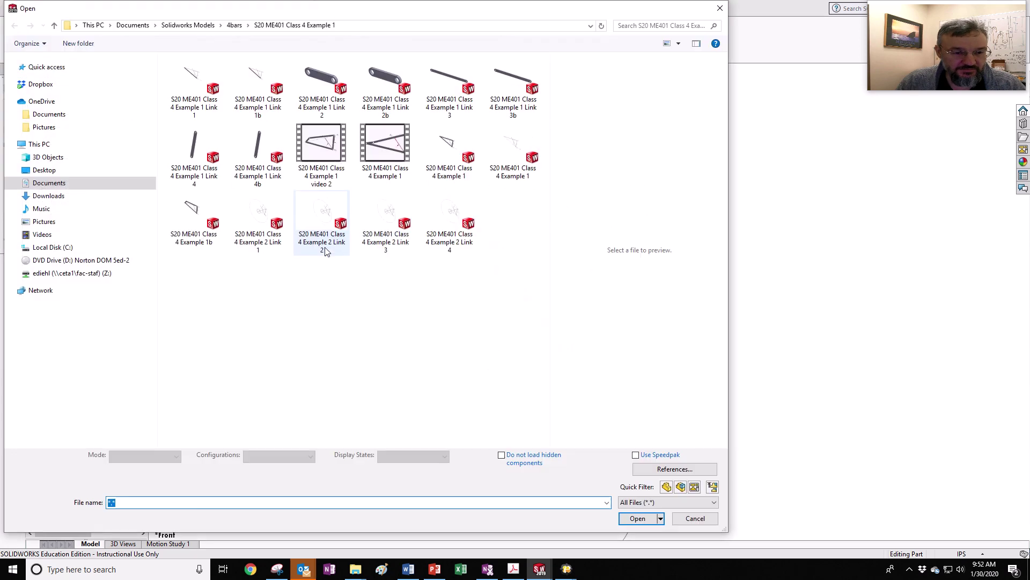
click(387, 236)
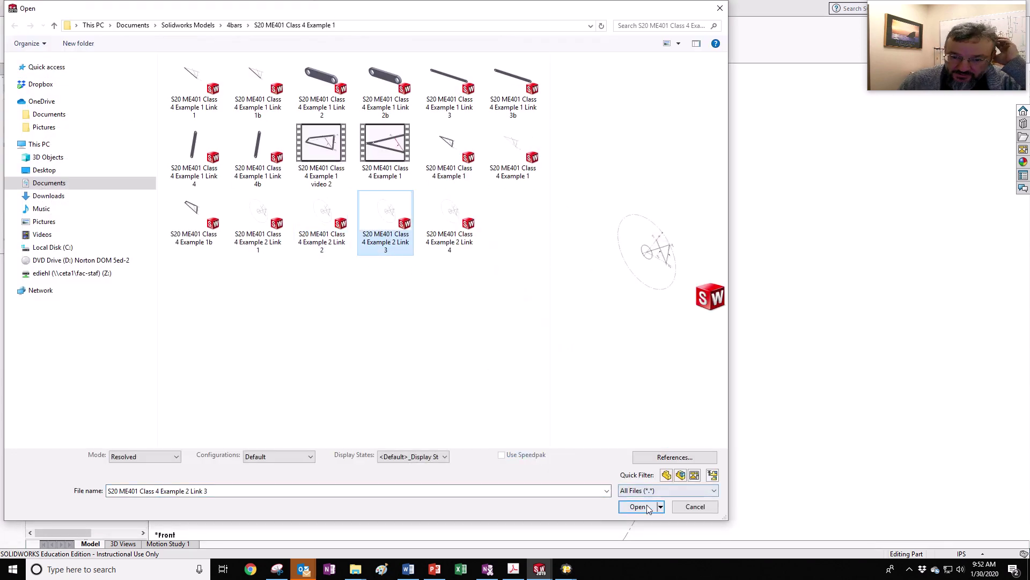
click(647, 507)
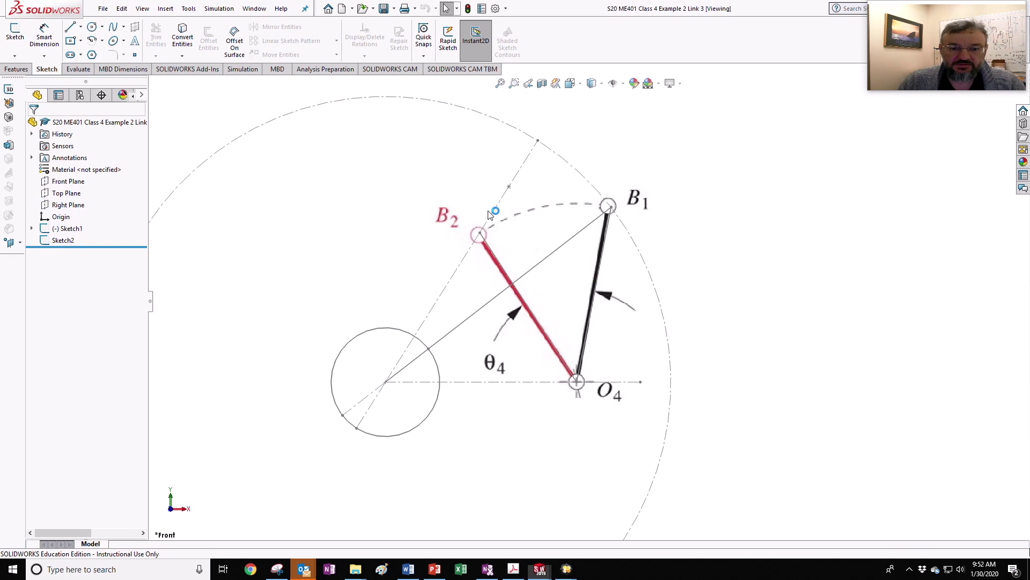
In Link 1, sketch a 0.5-wide slot on Front Plane from the circle centre to O4
click(267, 13)
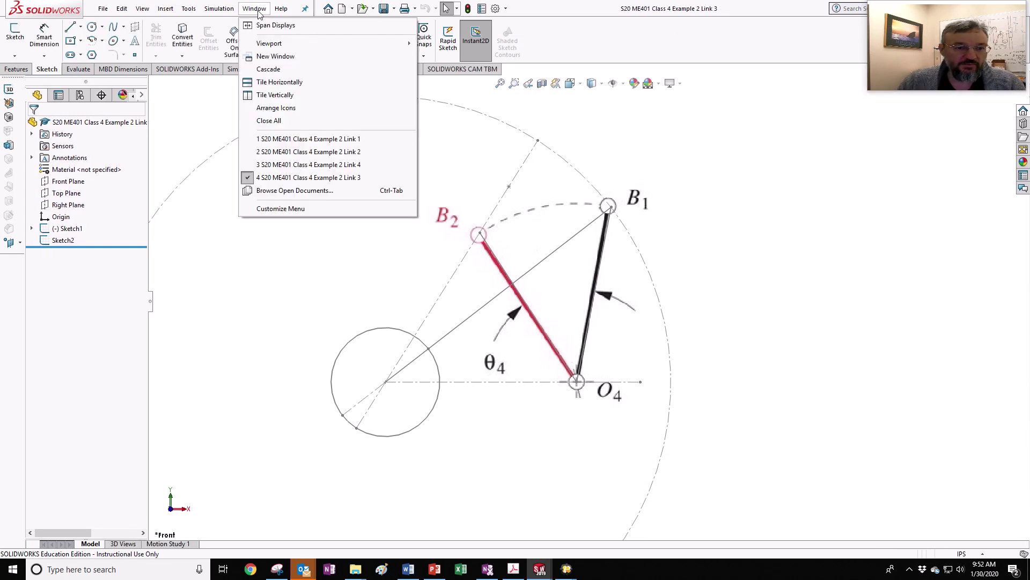
click(311, 140)
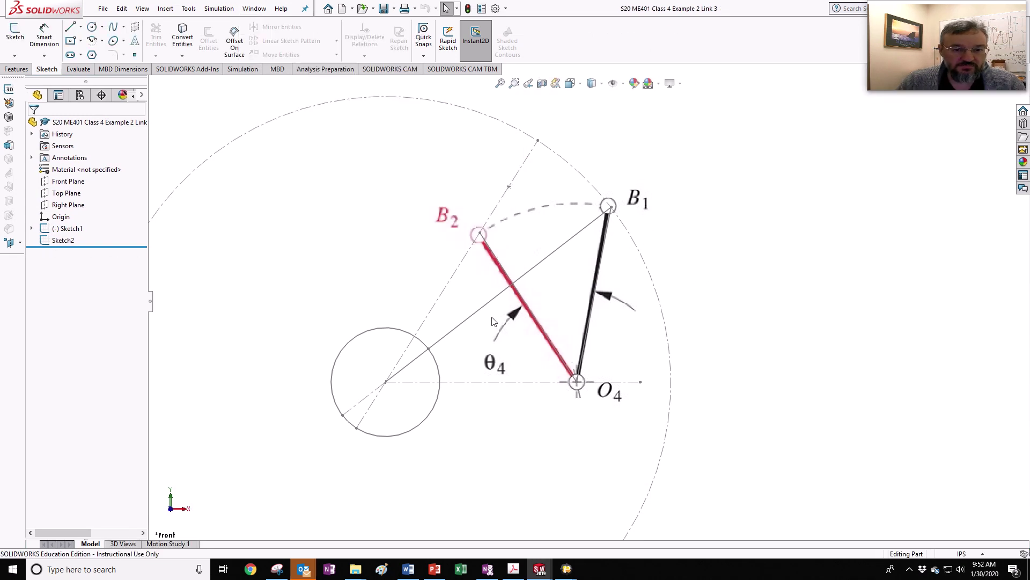
click(60, 181)
click(71, 55)
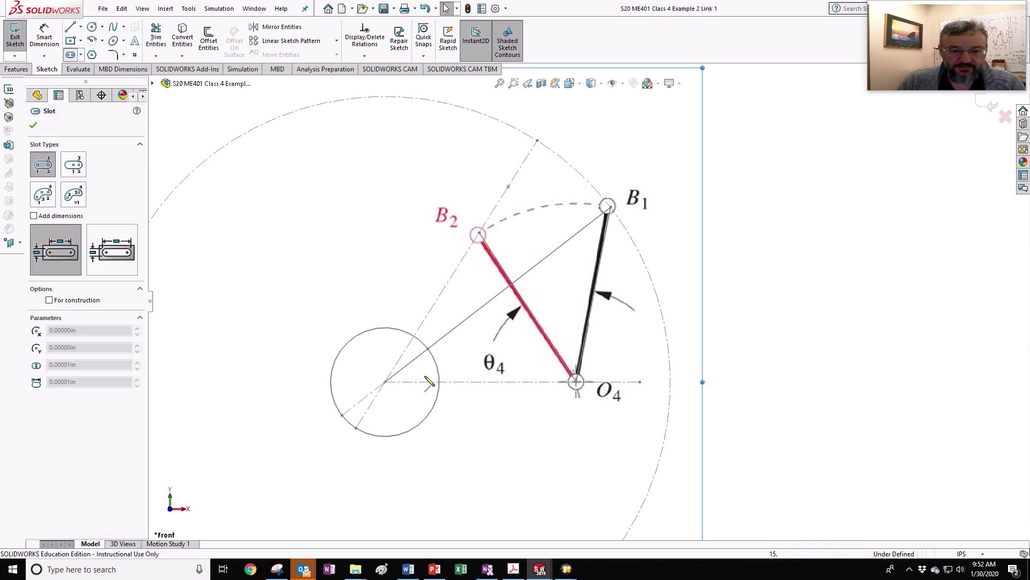
scroll(430, 387, down, 4)
click(364, 353)
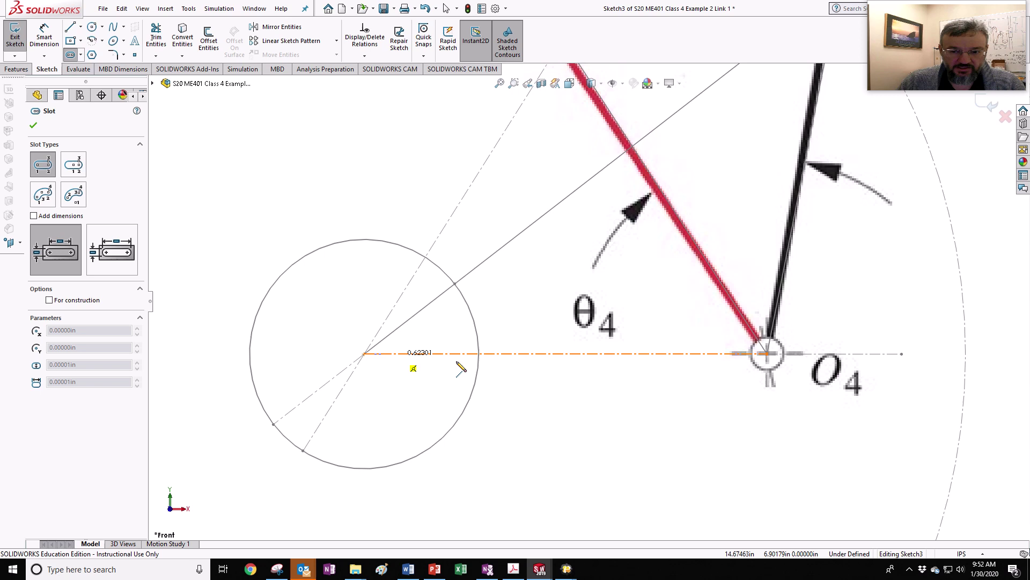
click(768, 353)
click(697, 333)
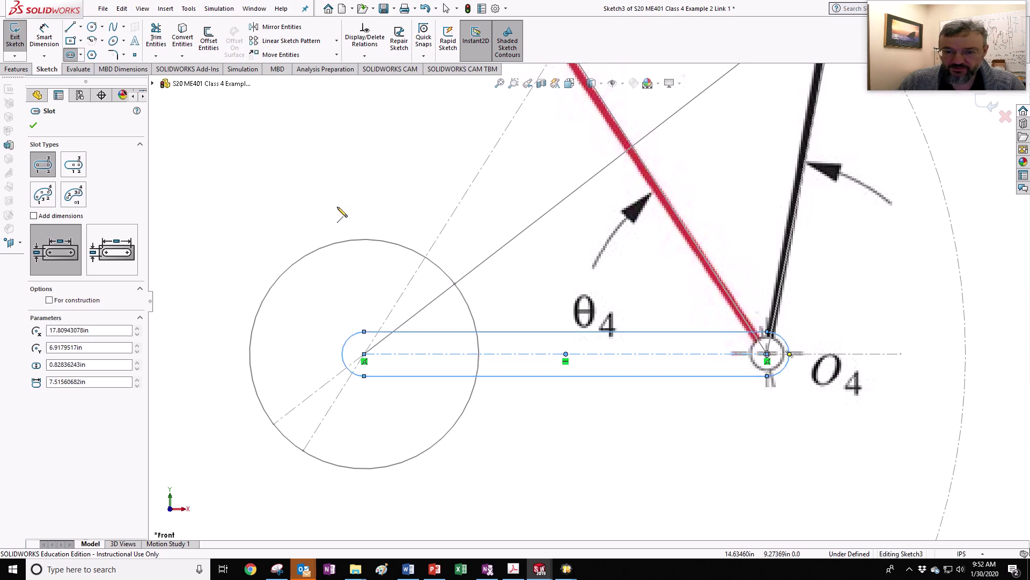
click(45, 35)
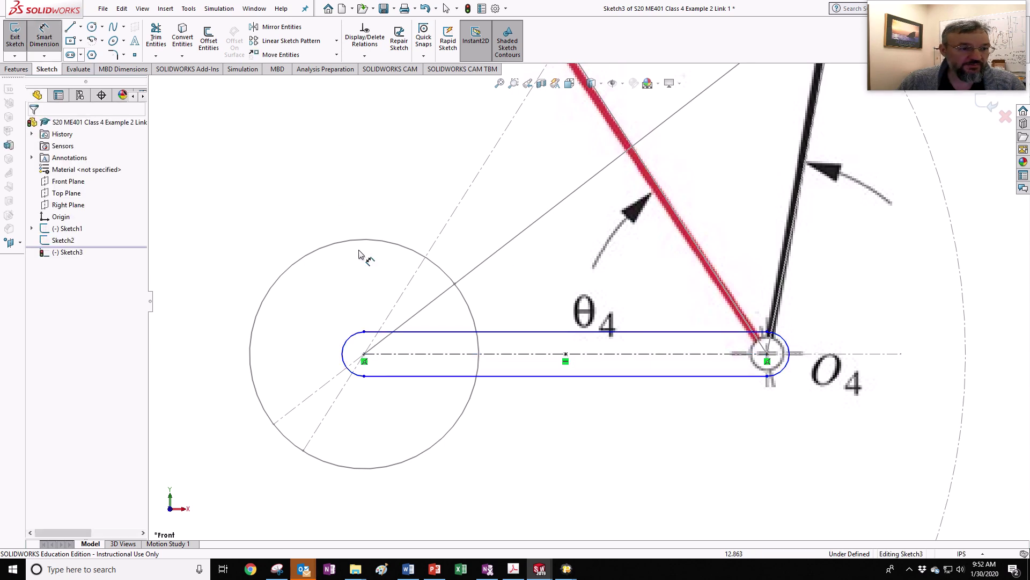
click(506, 333)
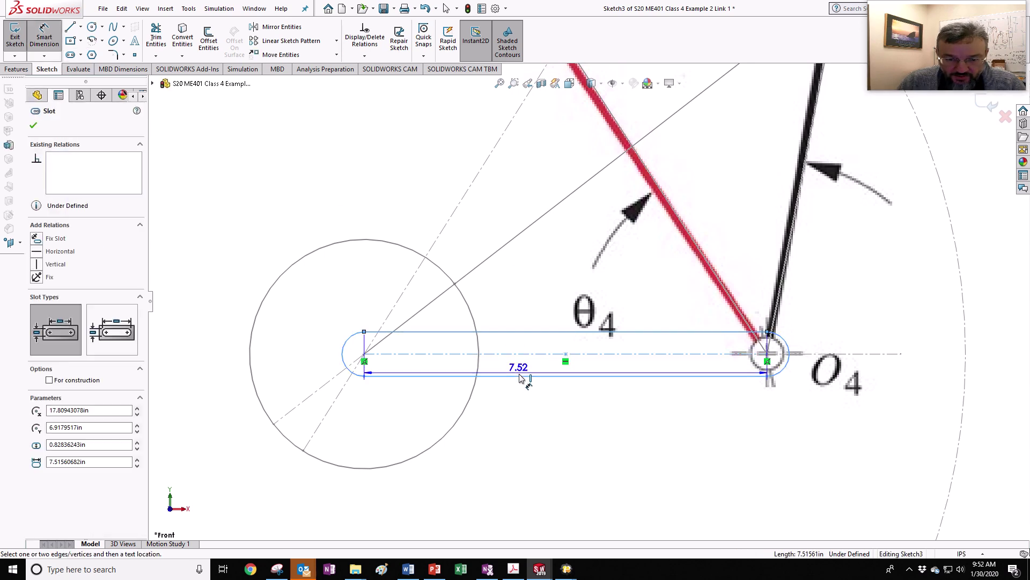
click(535, 415)
text(0.5)
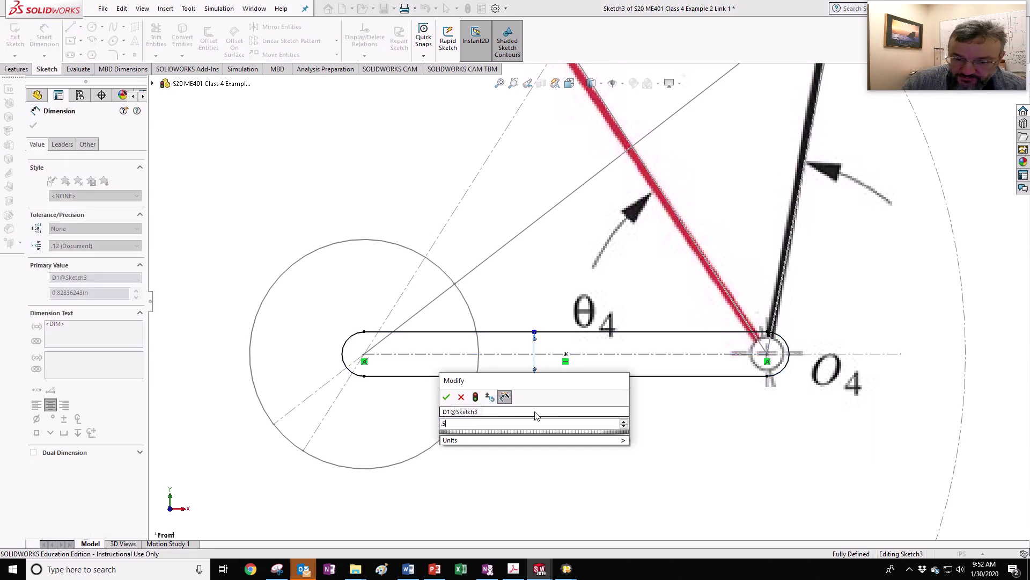
key(Return)
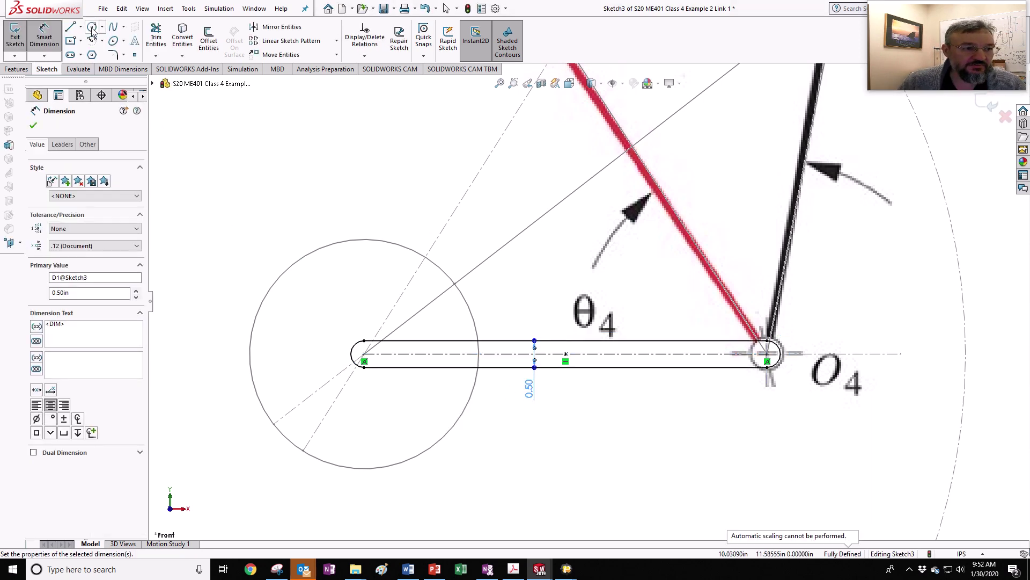
Add circles at both slot-end centres, each dimensioned to Ø0.25
click(91, 27)
click(365, 354)
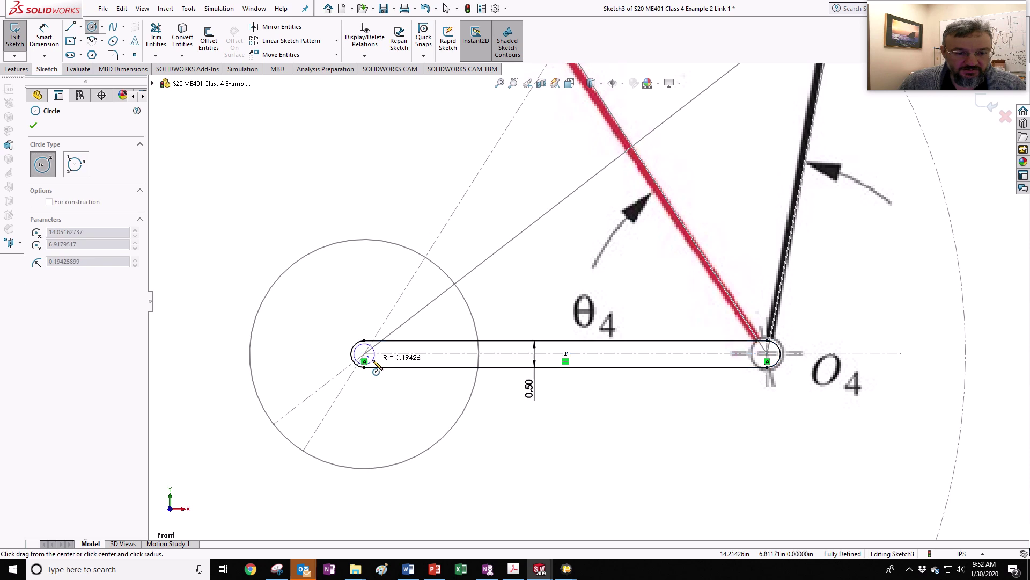
click(375, 366)
click(767, 353)
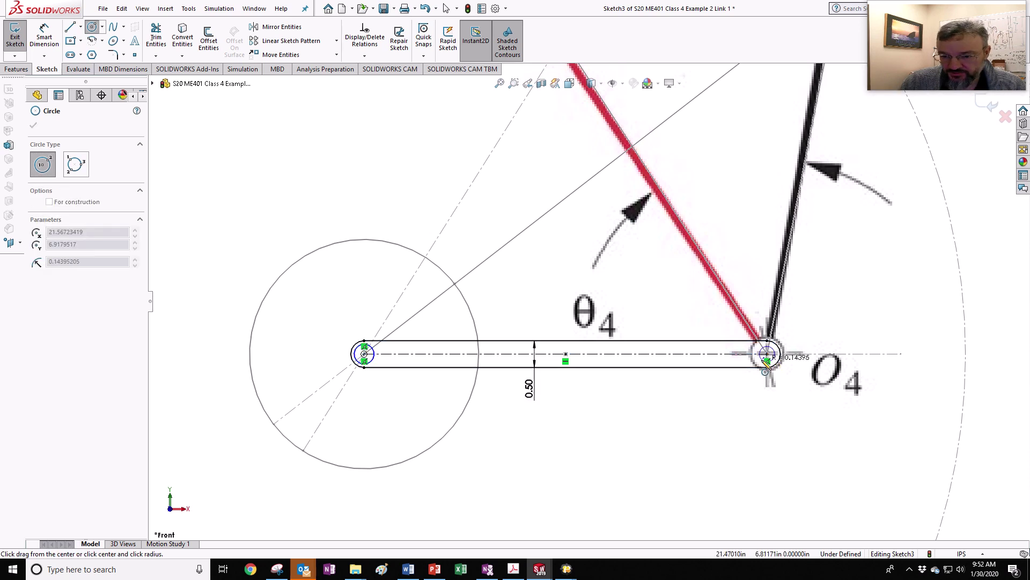
click(778, 357)
click(46, 31)
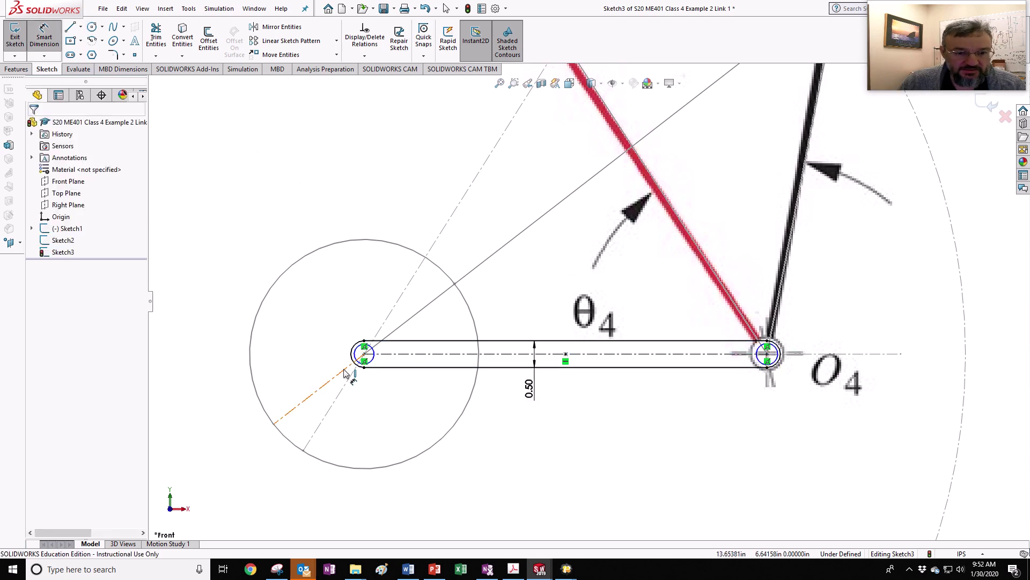
click(374, 364)
click(396, 390)
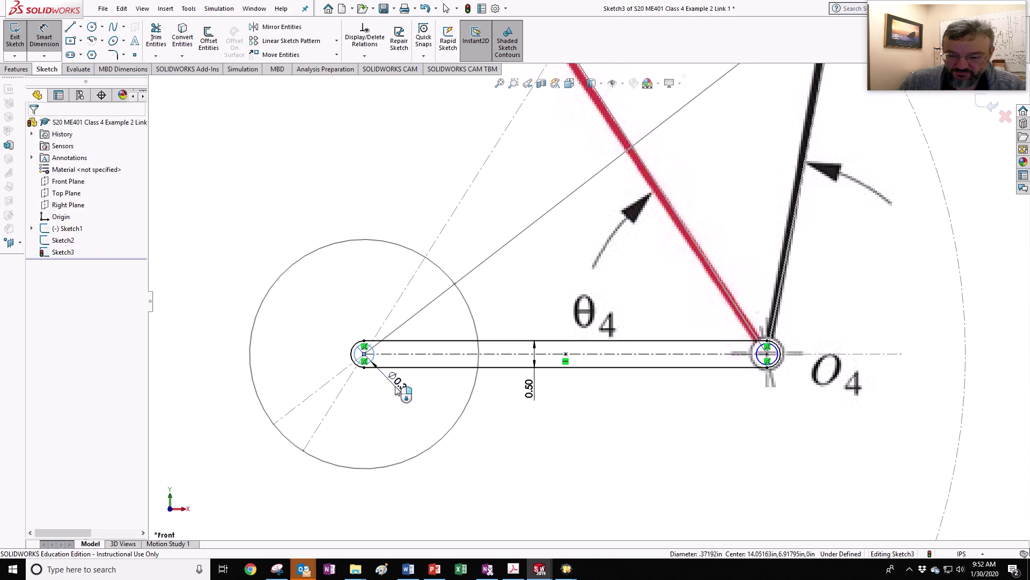
text(.25)
key(Return)
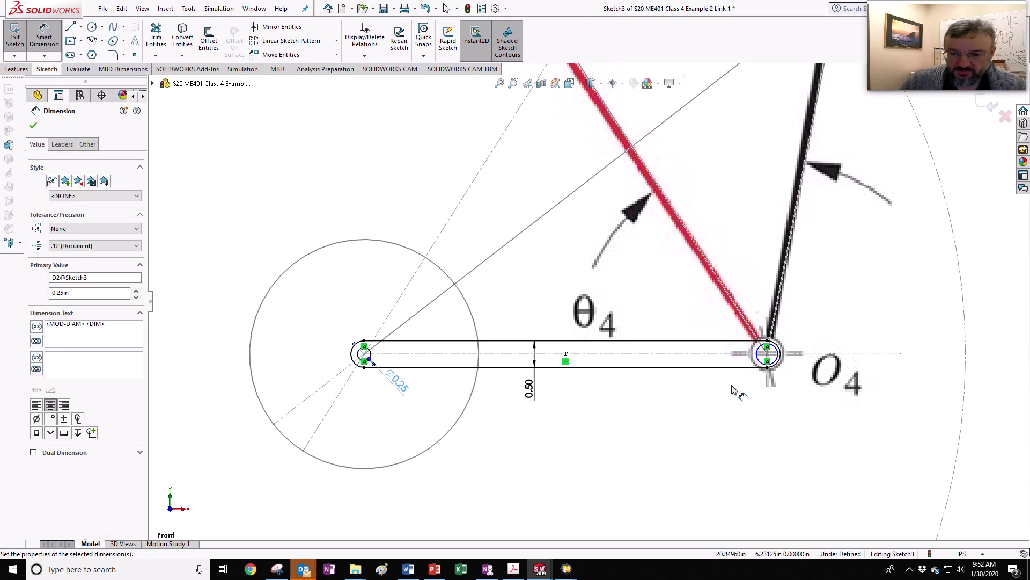
click(764, 365)
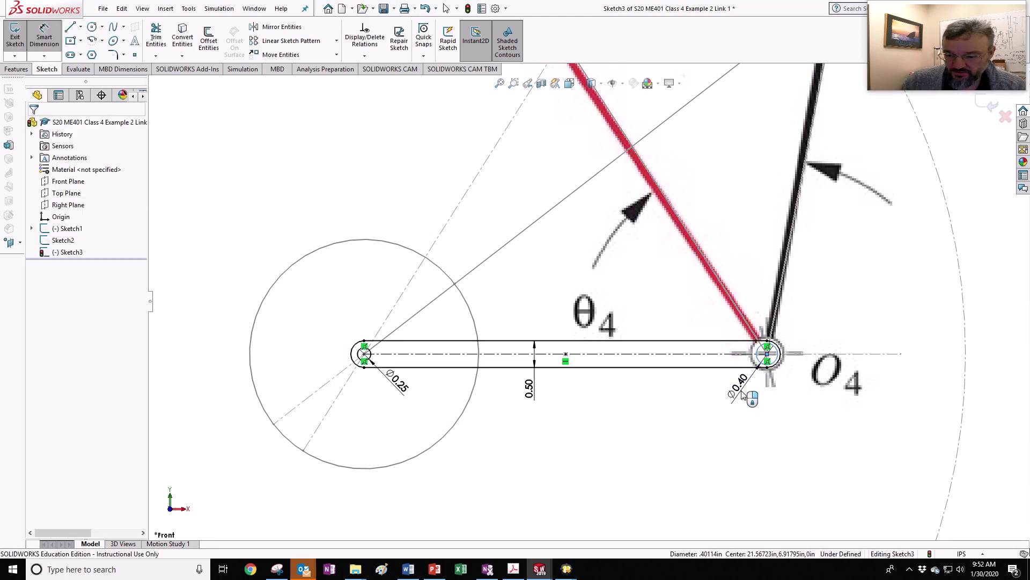
click(742, 395)
text(.25)
key(Return)
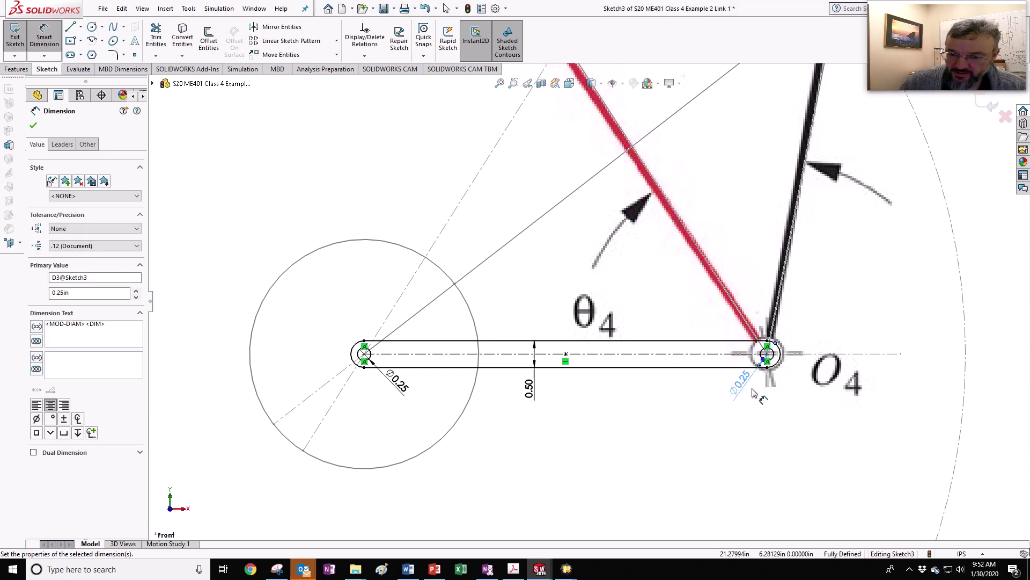
Extrude Sketch3 0.1 in into Boss-Extrude1 and save the Link 1 part
scroll(581, 295, up, 3)
scroll(724, 272, down, 2)
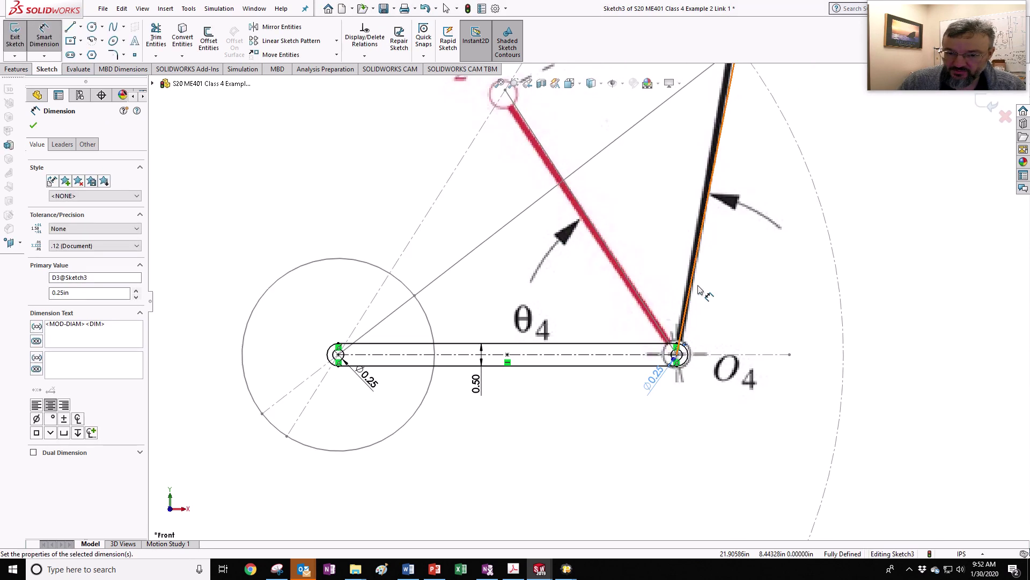
click(981, 117)
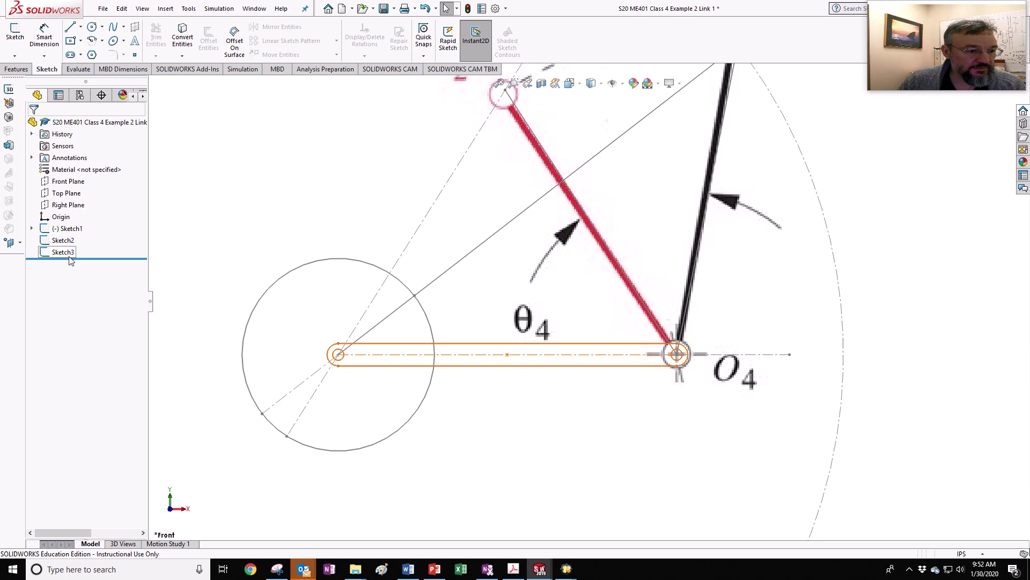
click(67, 254)
click(17, 69)
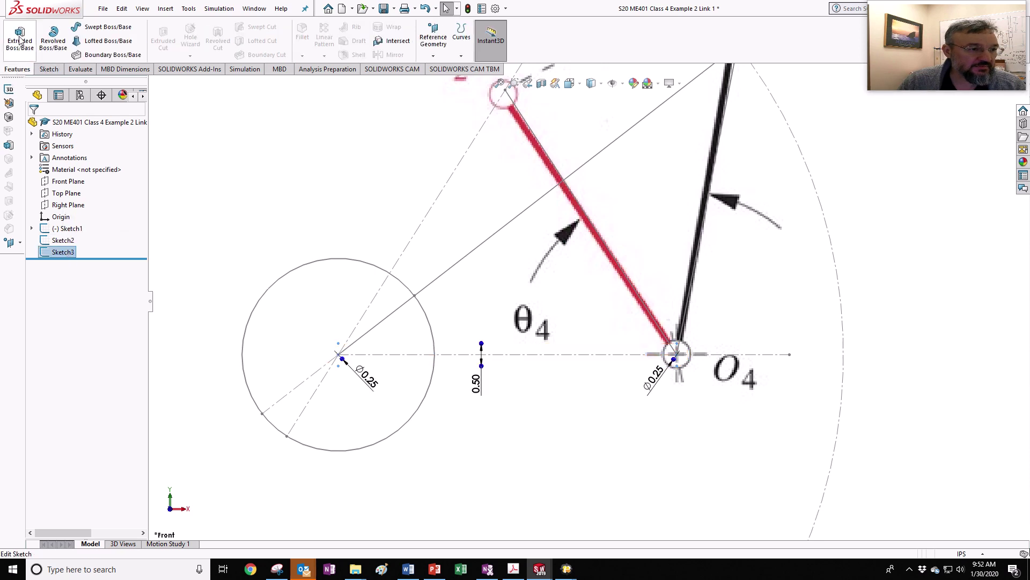
click(19, 37)
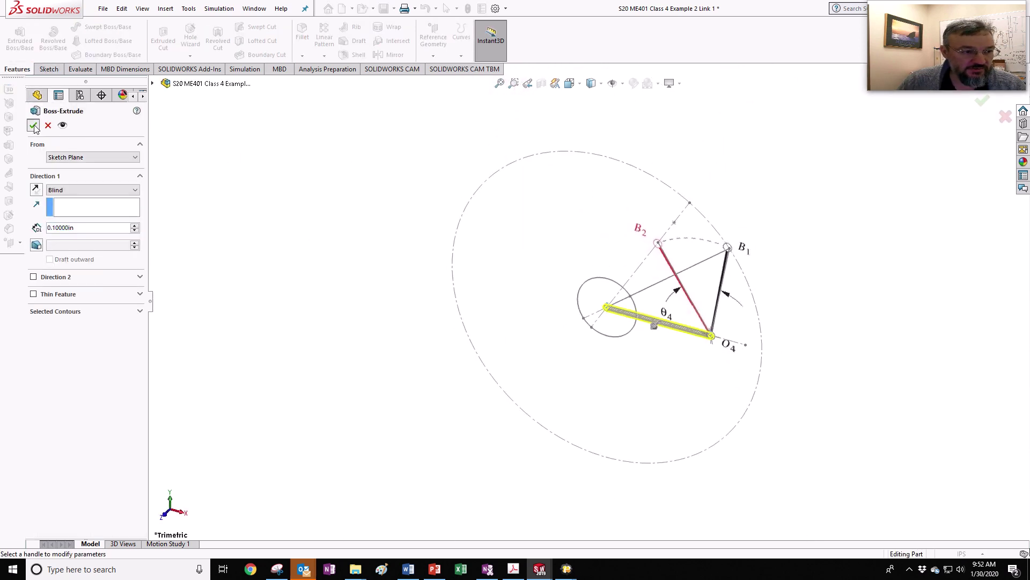
click(33, 126)
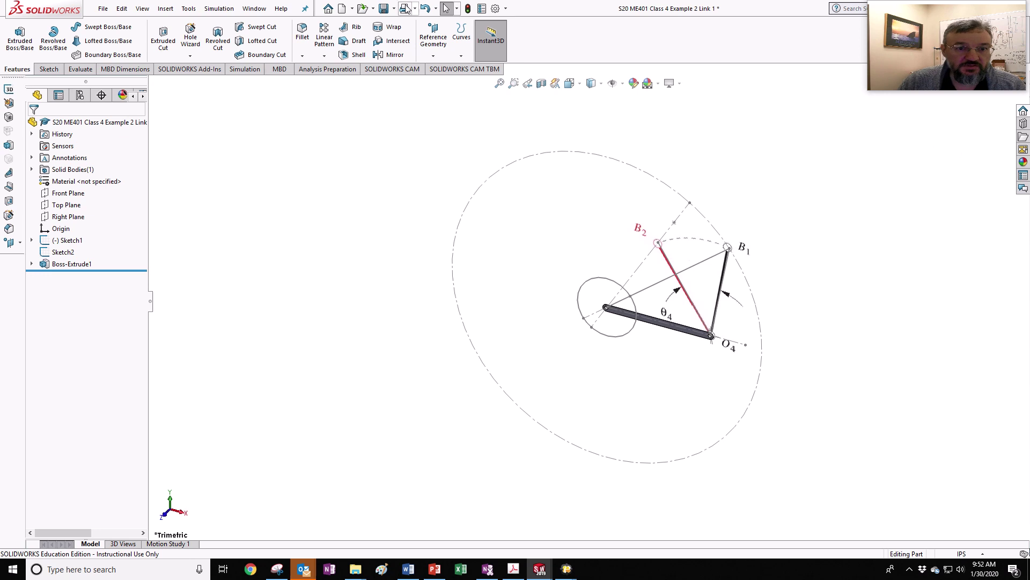
click(384, 9)
In the Link 2 part, sketch on the Front Plane a slot starting at the crank circle's centre
click(261, 10)
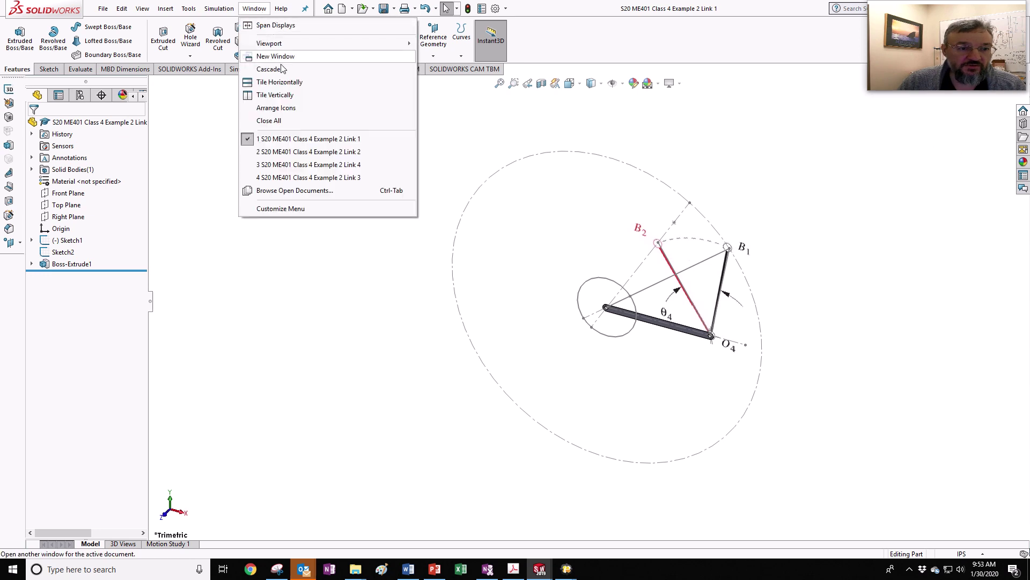
click(306, 152)
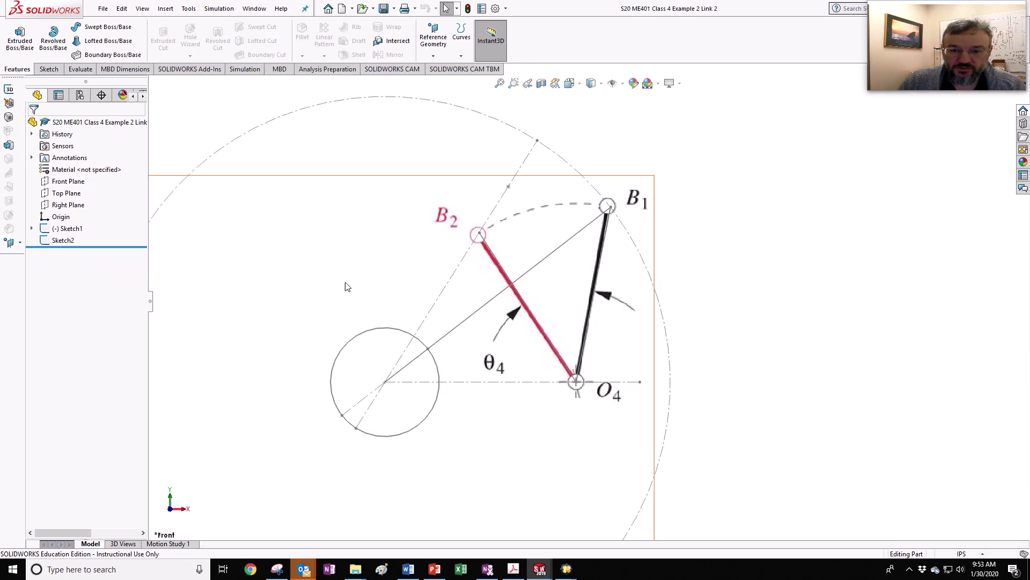
click(51, 181)
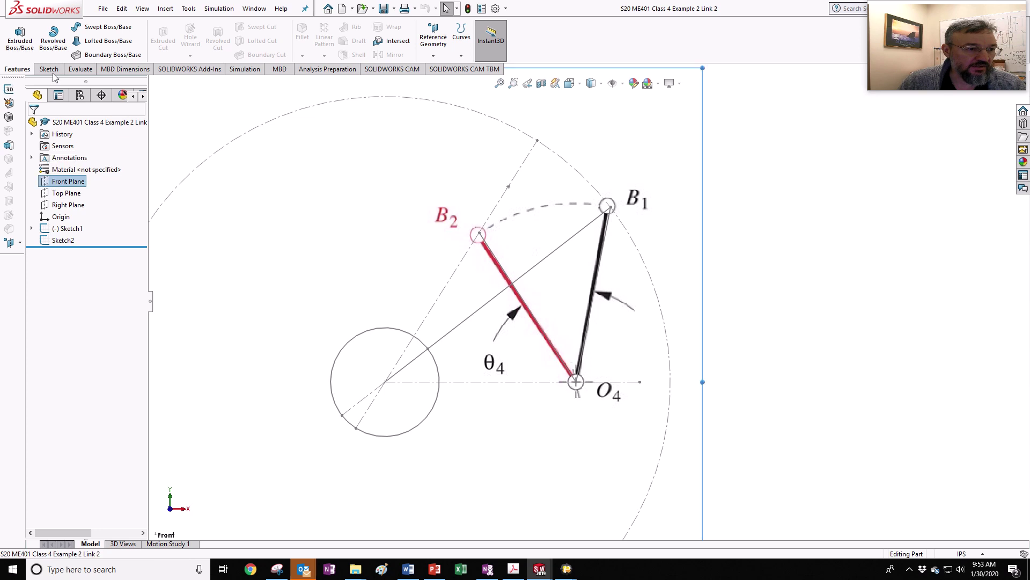
click(47, 69)
click(70, 55)
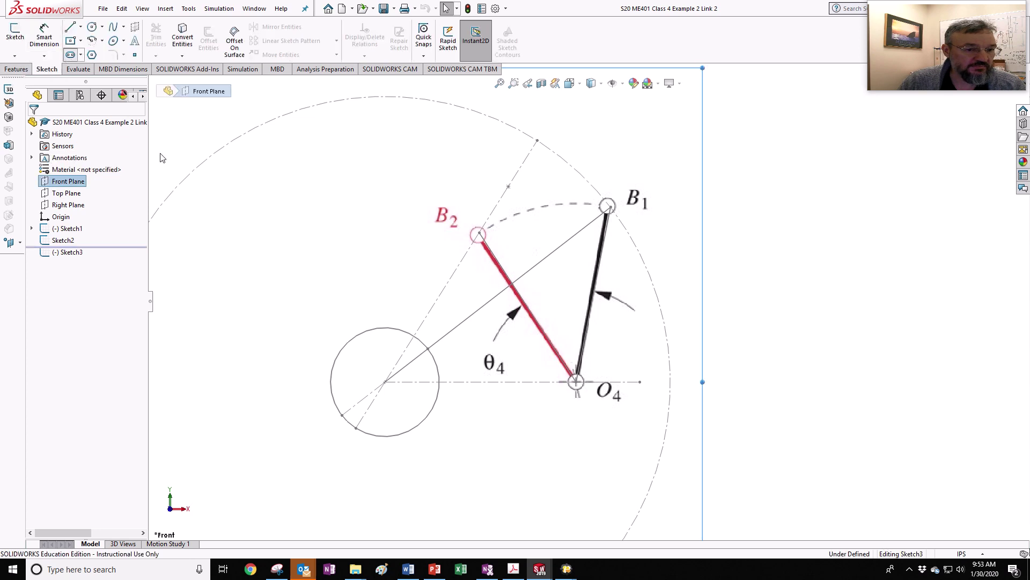
scroll(385, 381, down, 5)
click(379, 380)
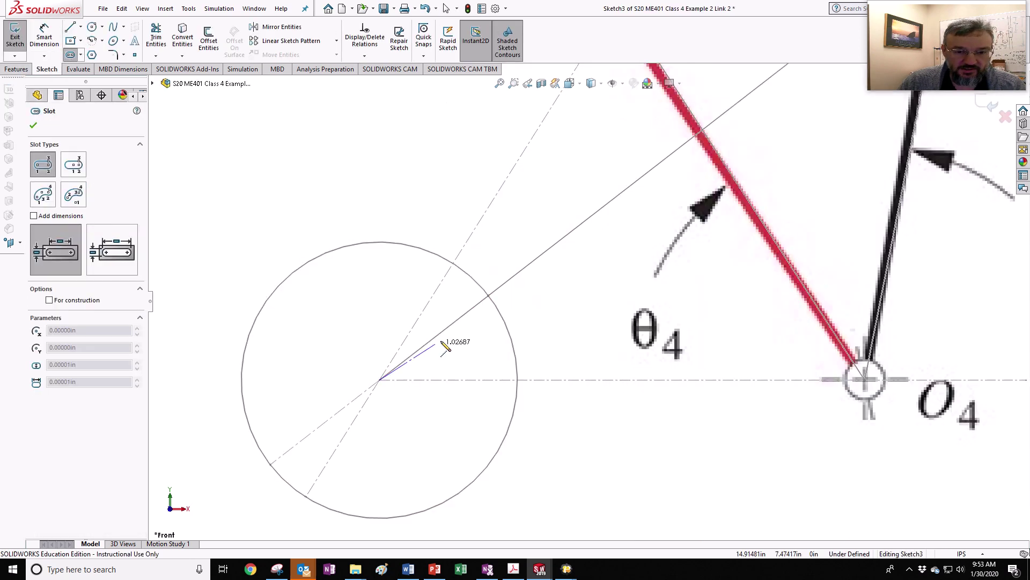
click(489, 295)
click(476, 279)
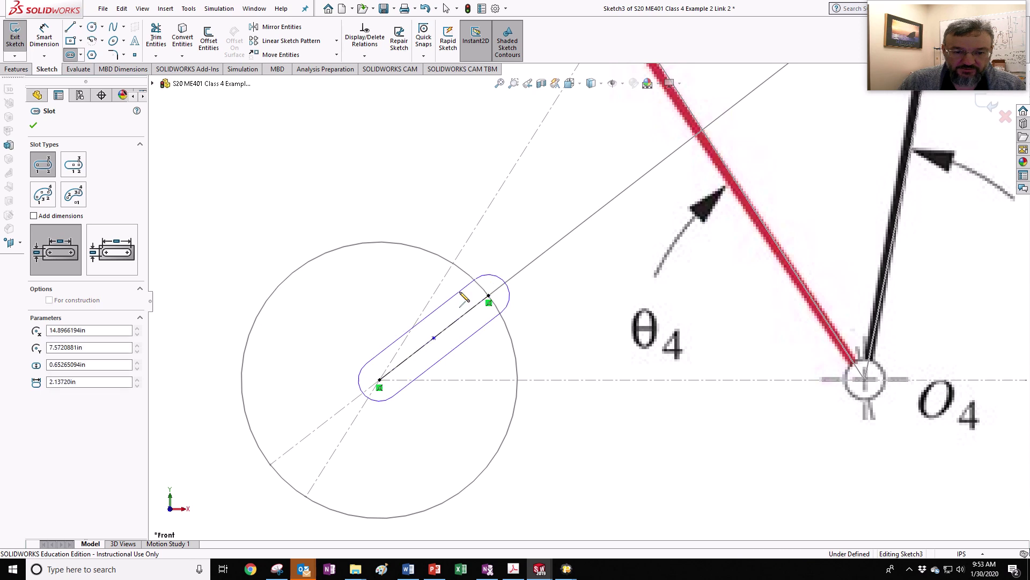
Add circles centred on both ends of the slot
click(93, 28)
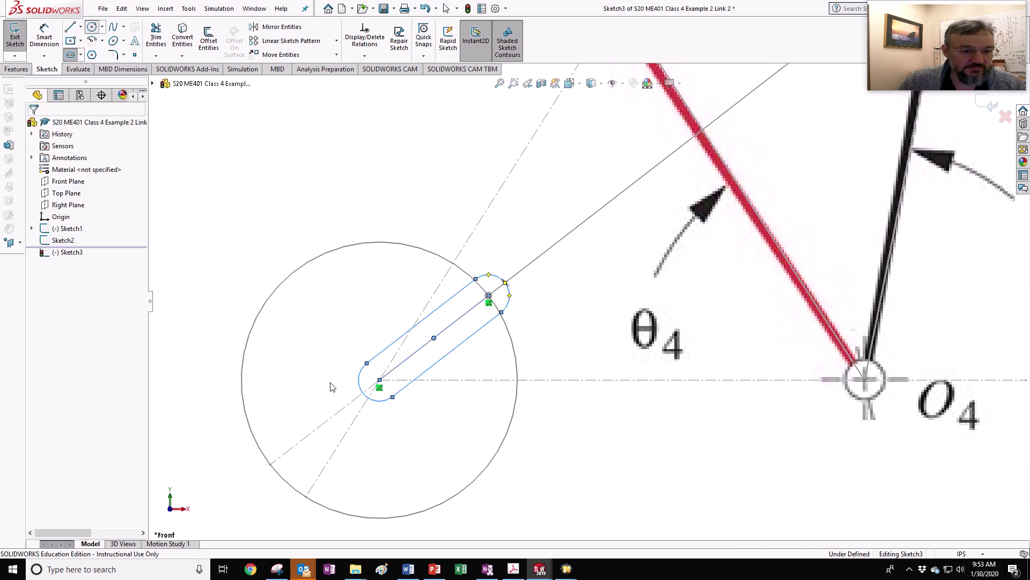
click(380, 381)
click(392, 395)
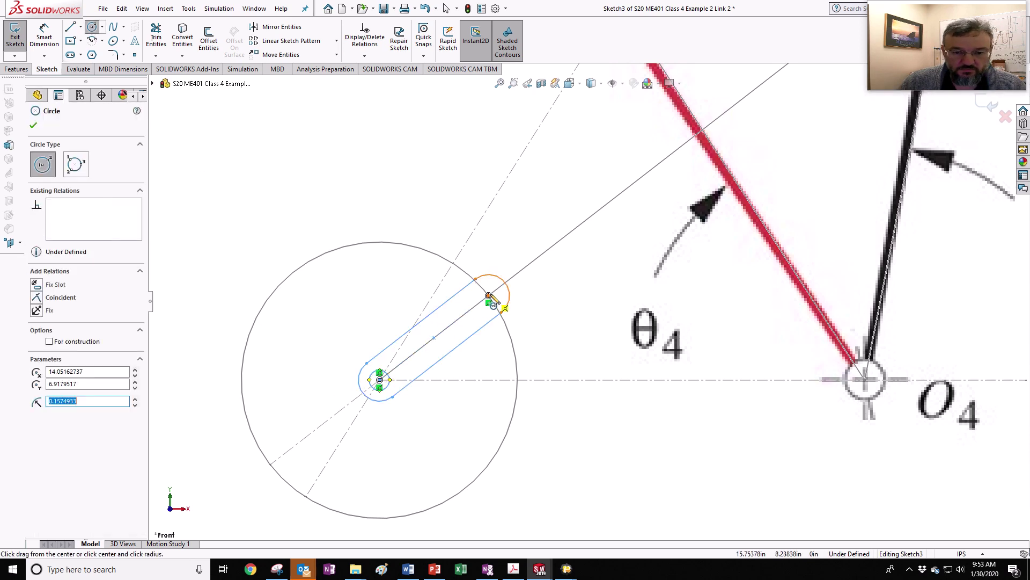
click(488, 296)
click(501, 312)
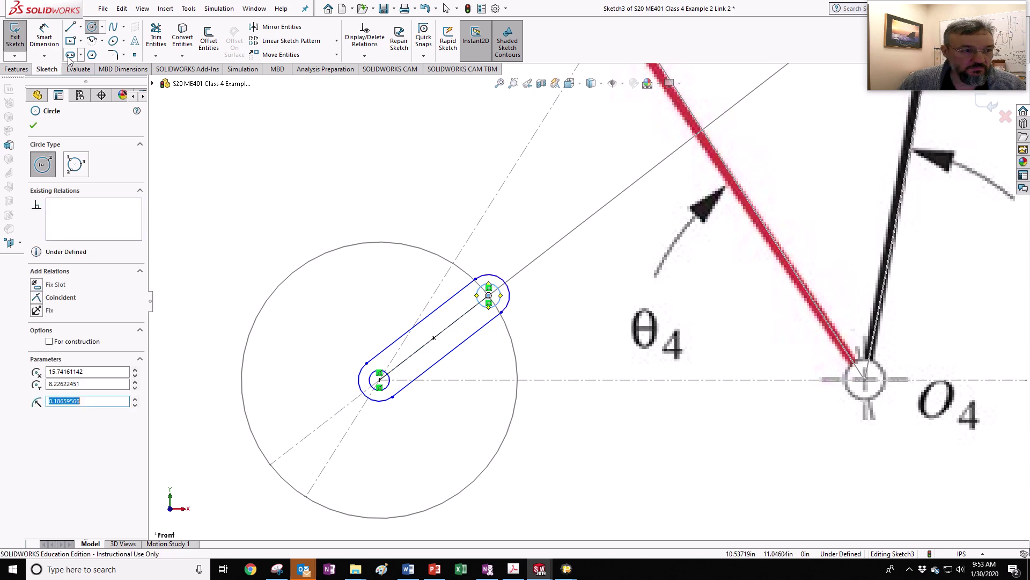
Dimension the slot width to 0.50 and both end circles to 0.25 diameter
key(d)
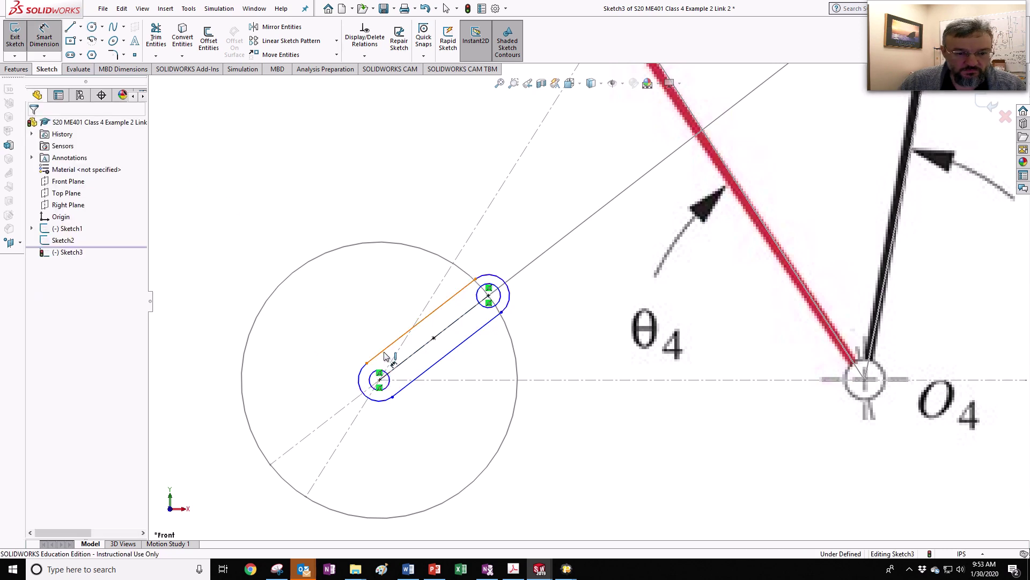
click(384, 356)
click(408, 332)
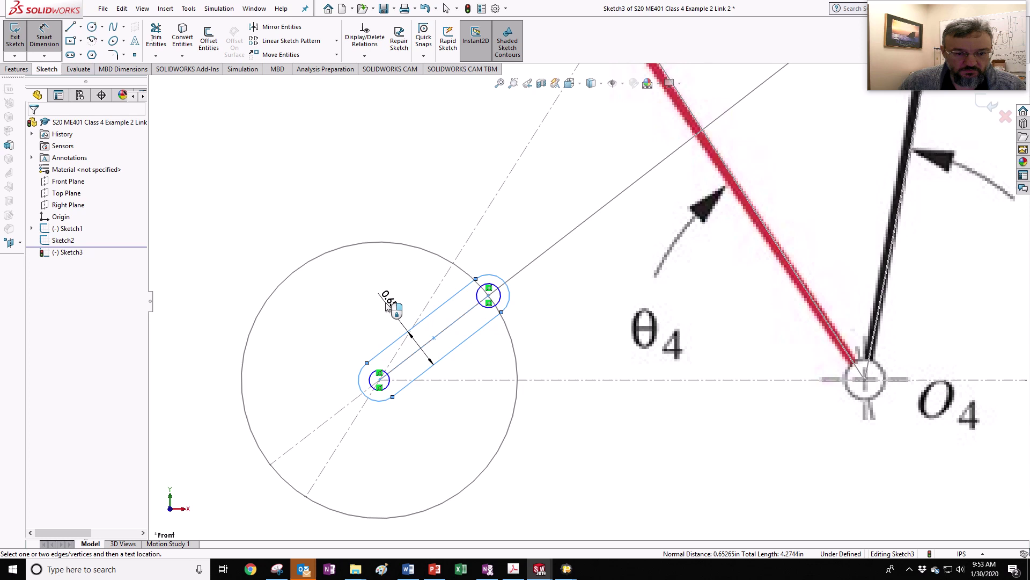
click(390, 313)
text(.5)
key(Return)
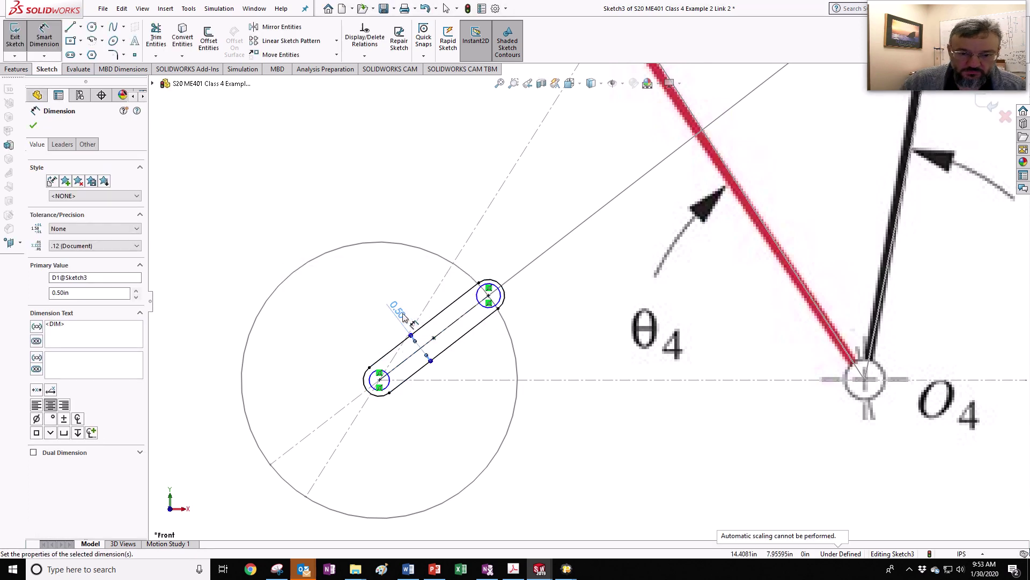
click(391, 382)
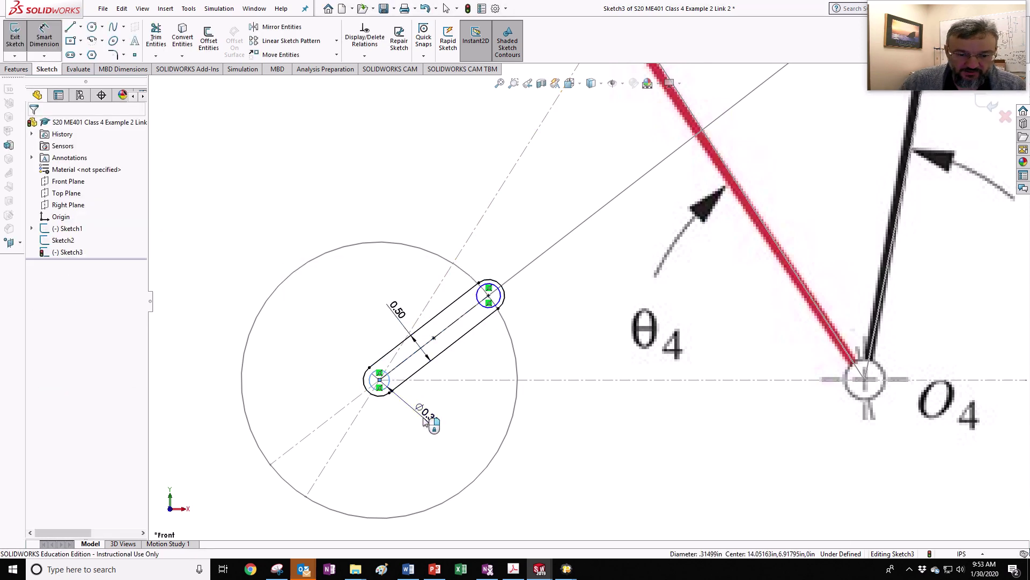
click(421, 413)
text(.25)
key(Return)
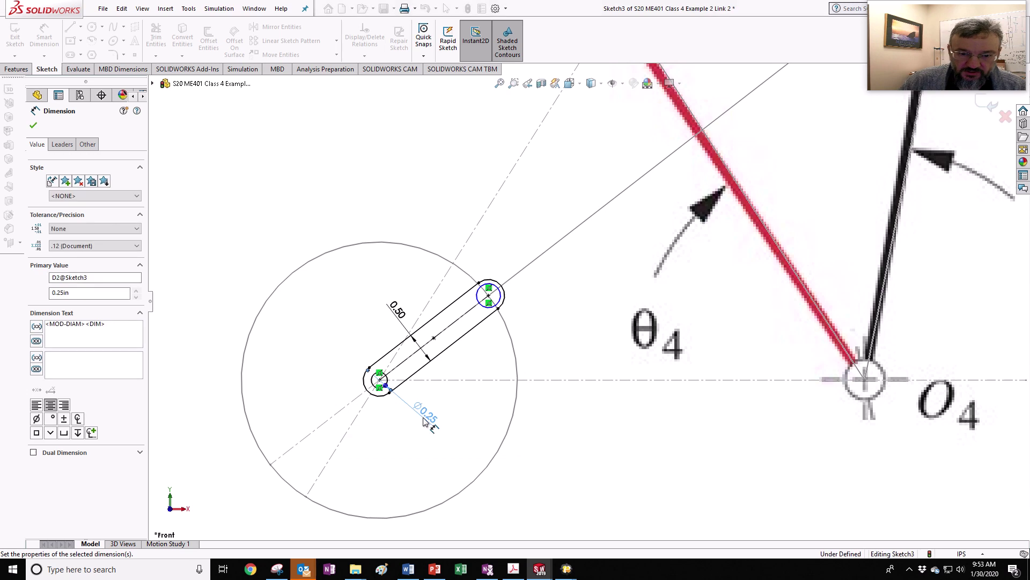
click(486, 308)
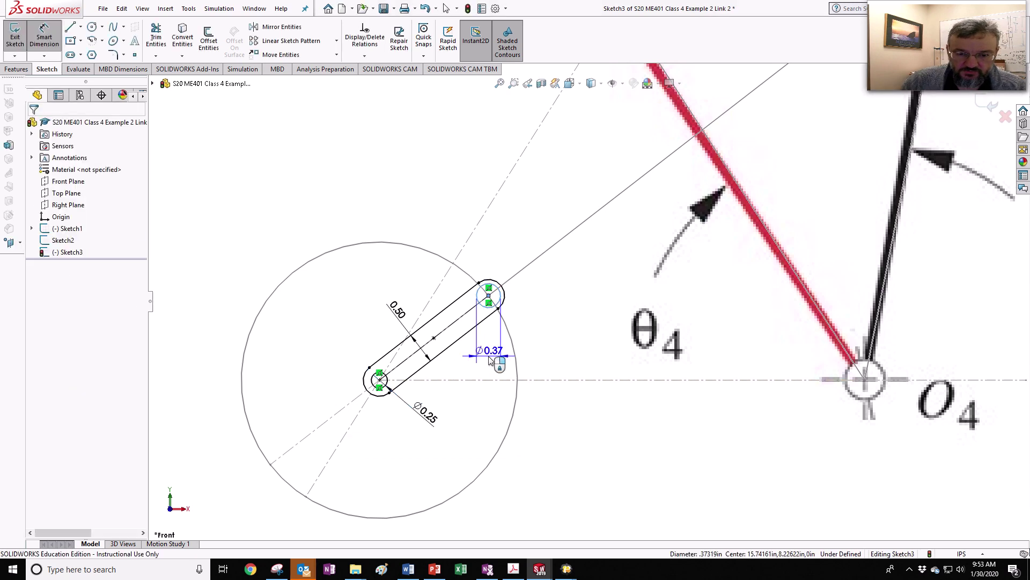
click(489, 356)
text(.25)
key(Return)
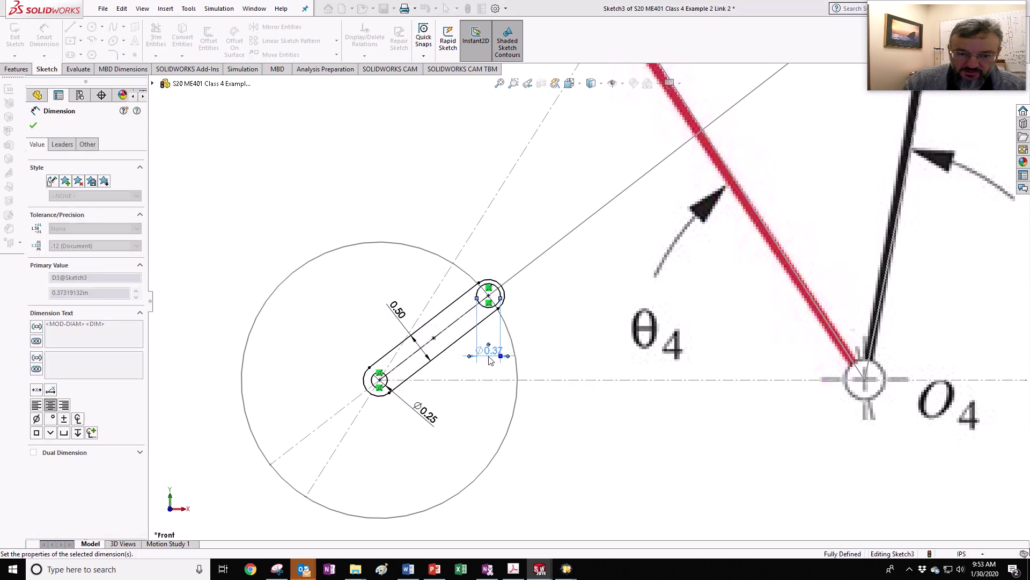
Exit the sketch and extrude it 0.10 in thick as Boss-Extrude1
click(988, 114)
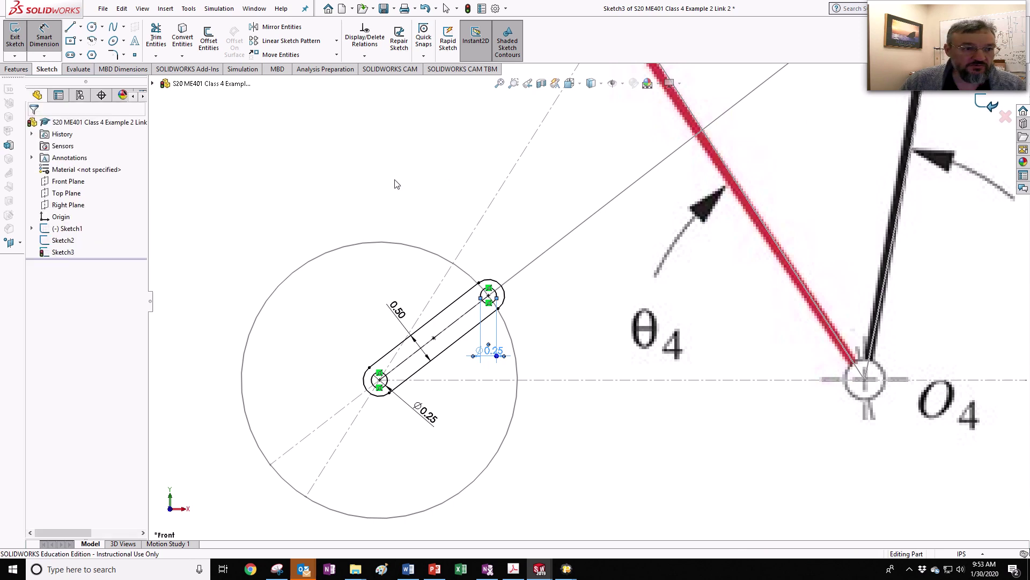
click(17, 70)
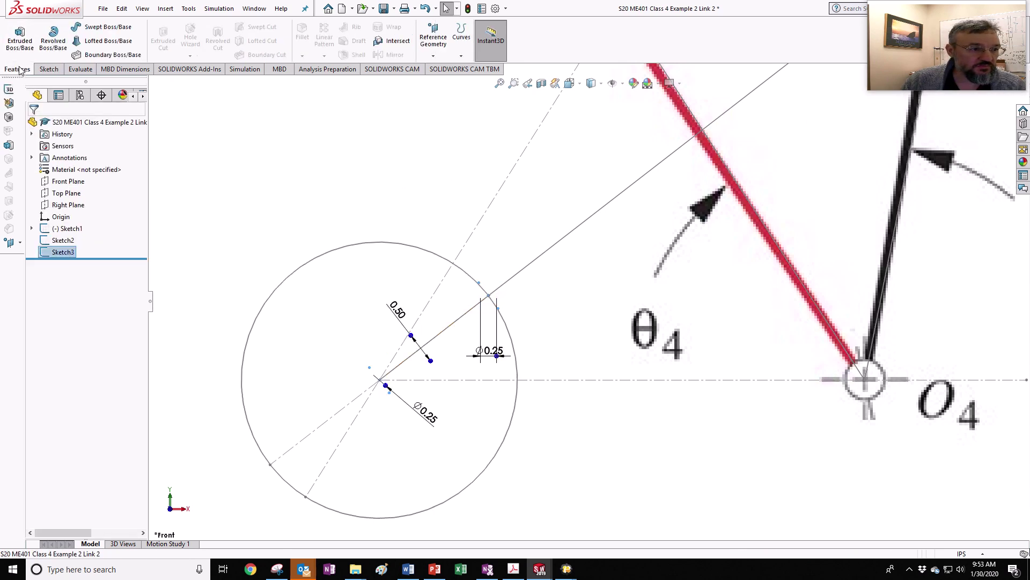
click(20, 39)
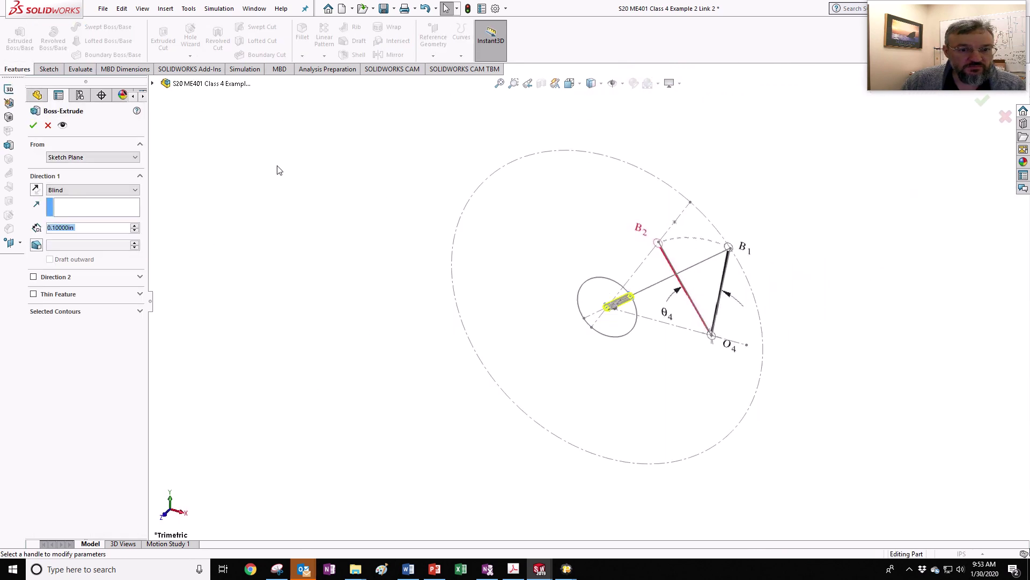
click(33, 127)
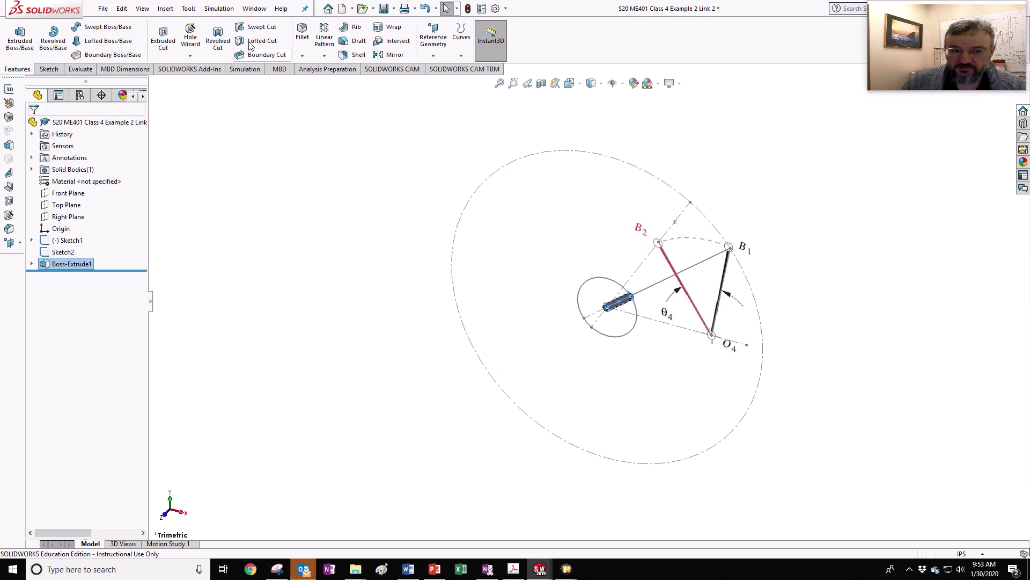
In the Link 3 part, sketch a Front Plane slot from the crank circle to pin B1
click(254, 9)
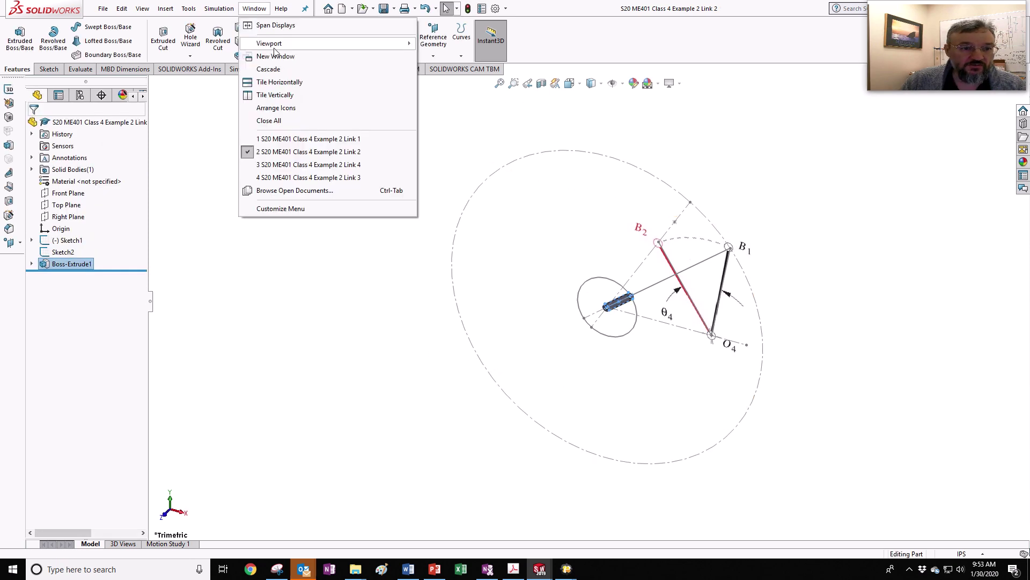
click(300, 179)
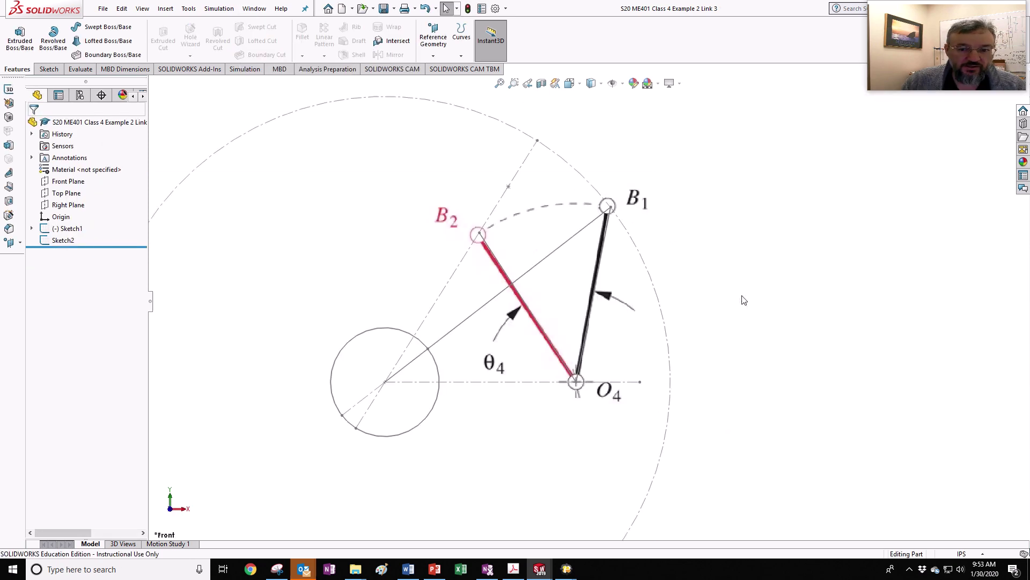
click(46, 177)
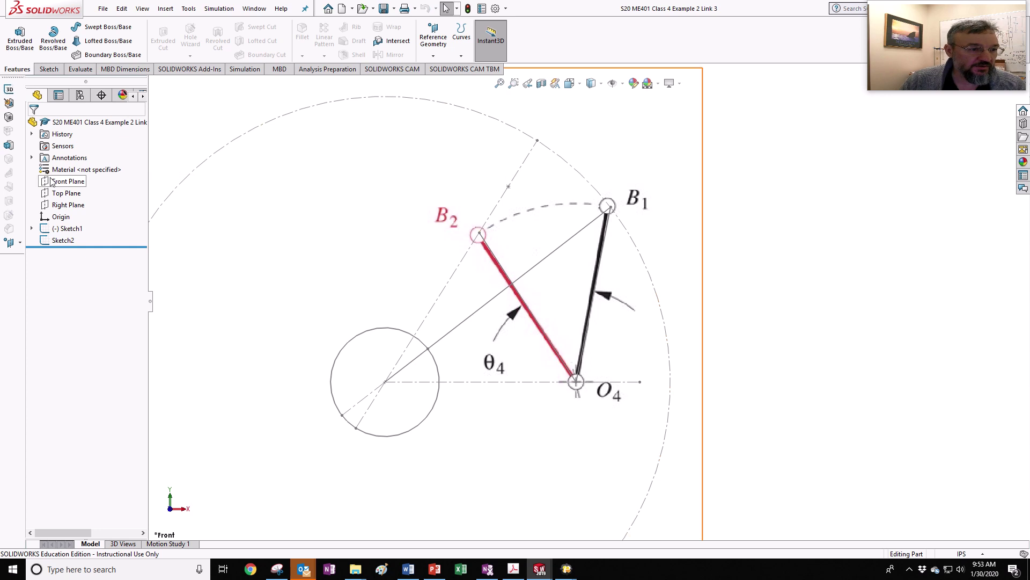
click(48, 70)
click(15, 37)
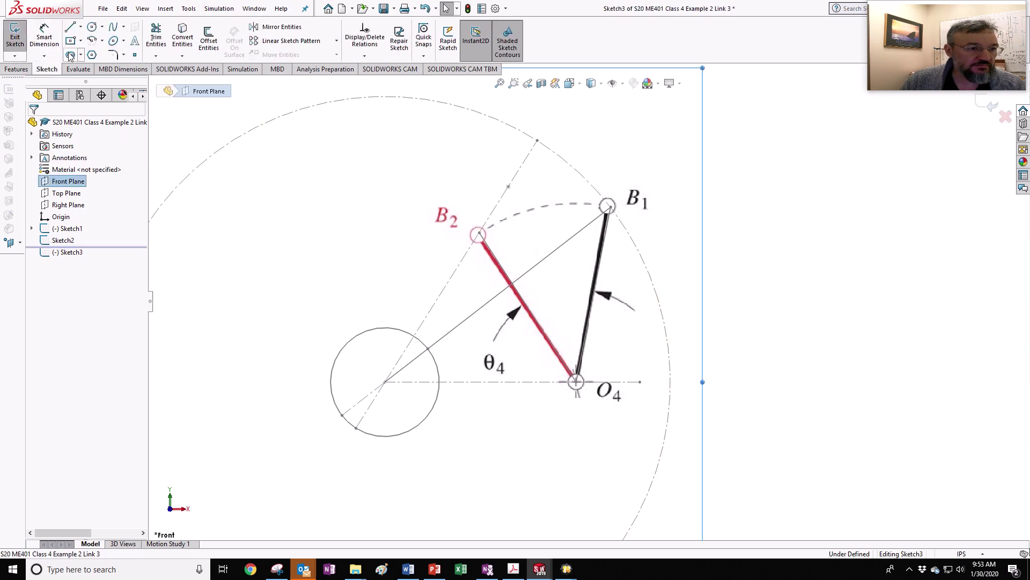
click(71, 55)
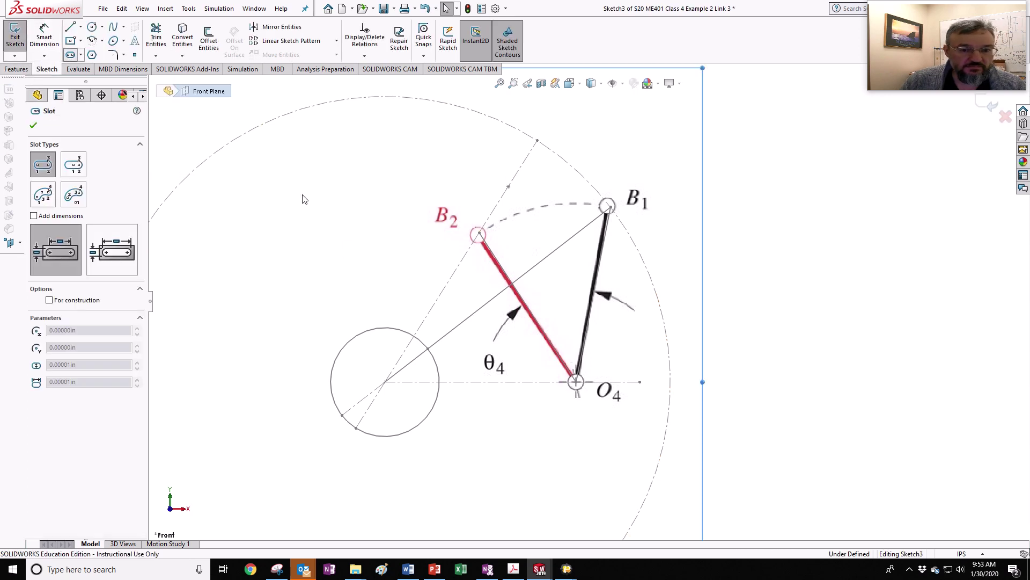
click(427, 349)
click(610, 207)
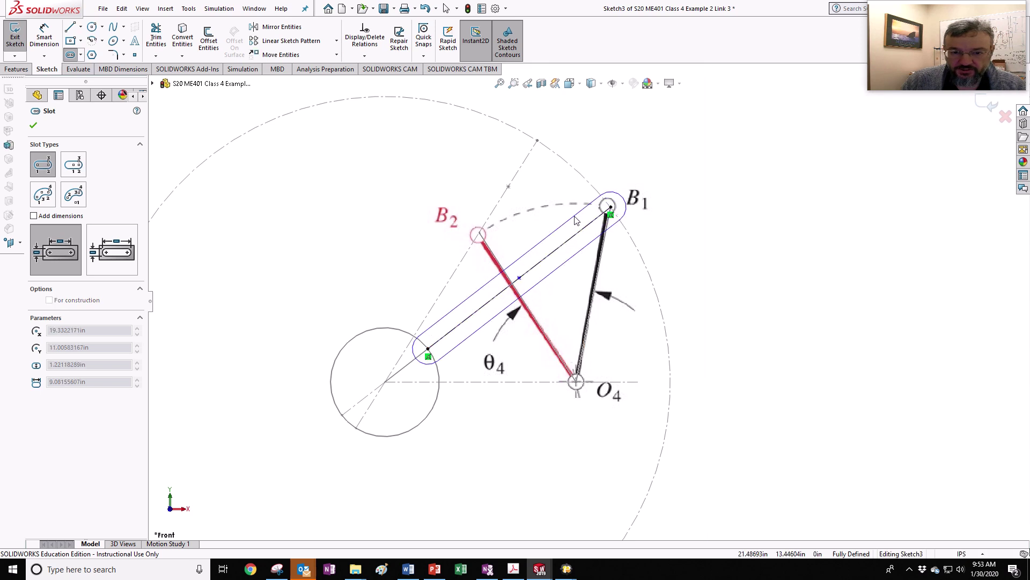
click(576, 226)
click(574, 226)
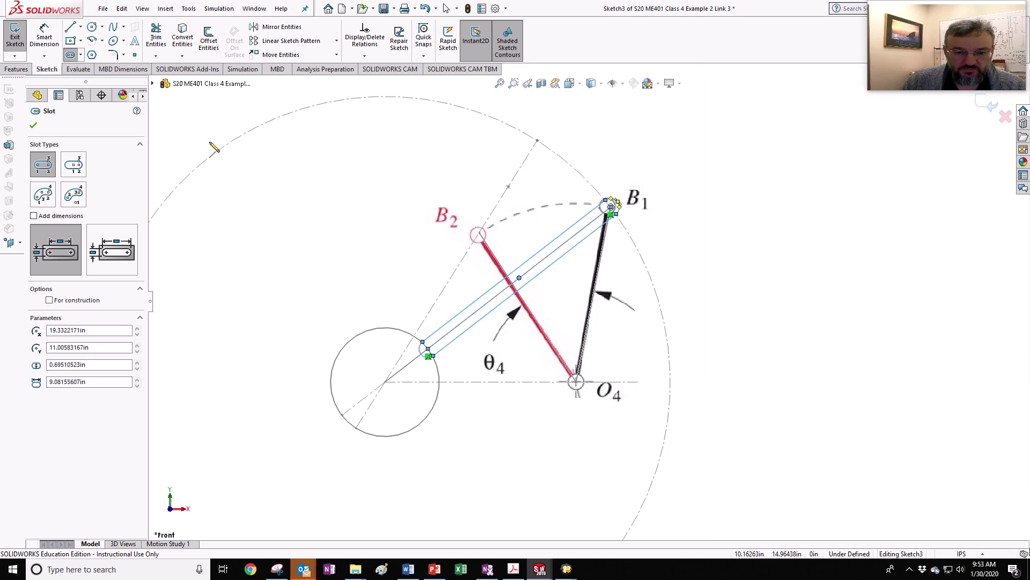
Add hole circles at the slot's lower end and at B1
click(92, 28)
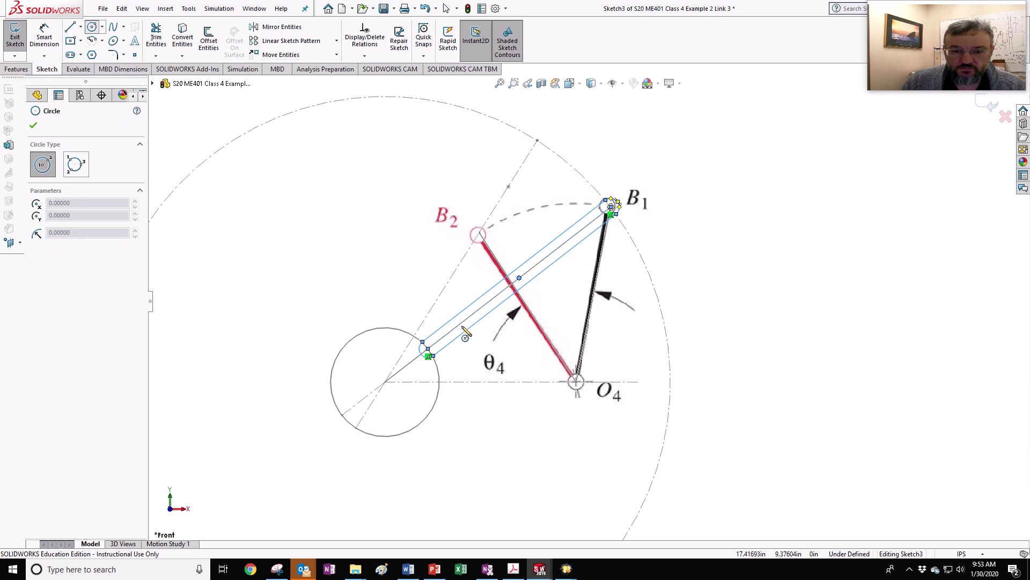
click(427, 349)
scroll(429, 349, down, 5)
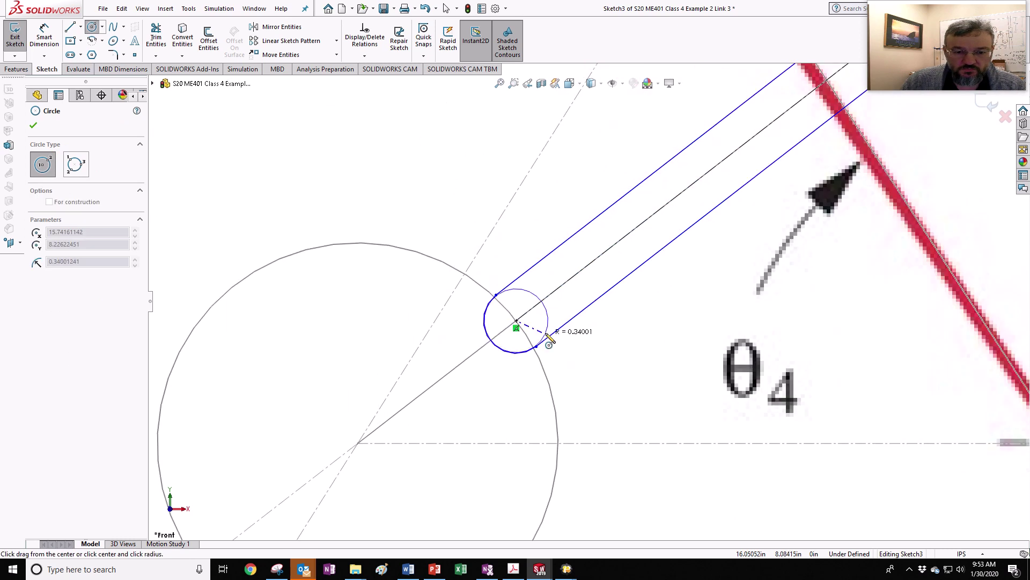
click(523, 307)
scroll(523, 307, up, 4)
scroll(743, 308, down, 7)
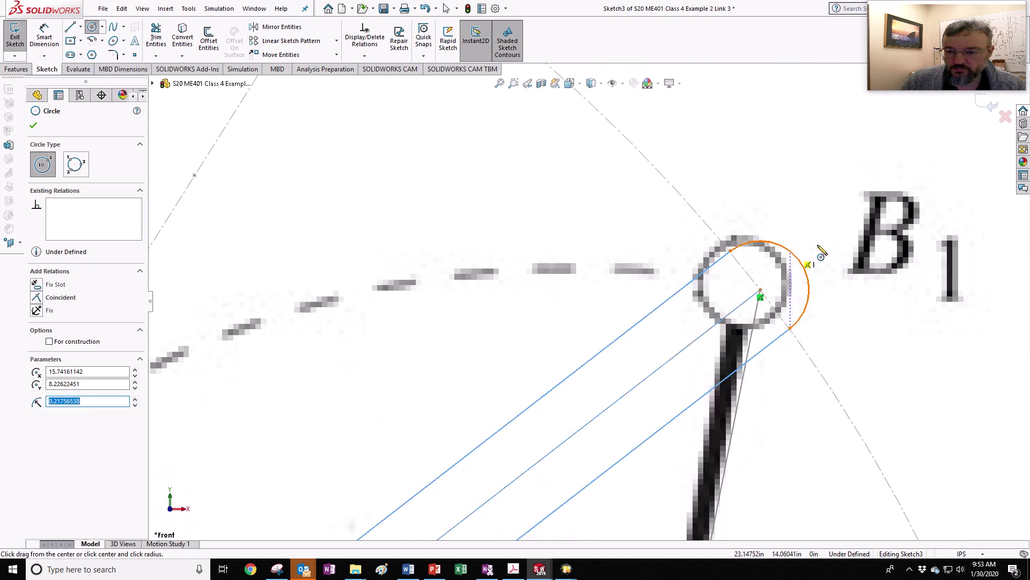
click(737, 301)
click(754, 319)
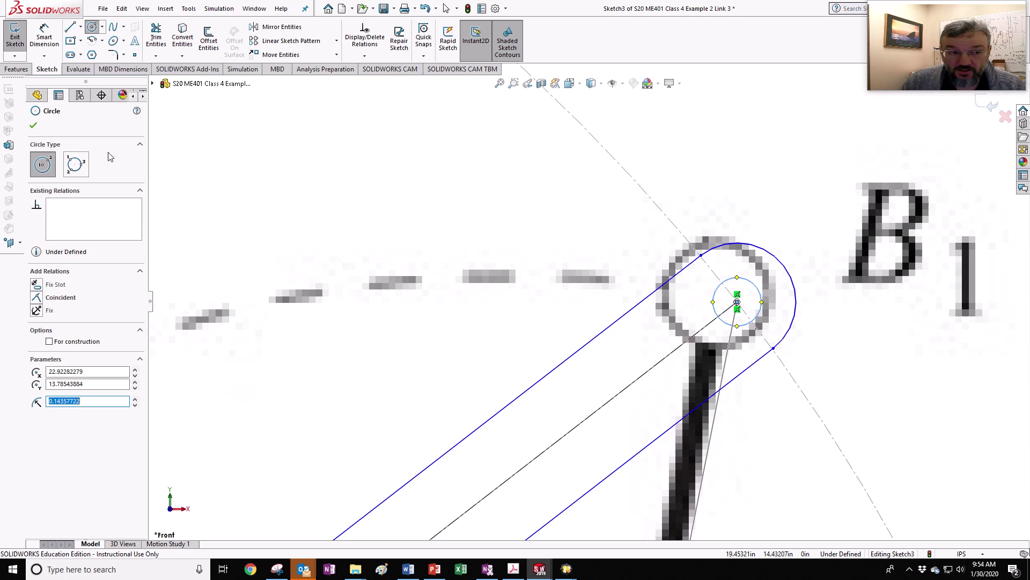
Dimension the slot width to 0.50 in
click(49, 43)
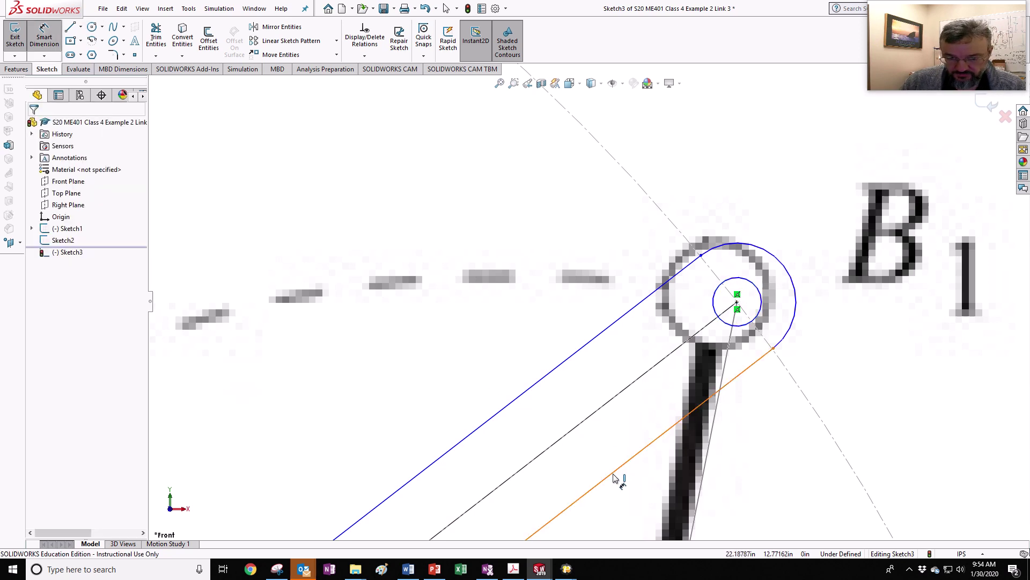
click(553, 369)
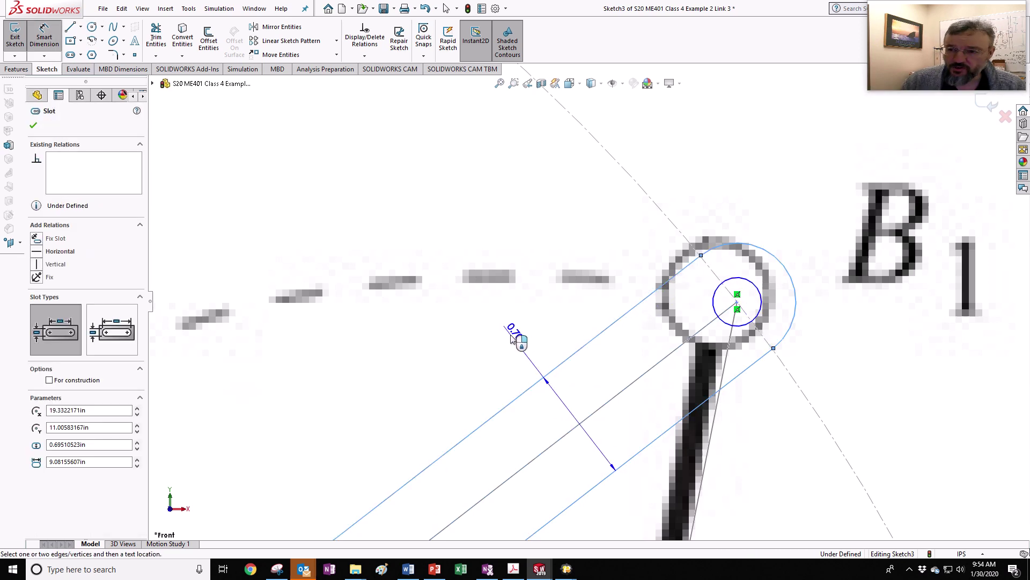
click(510, 335)
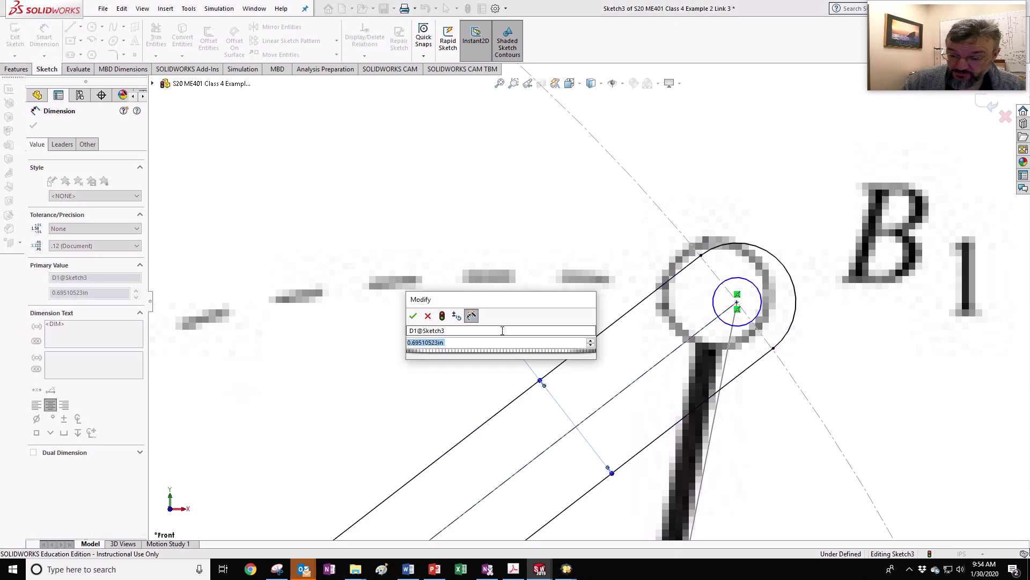
text(.5)
key(Return)
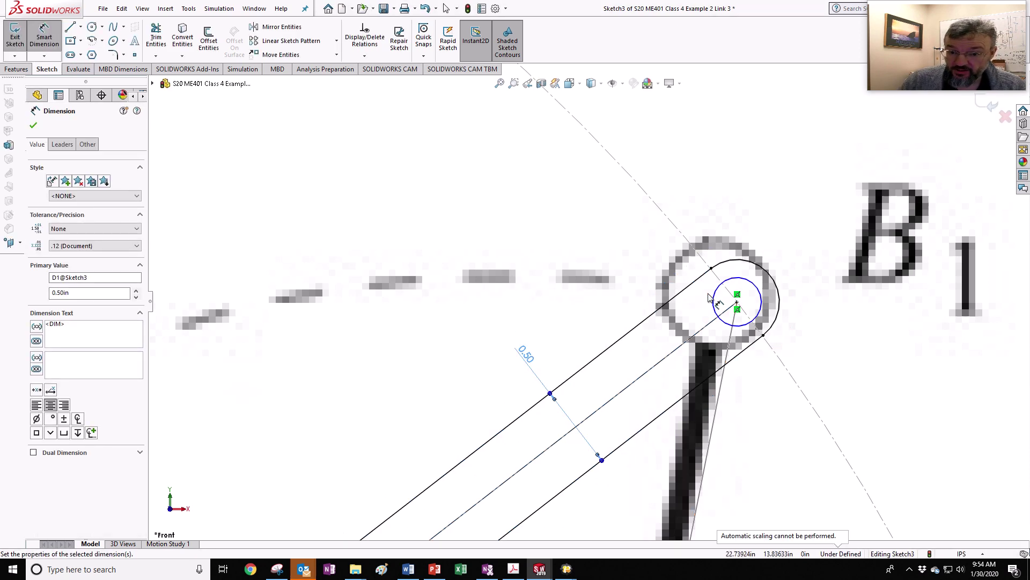
Set both hole diameters to 0.25 in and exit the finished Sketch3
click(716, 304)
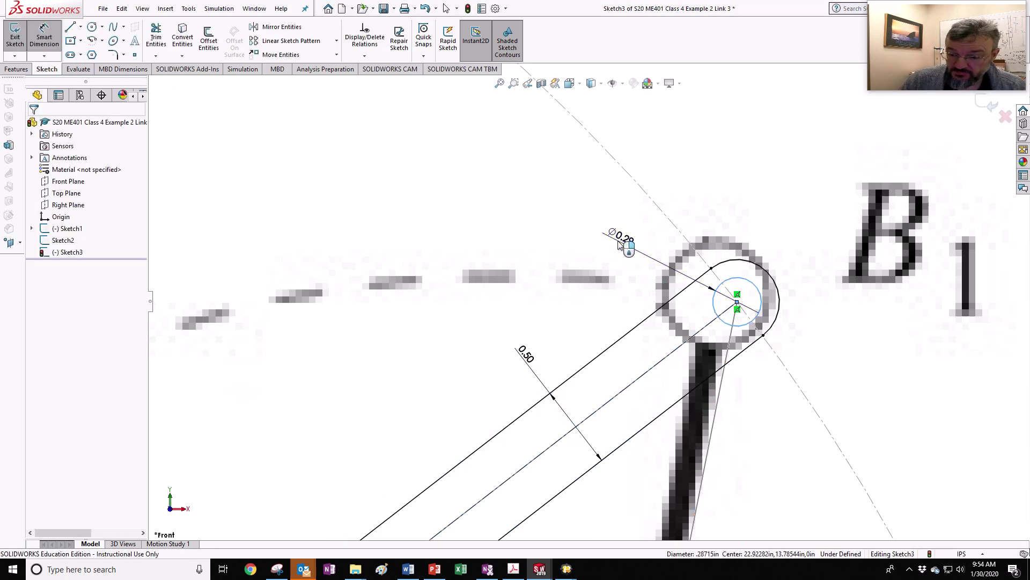
click(620, 245)
text(.25)
key(Return)
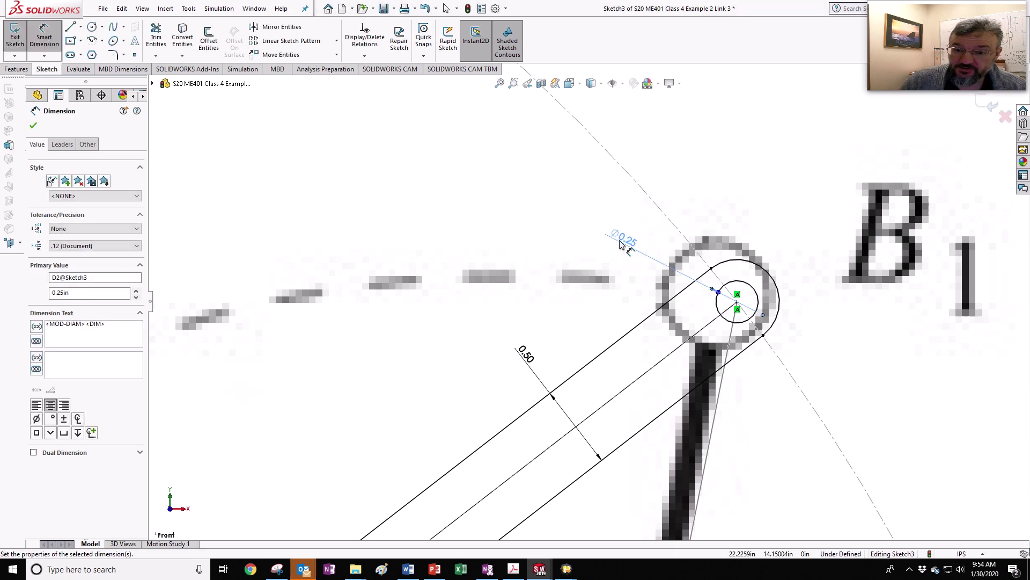
scroll(620, 244, up, 5)
scroll(593, 368, down, 6)
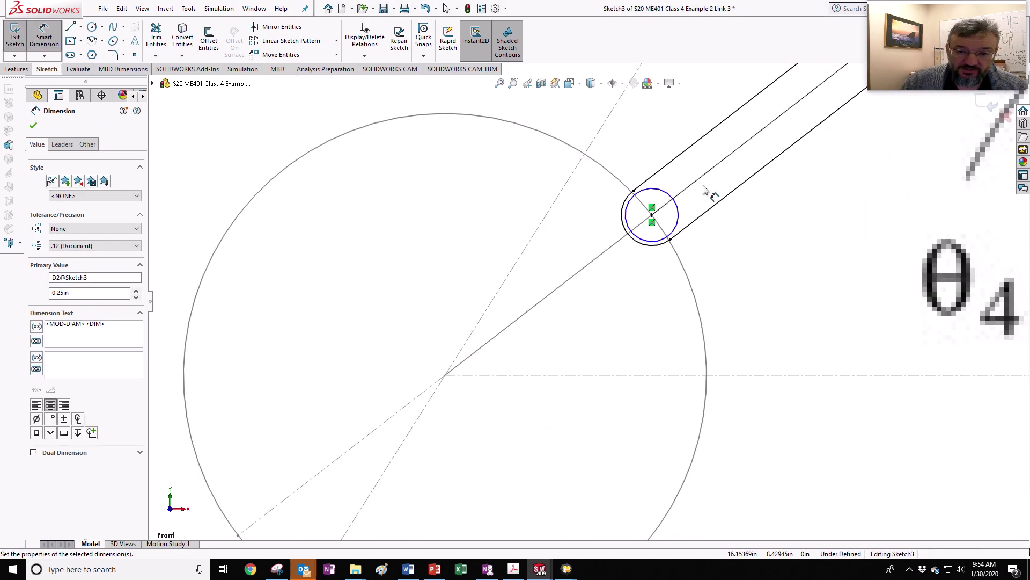
scroll(704, 190, down, 3)
click(621, 276)
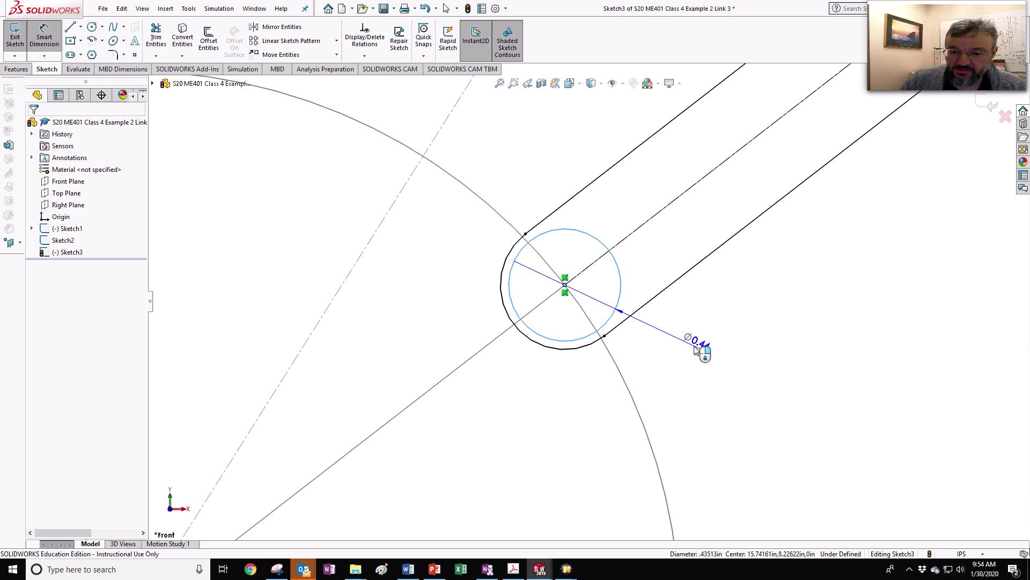
click(699, 348)
key(Return)
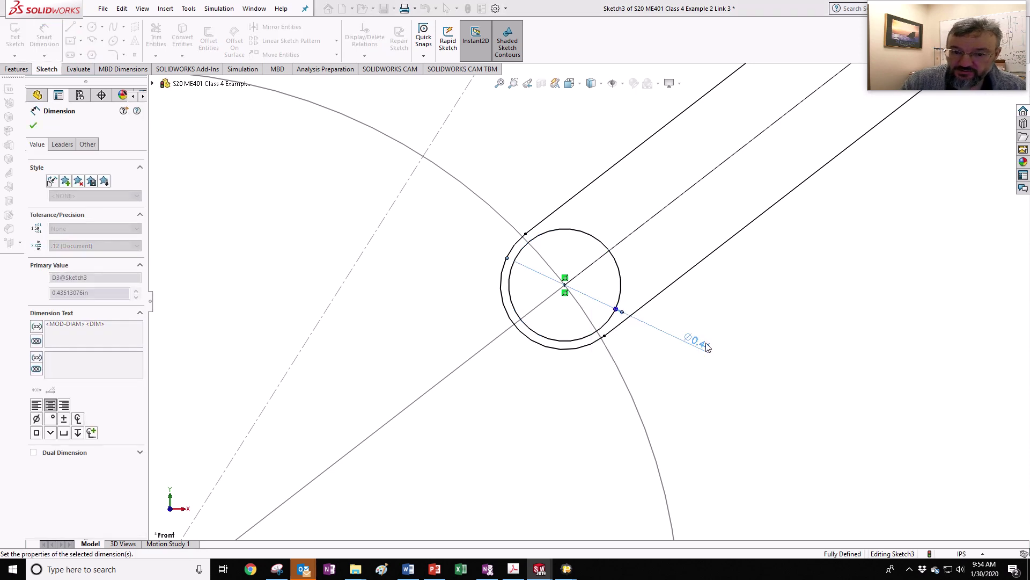
key(f)
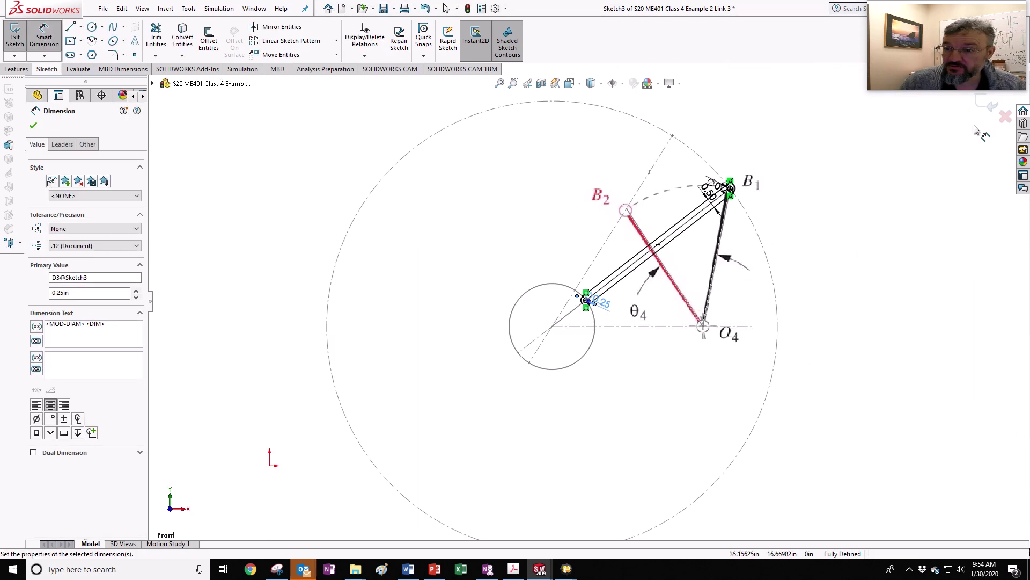
click(992, 107)
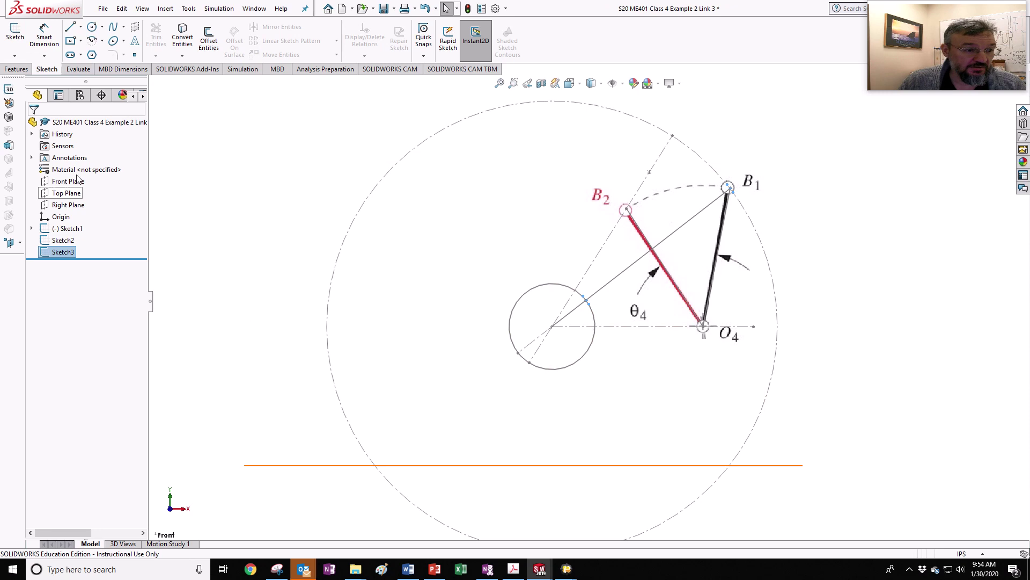
Extrude the Link 3 slot sketch at the default 0.10 in Blind depth
click(17, 69)
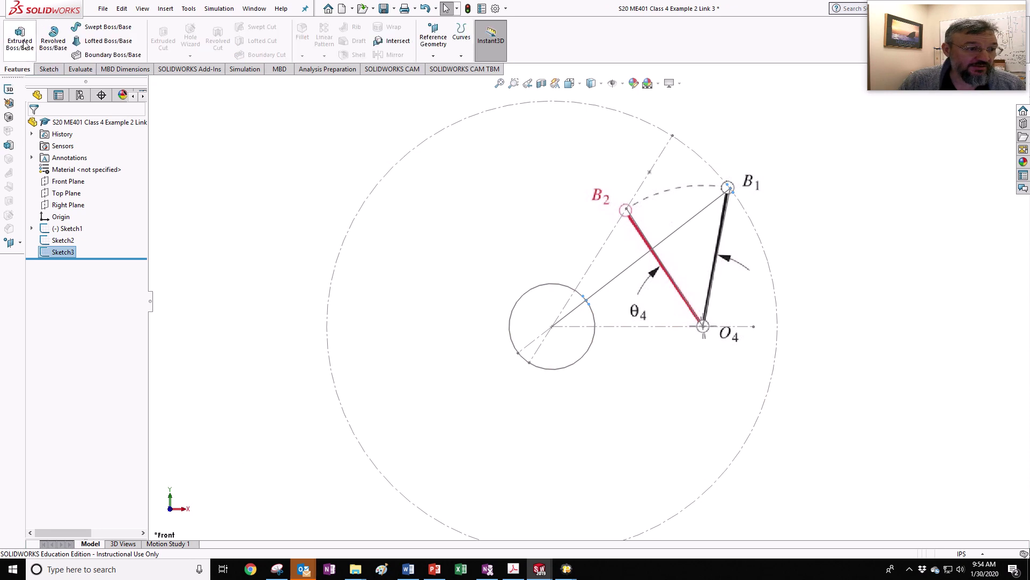
click(20, 38)
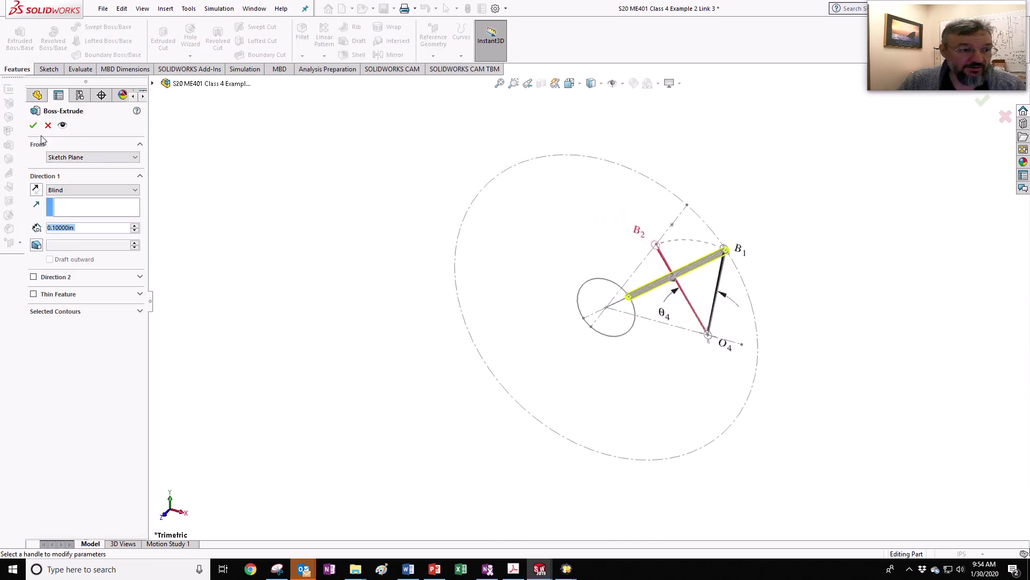
click(32, 125)
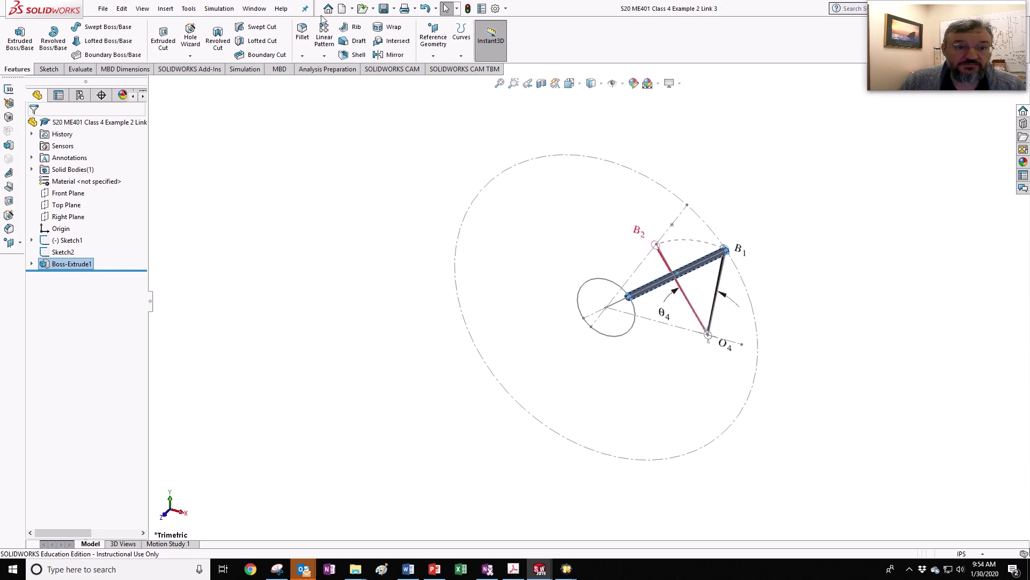
click(255, 8)
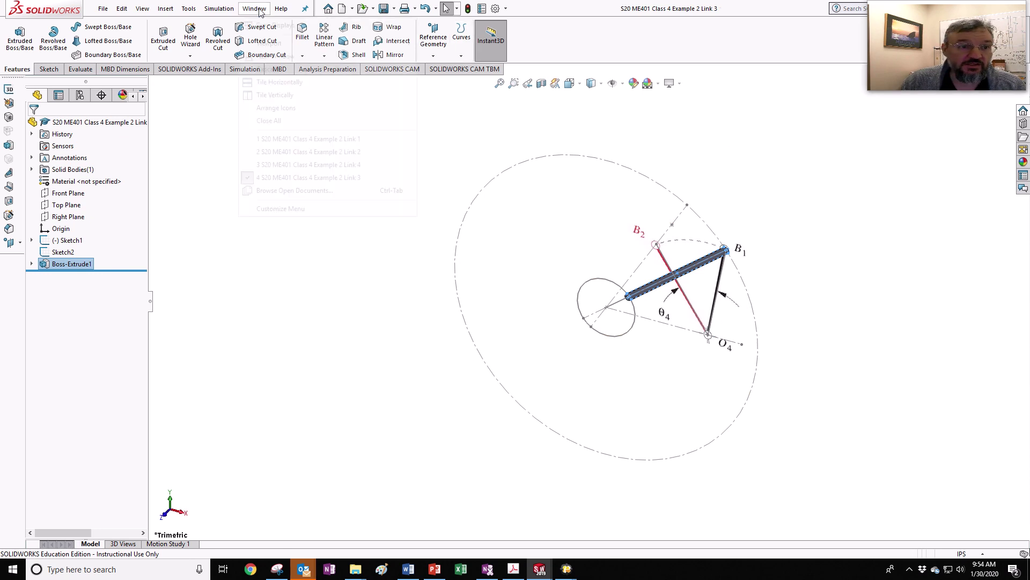
In the Link 4 part, sketch a Front Plane straight slot from O4 to B1
click(304, 164)
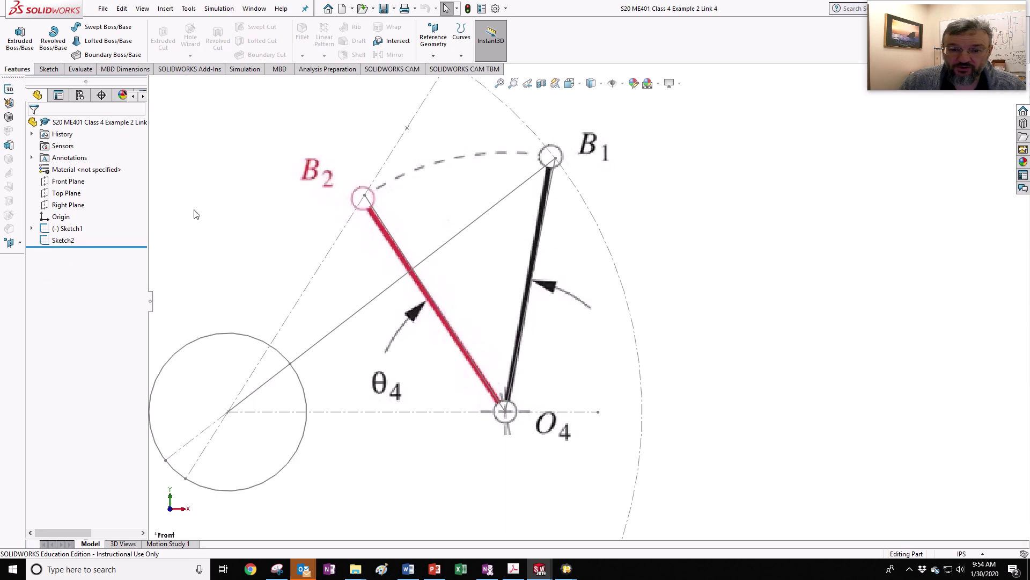
click(48, 70)
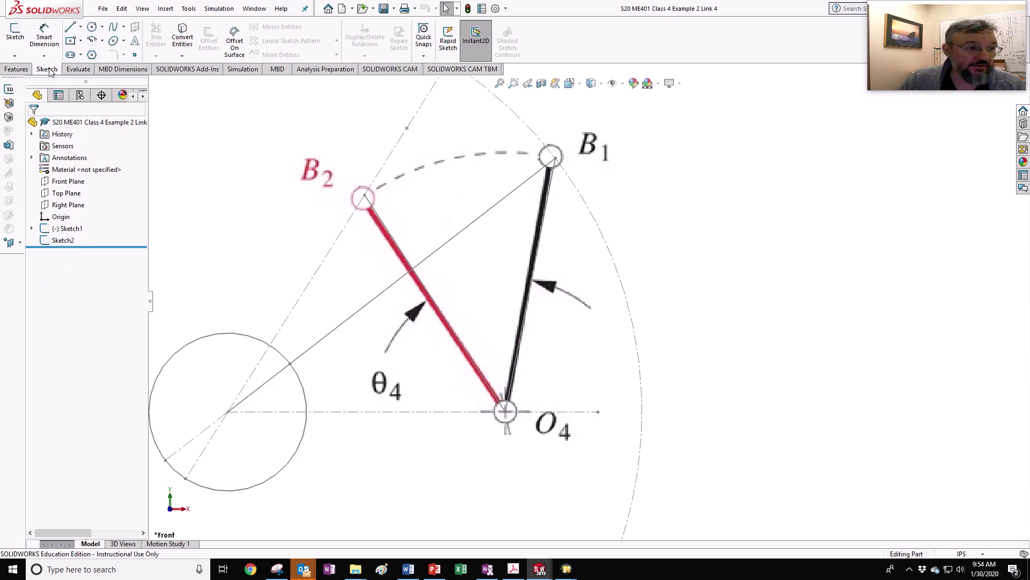
click(15, 34)
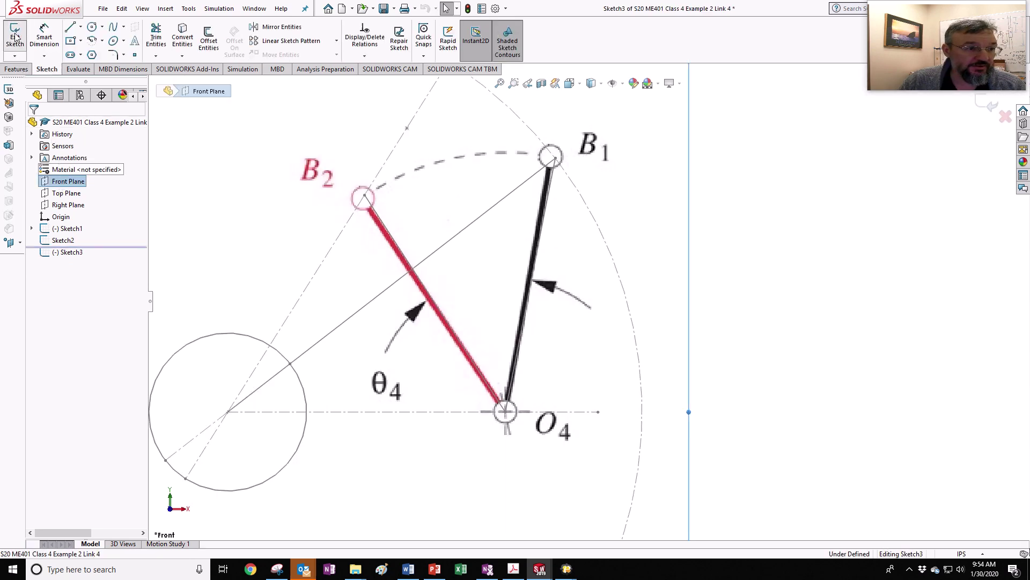
click(70, 54)
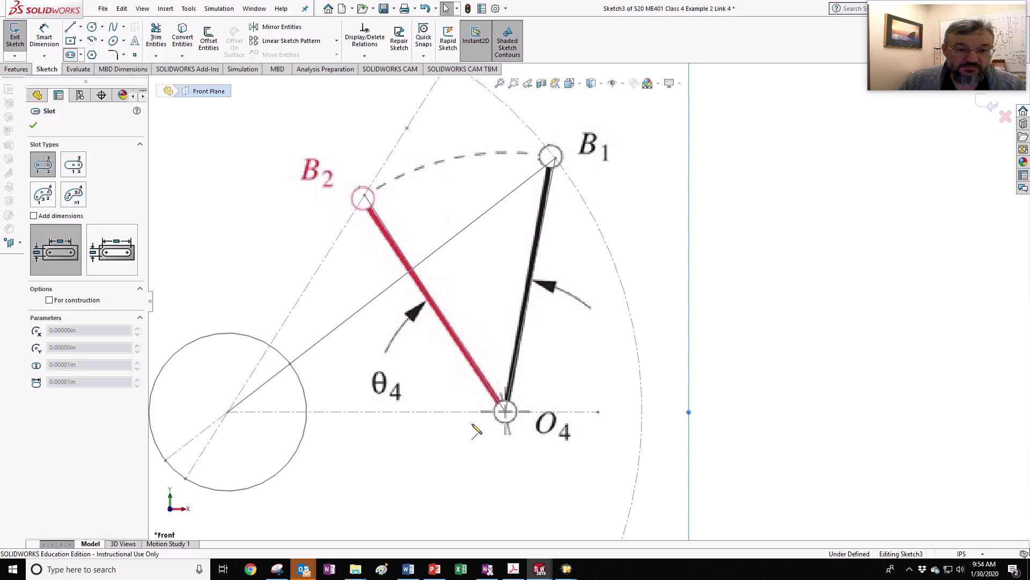
click(505, 412)
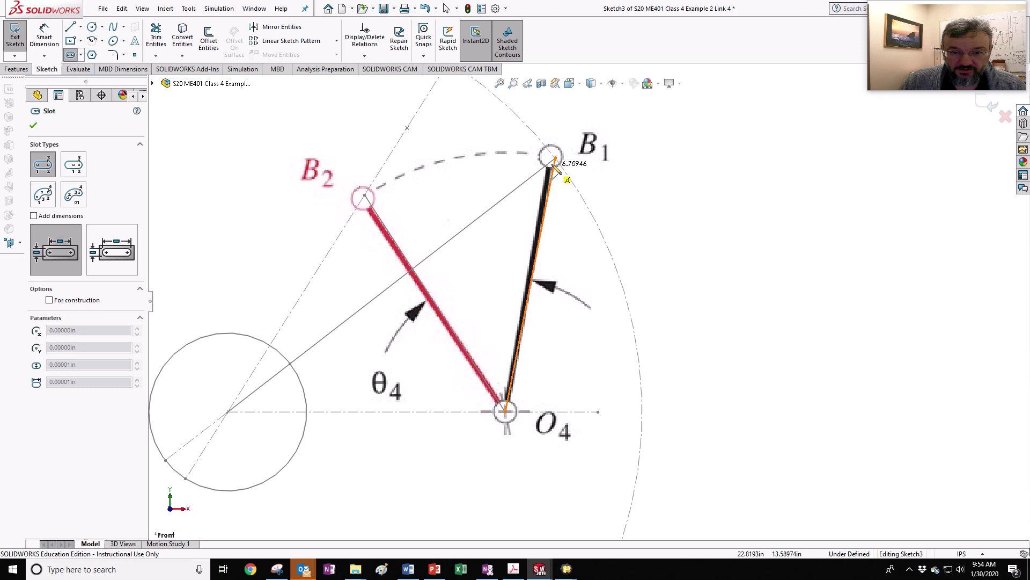
click(554, 158)
click(574, 156)
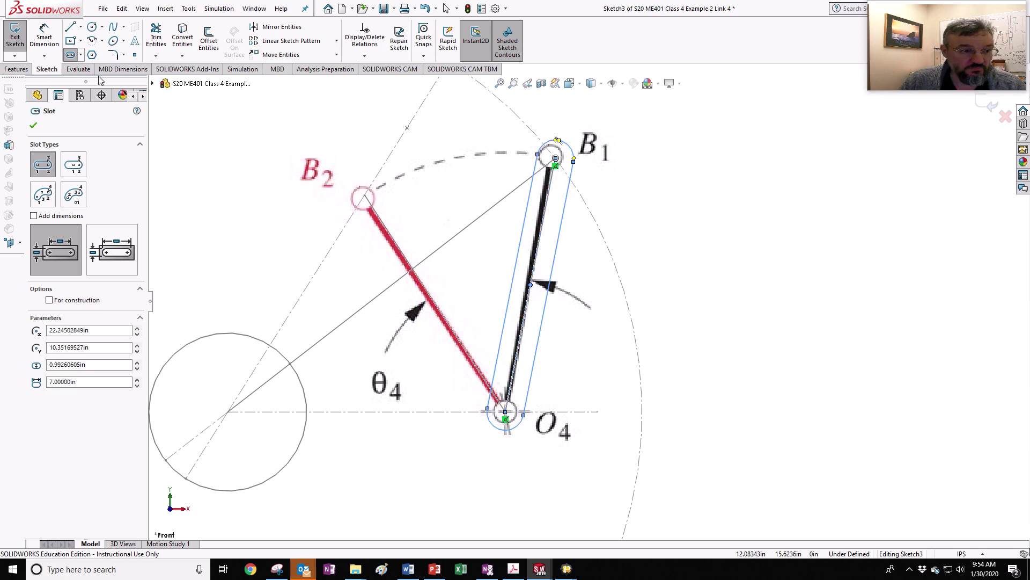
Dimension the slot width to 0.5
click(45, 41)
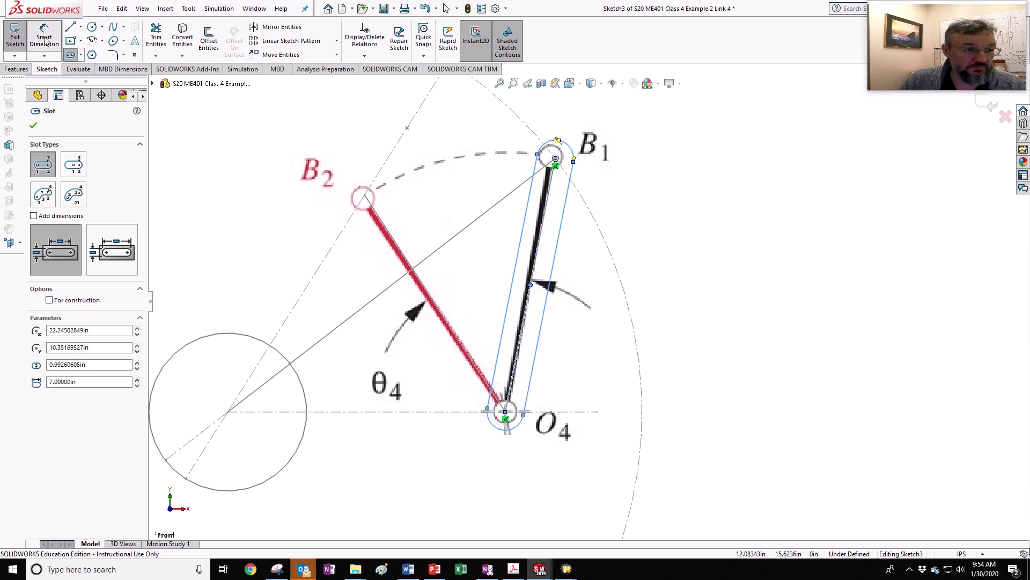
click(518, 264)
click(552, 272)
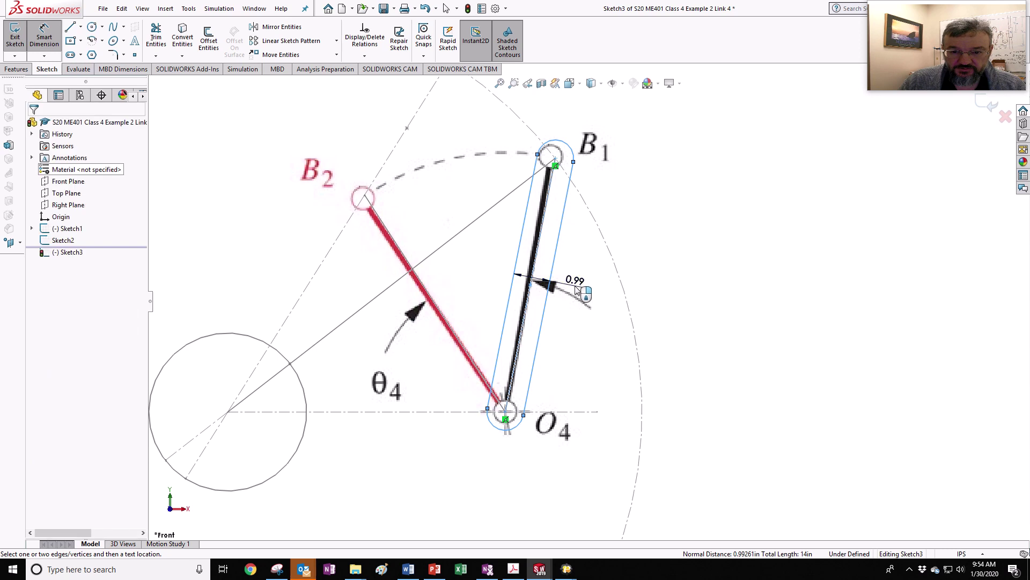
click(577, 290)
text(0.5)
key(Return)
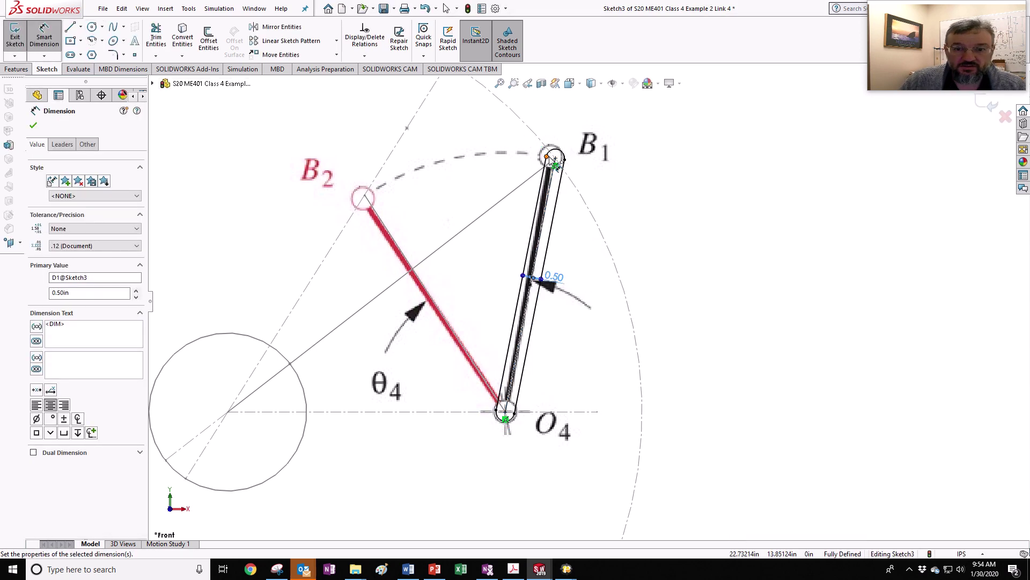
click(564, 160)
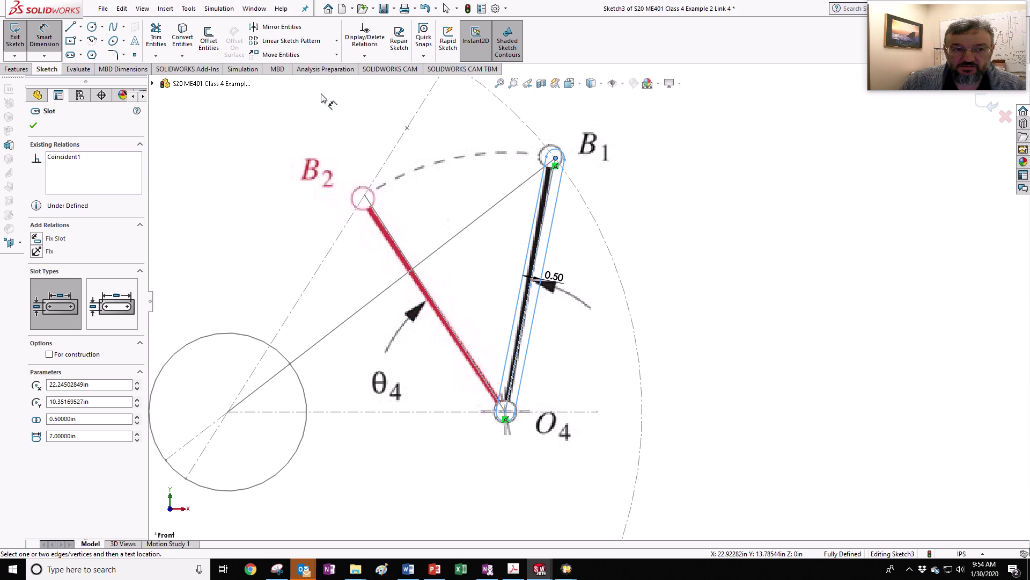
Draw circles centred on pins B1 and O4
click(92, 27)
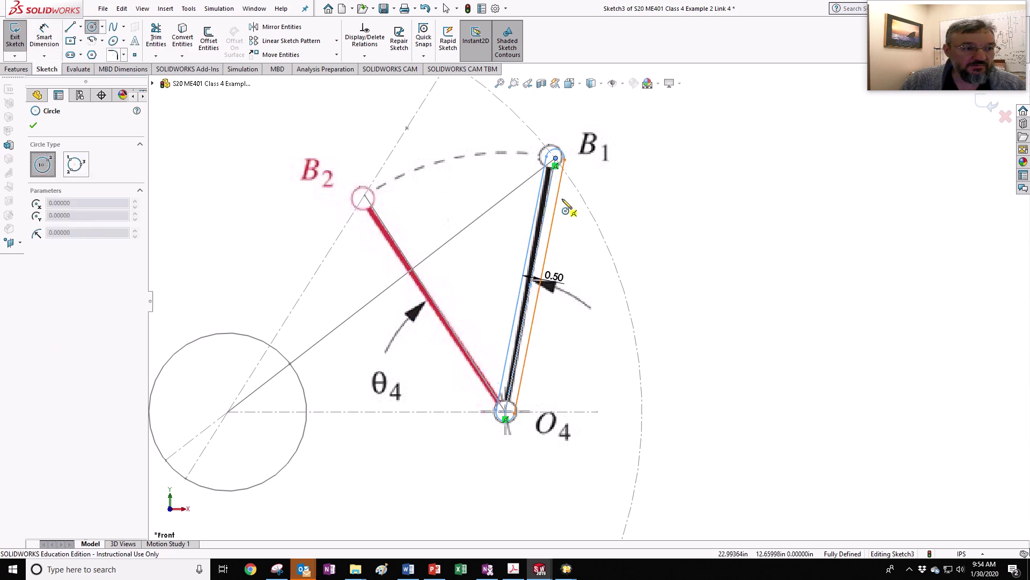
click(555, 159)
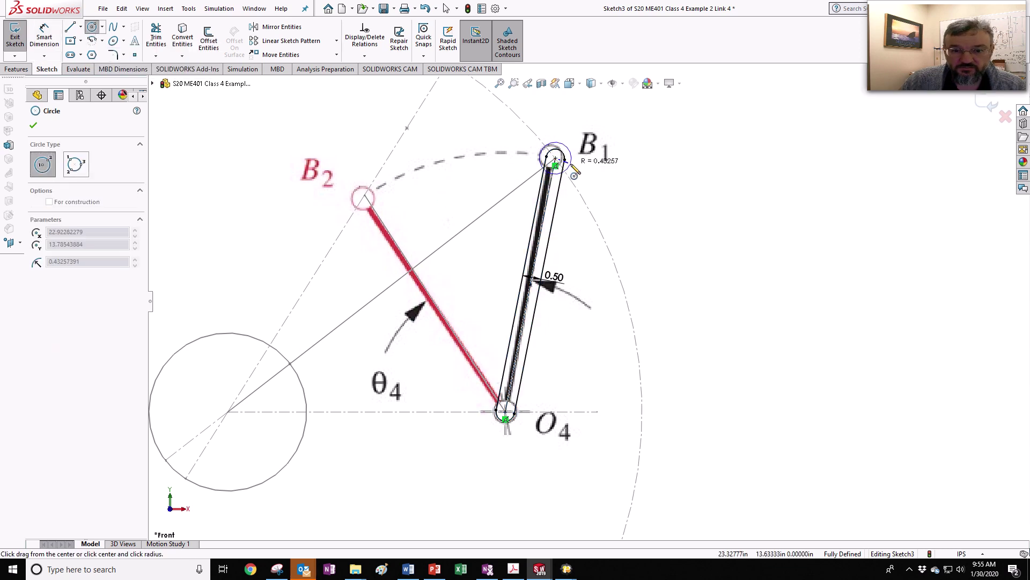
click(571, 167)
click(505, 411)
click(523, 421)
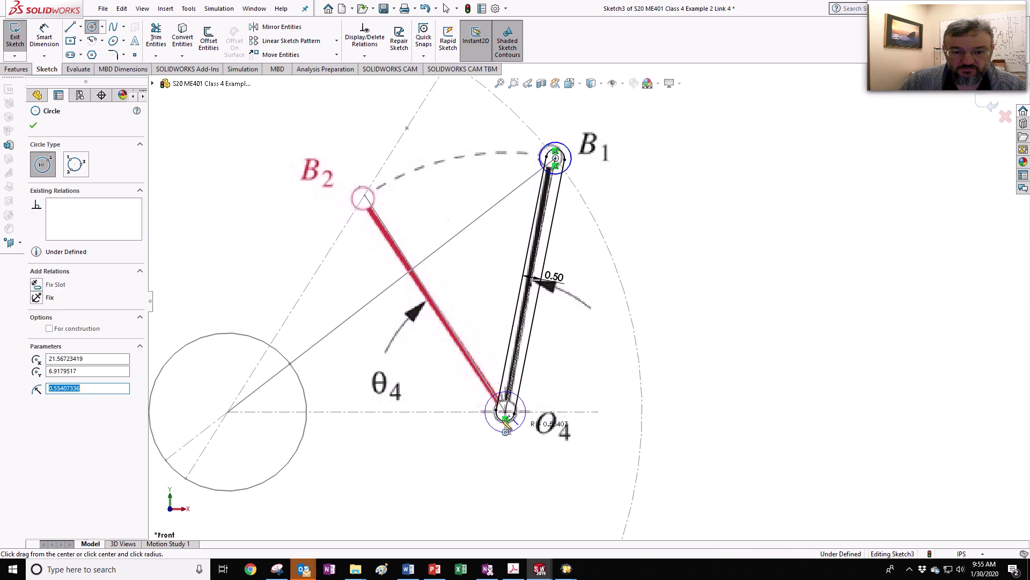
Set both circle diameters to 0.25 and exit the sketch
click(44, 38)
click(570, 166)
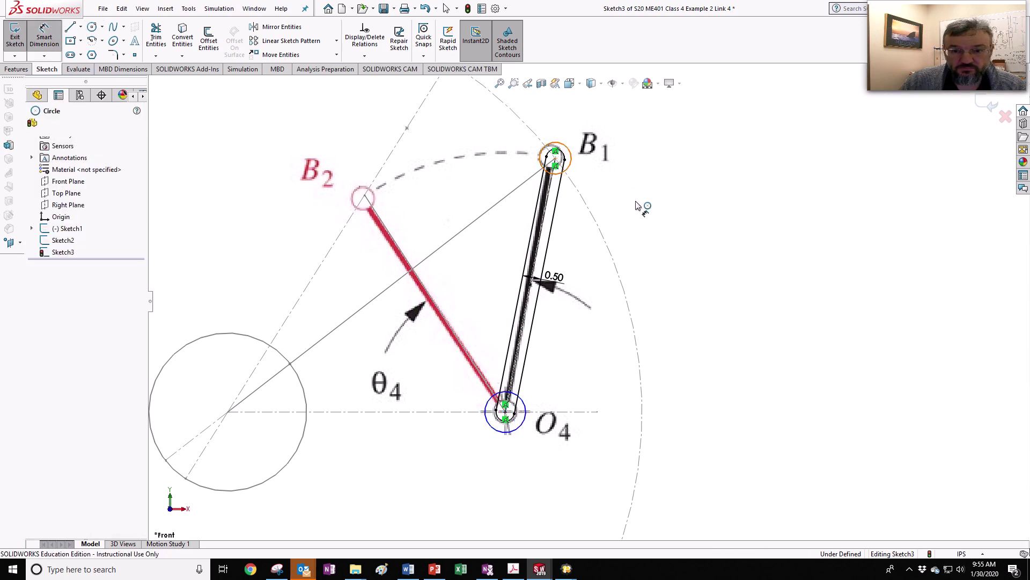
click(638, 204)
text(0.25)
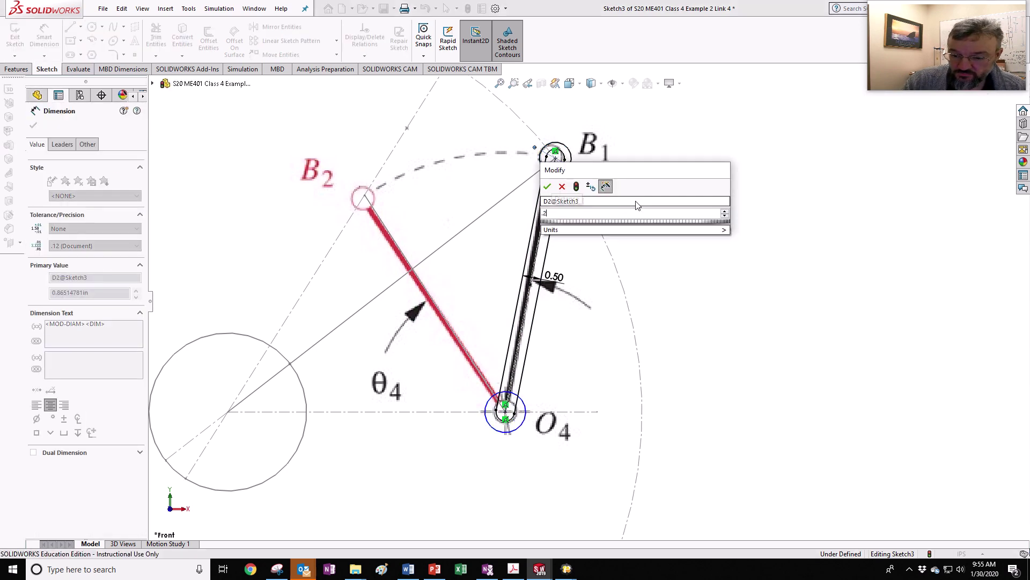
key(Return)
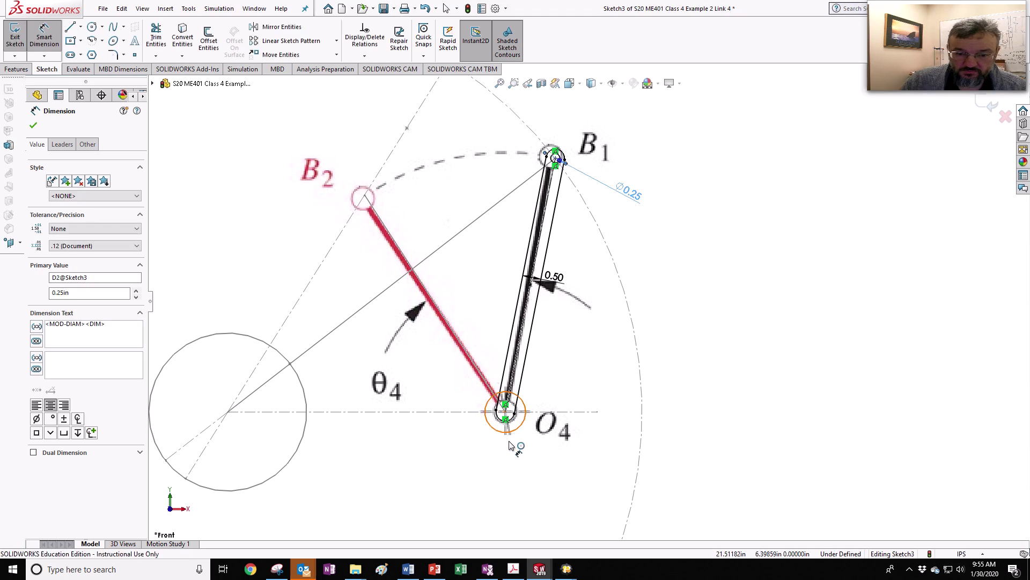
click(505, 433)
click(526, 457)
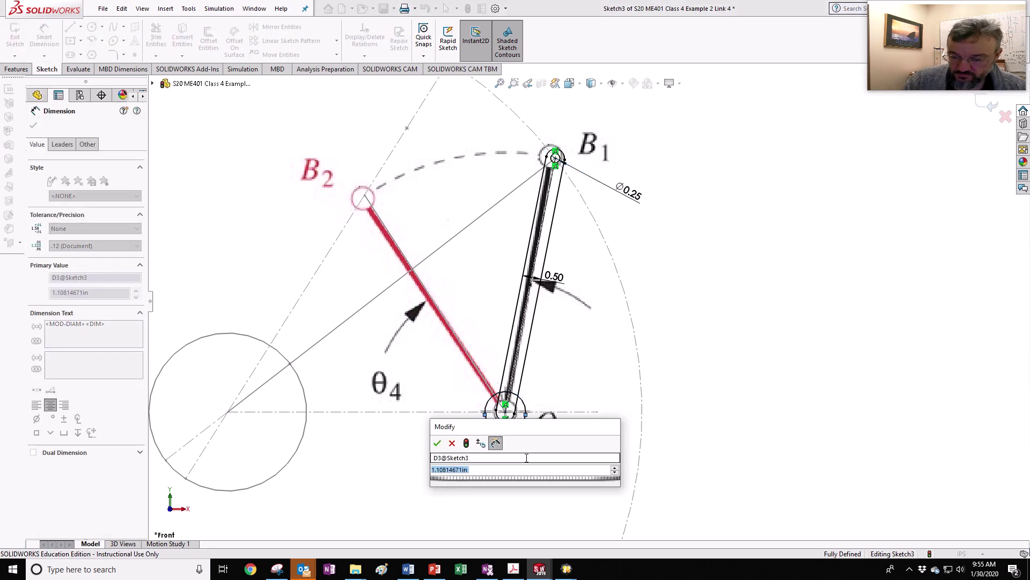
text(0.25)
key(Return)
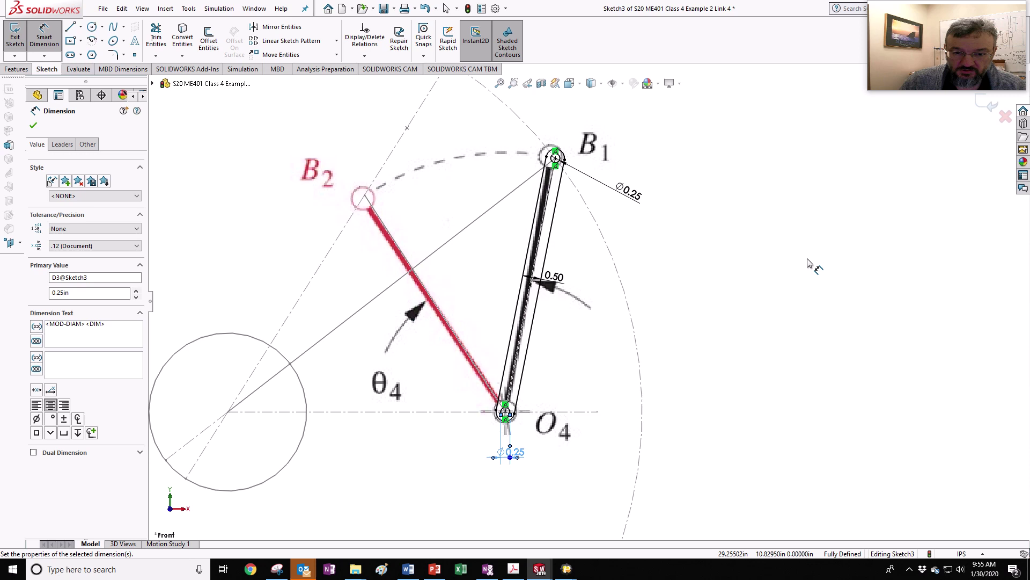
click(986, 107)
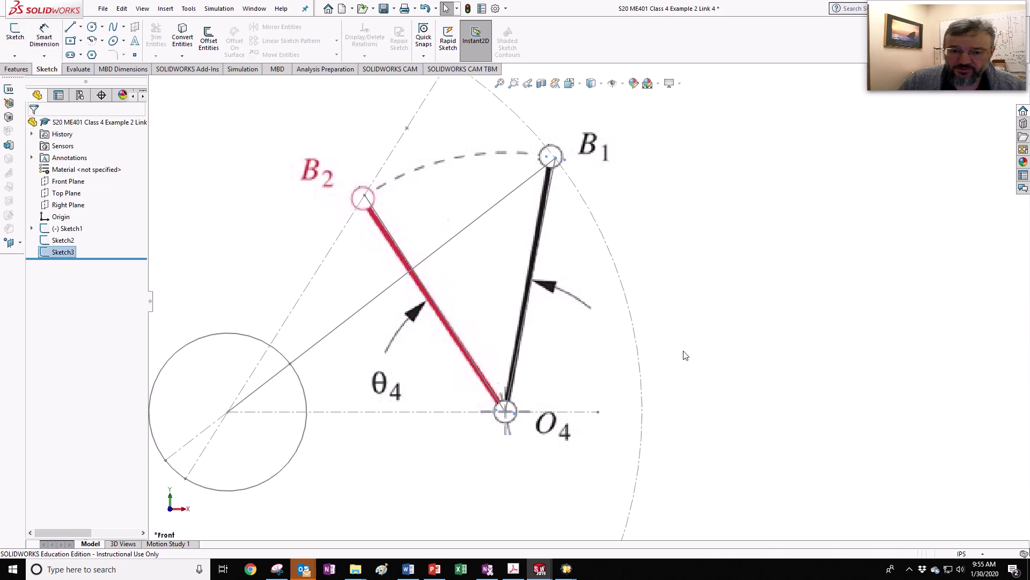
Extrude the Link 4 sketch into a solid and hide Sketch1 and Sketch2
click(16, 69)
click(20, 44)
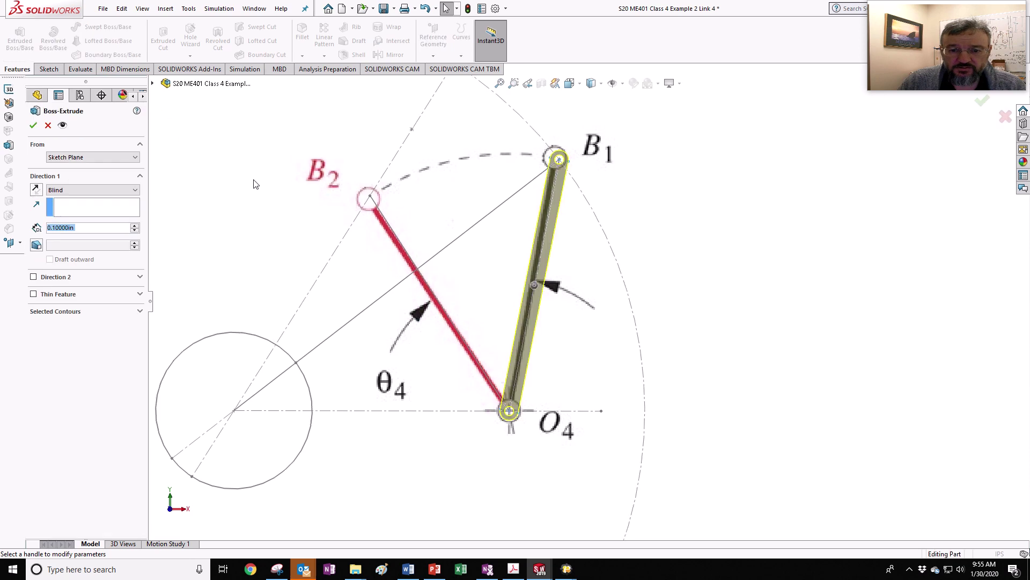
click(32, 126)
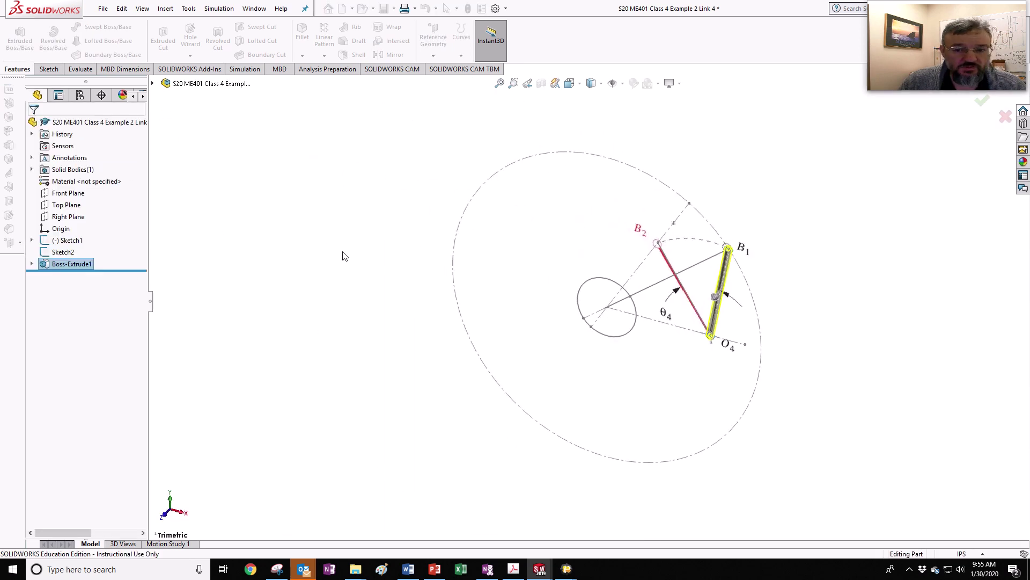
click(42, 240)
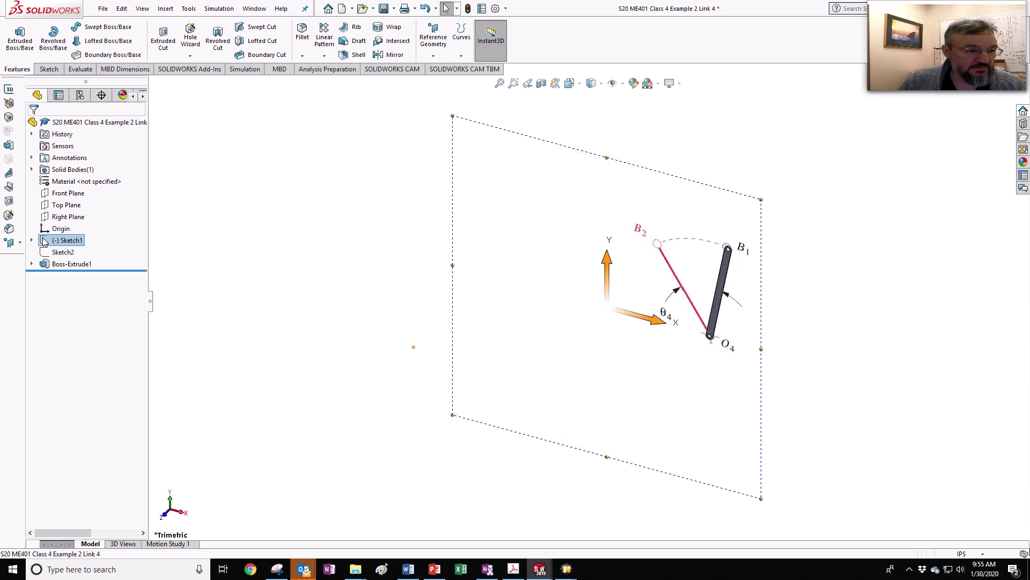
click(241, 243)
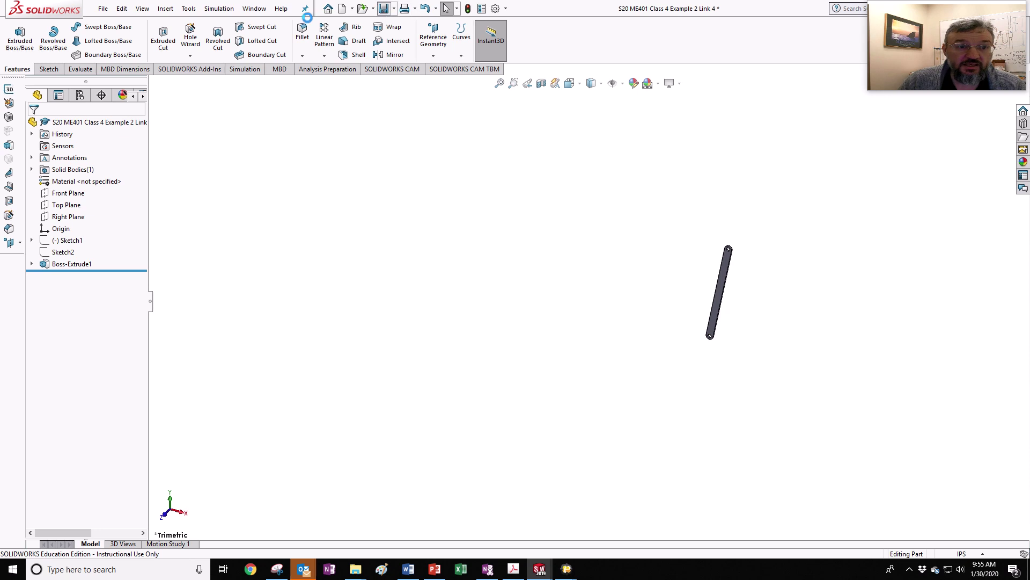
Switch to the Link 3 part and hide its Sketch2 and Sketch1
click(266, 11)
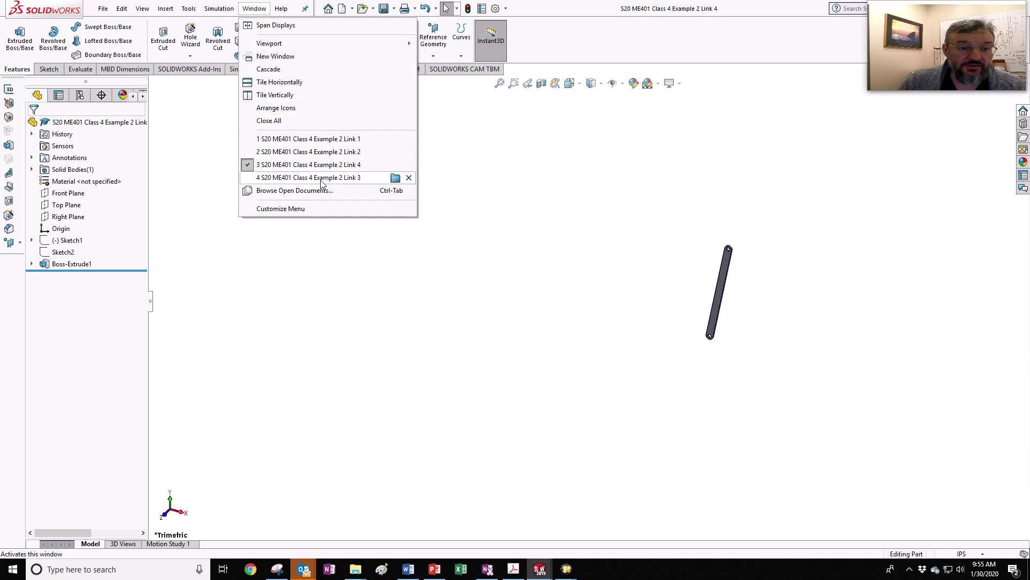
click(395, 177)
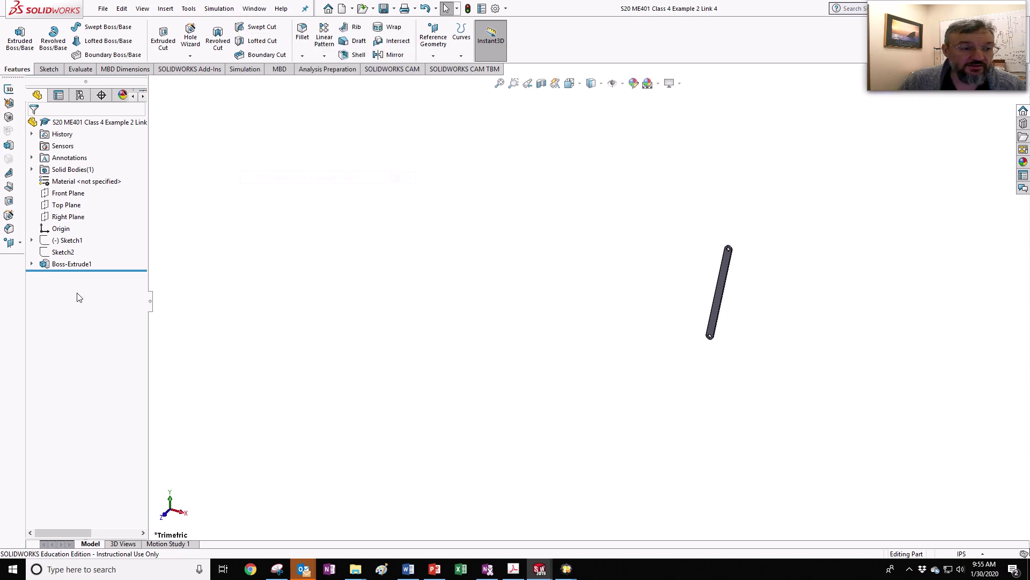
click(49, 252)
click(47, 241)
click(67, 240)
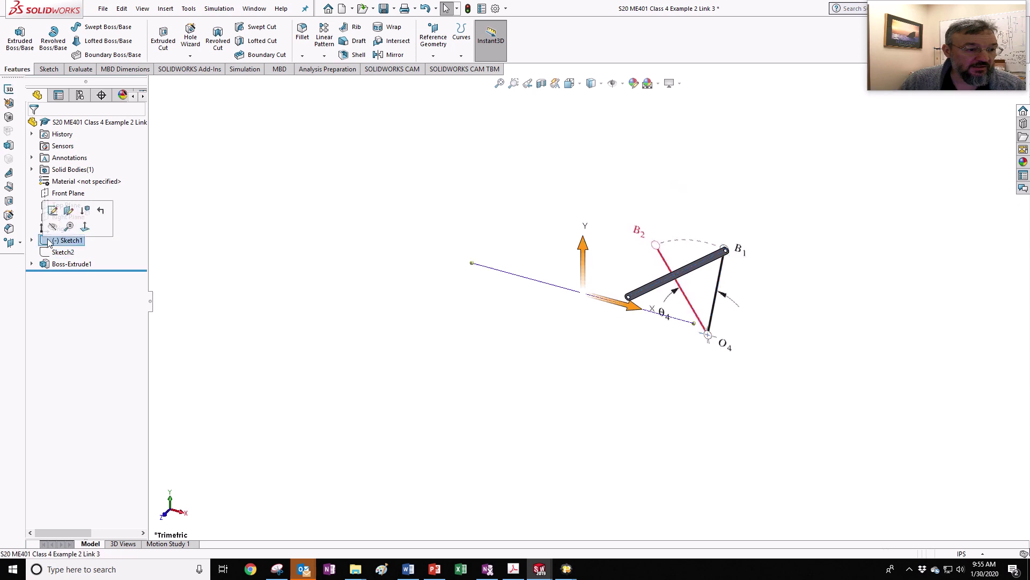
click(84, 226)
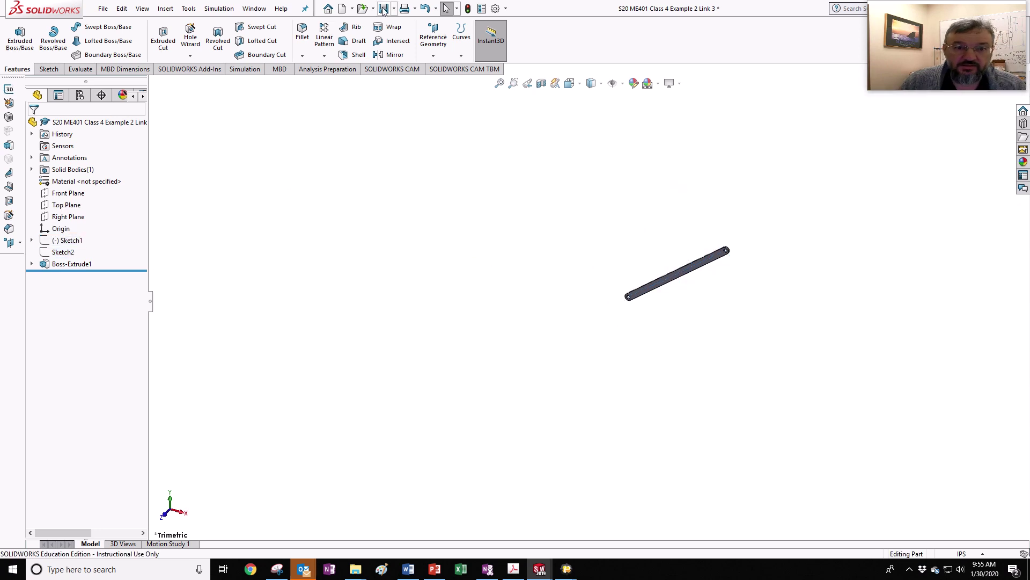
Switch to the Link 2 part and hide its Sketch2 and Sketch1
click(254, 9)
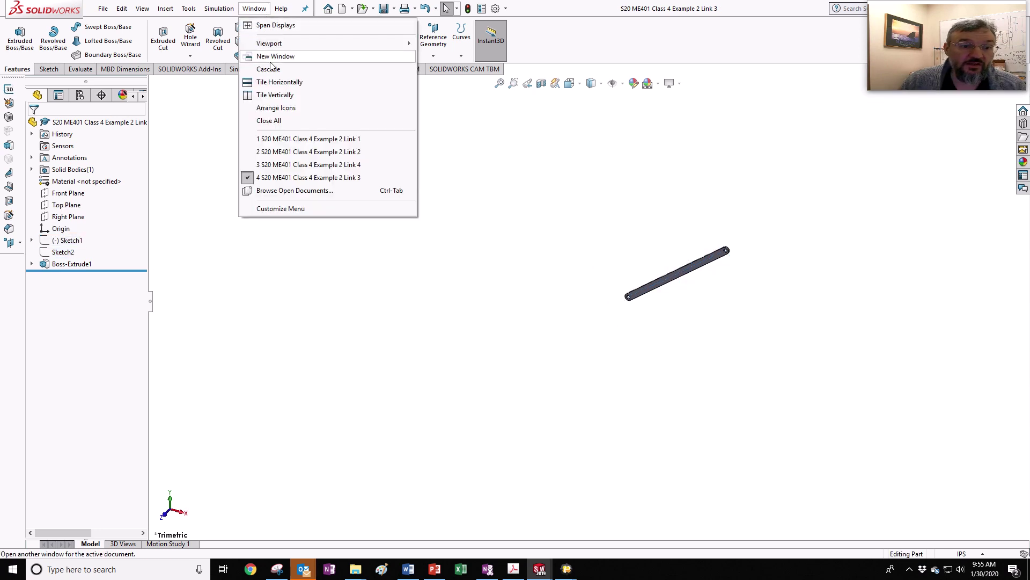
click(309, 152)
click(47, 252)
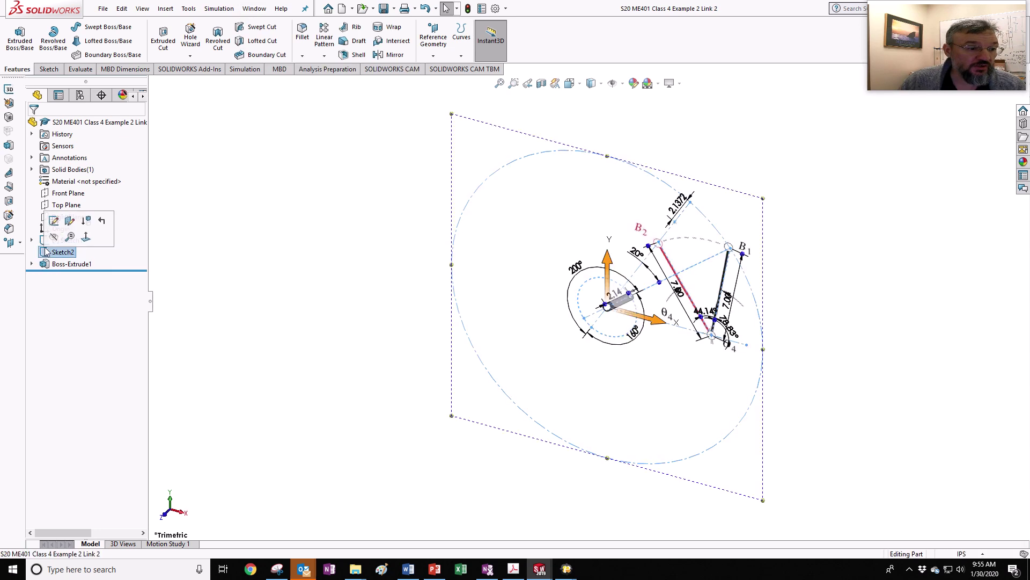
click(53, 236)
click(68, 240)
click(53, 225)
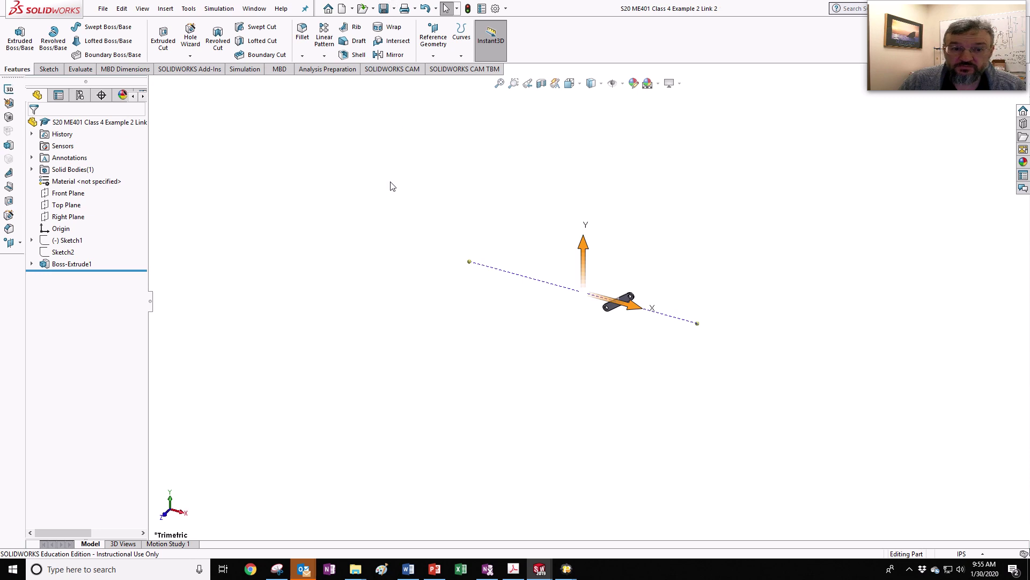
Switch to the Link 1 part and hide its Sketch2
click(248, 10)
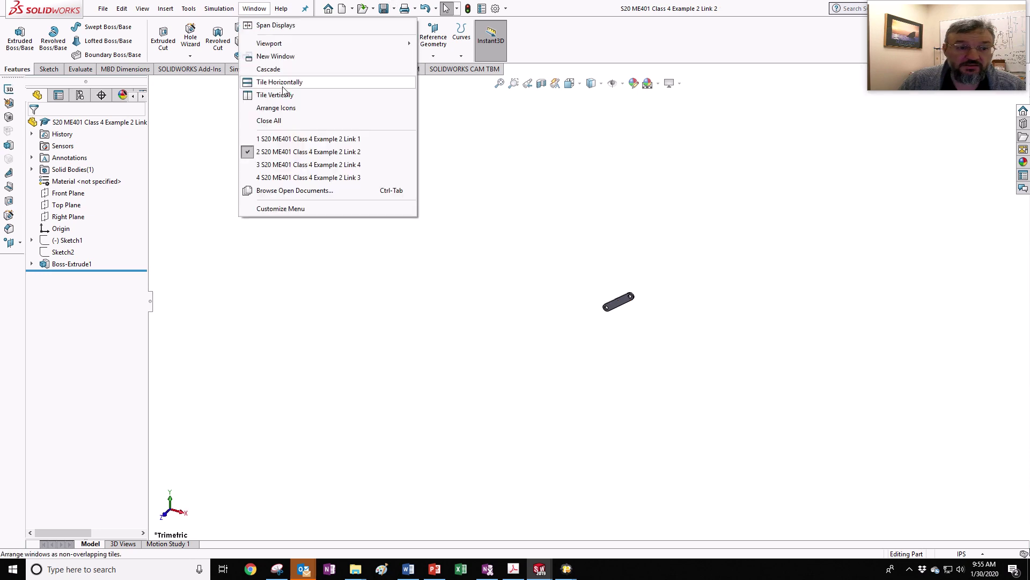
click(299, 141)
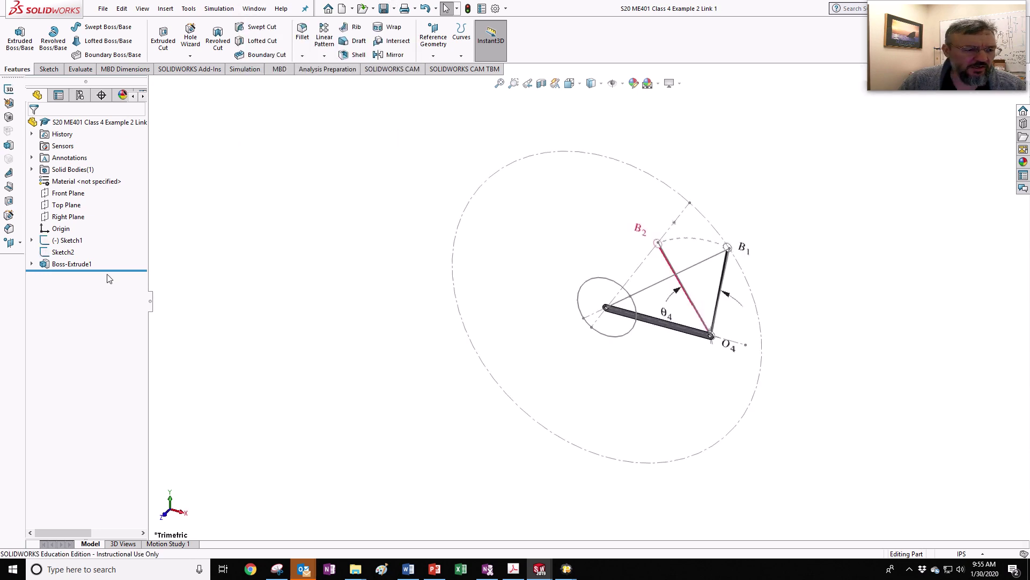
click(61, 251)
click(56, 237)
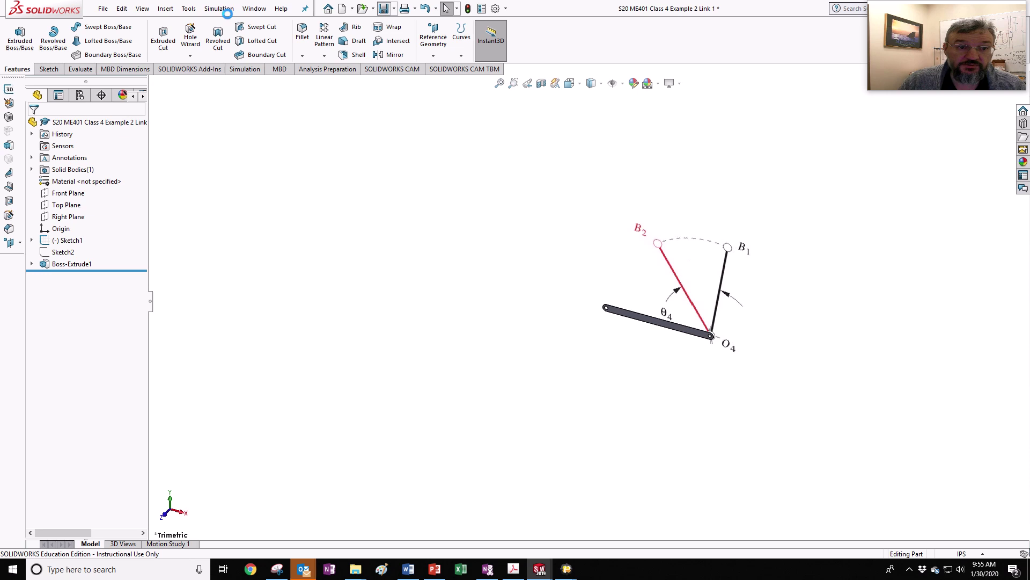
Create a new assembly document
click(103, 9)
click(115, 24)
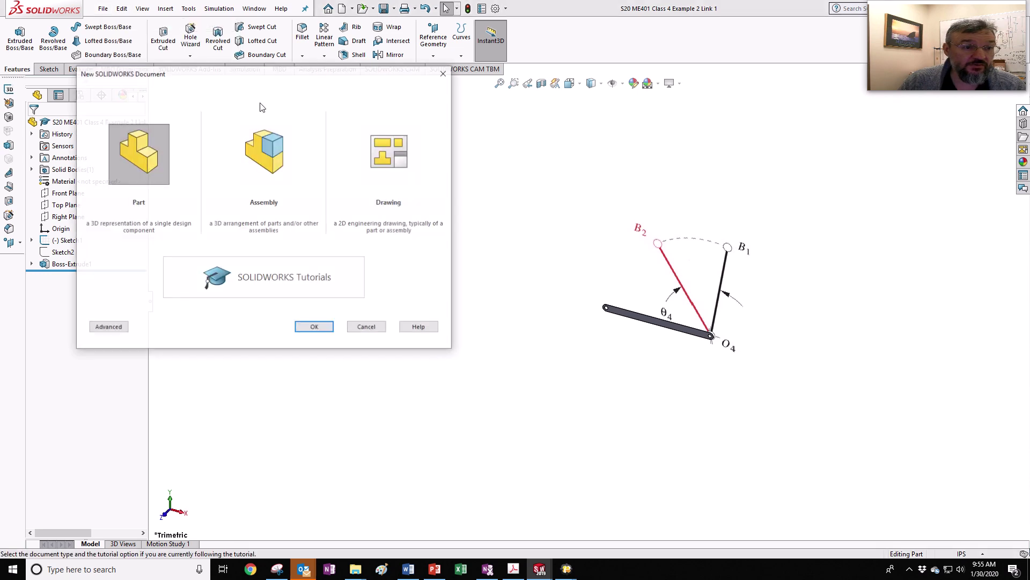
click(283, 158)
click(317, 330)
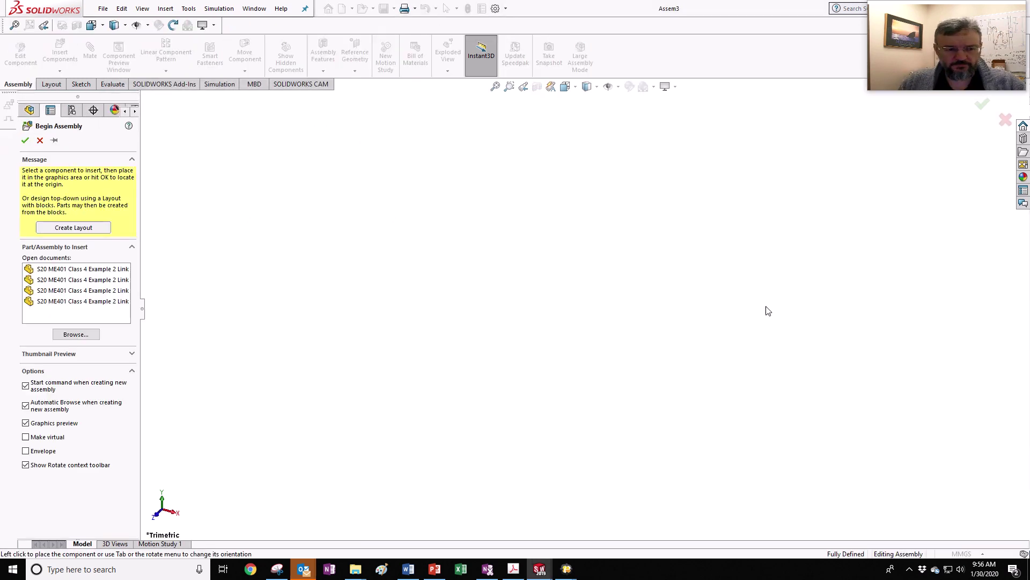
Insert all four open link parts, fixing the first at the origin
shift+click(96, 302)
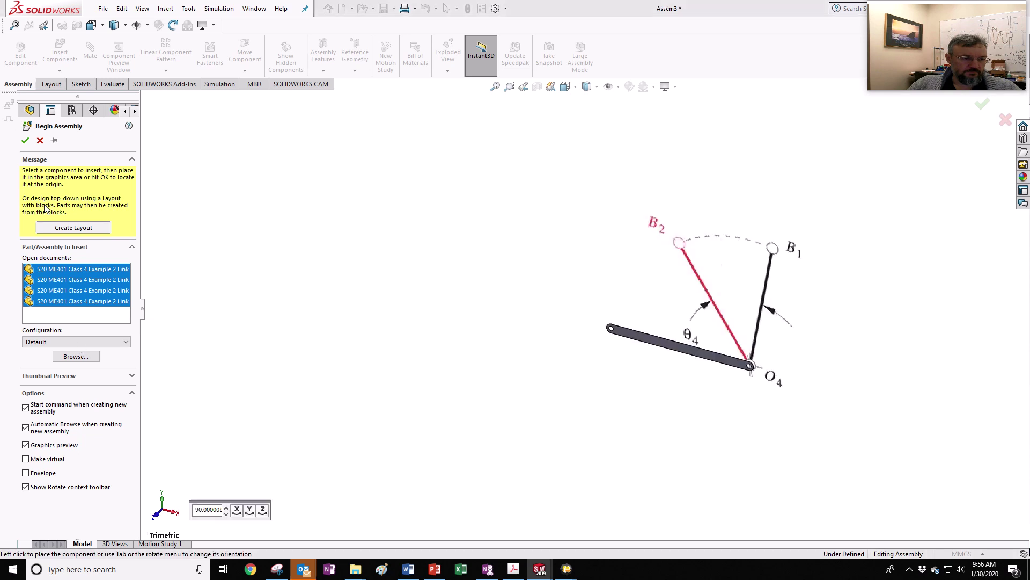
click(26, 140)
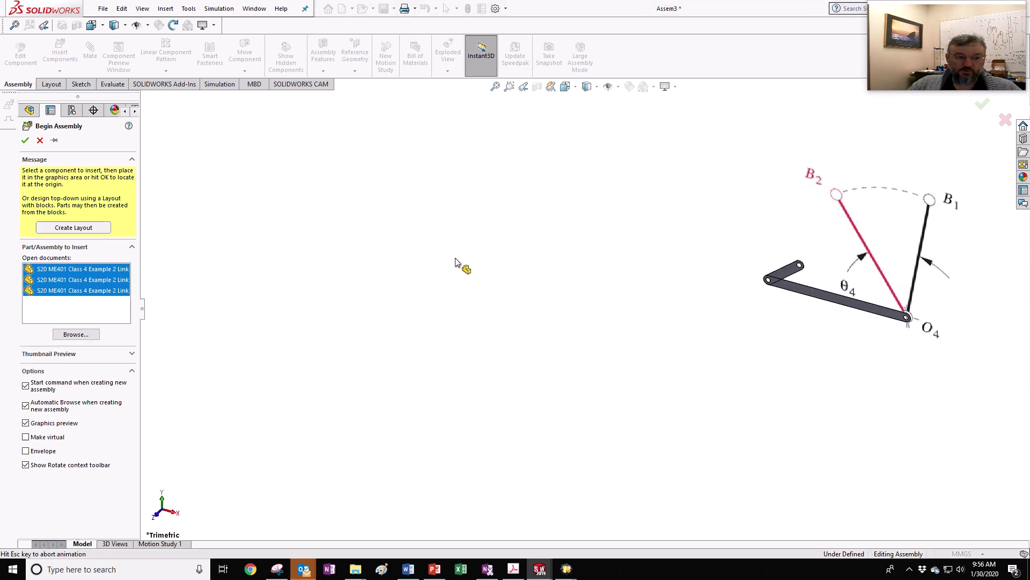
click(626, 278)
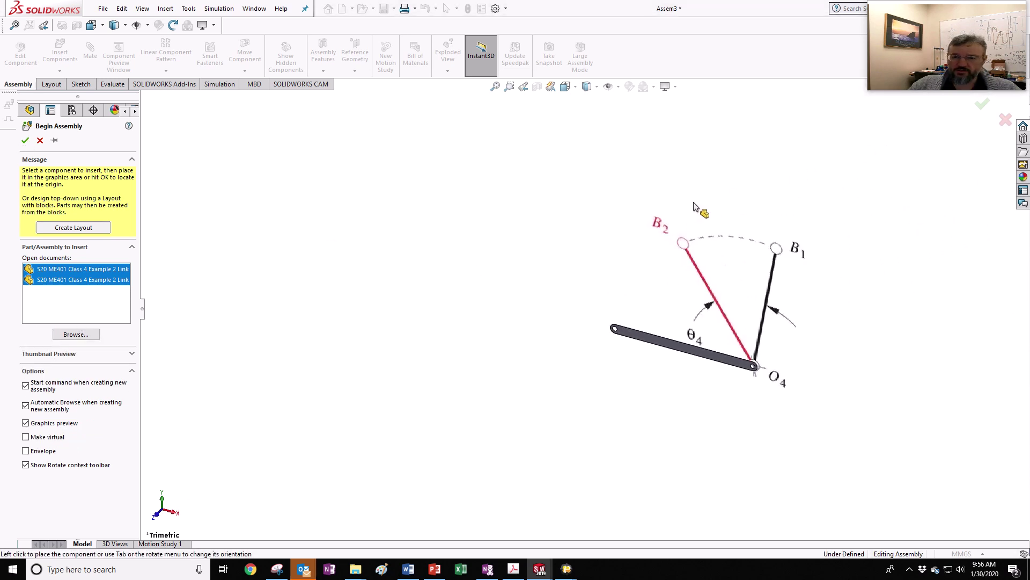
click(848, 284)
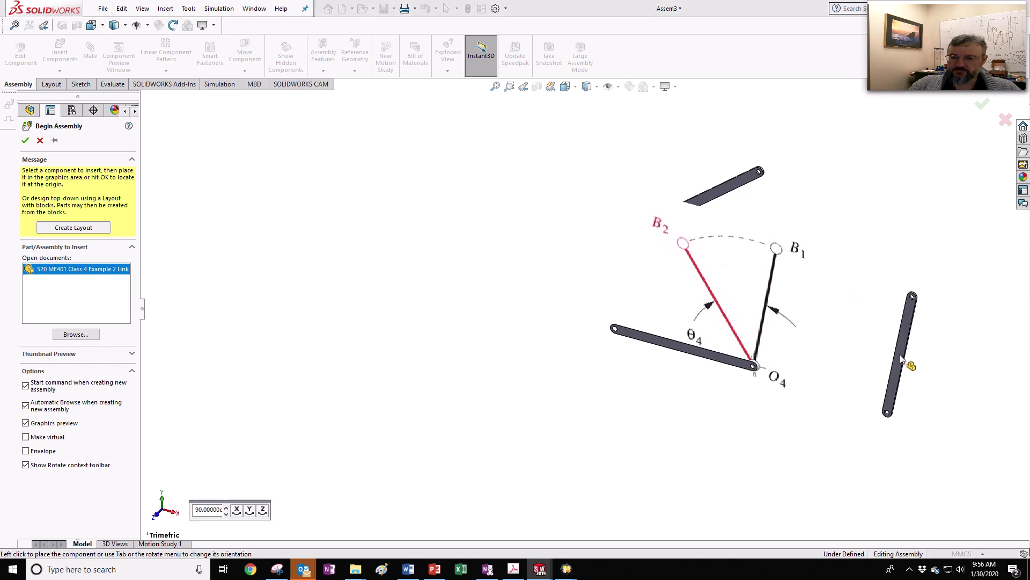
click(351, 208)
Drag the small, middle and long links apart so each bar sits separately, then fit the view
scroll(671, 301, up, 3)
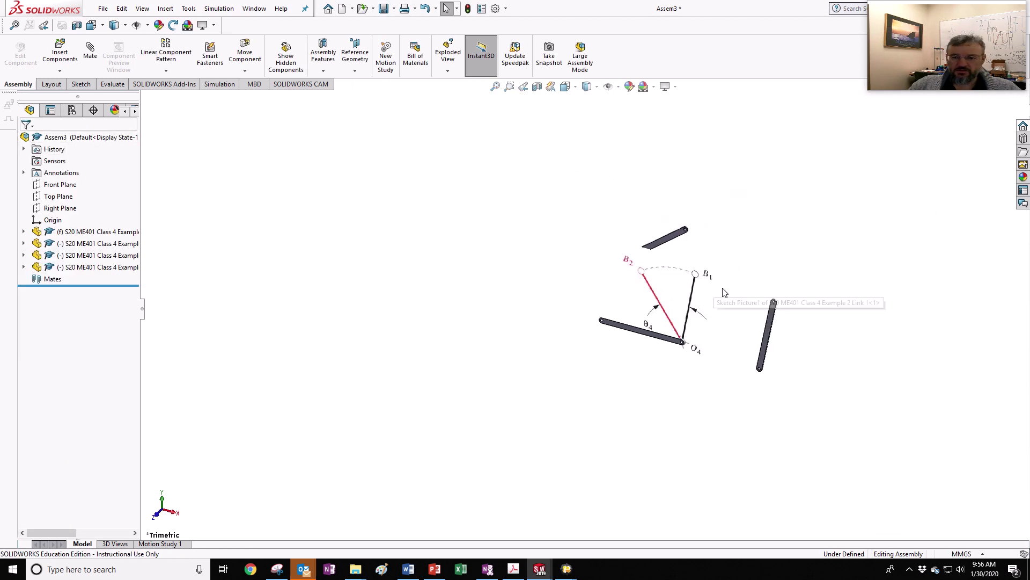
middle_drag(698, 300, 604, 309)
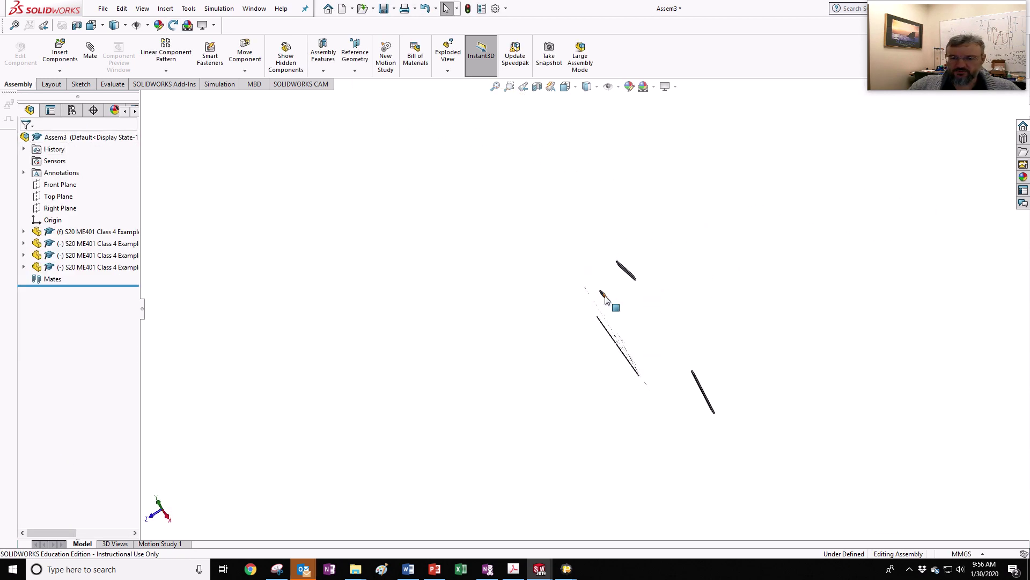
drag(604, 297, 564, 323)
drag(632, 276, 548, 350)
drag(707, 396, 586, 412)
key(Escape)
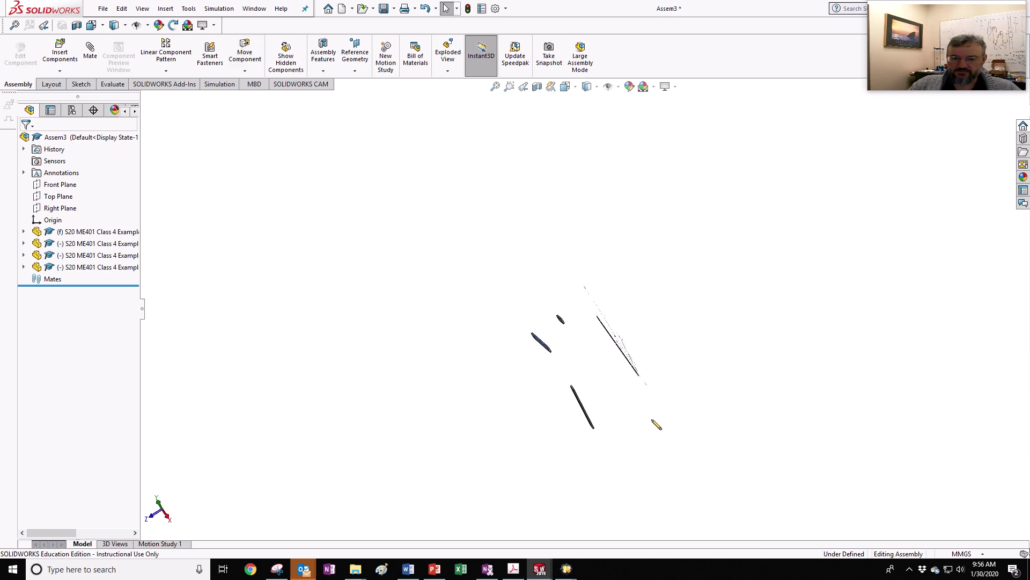
middle_drag(656, 422, 717, 395)
key(f)
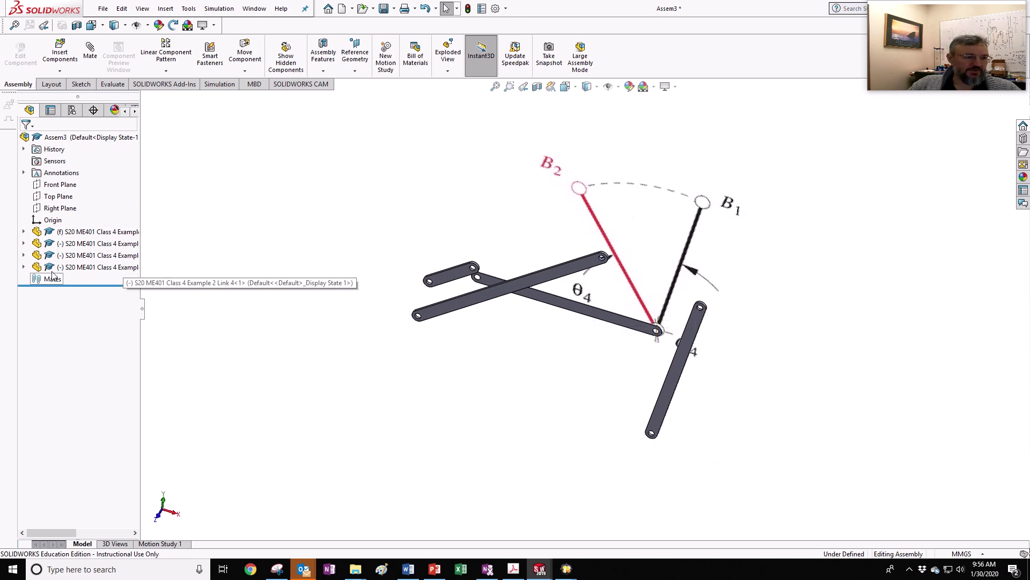
Hide Sketch Picture1 under the first part's Sketch1 so only the link bars show
click(24, 232)
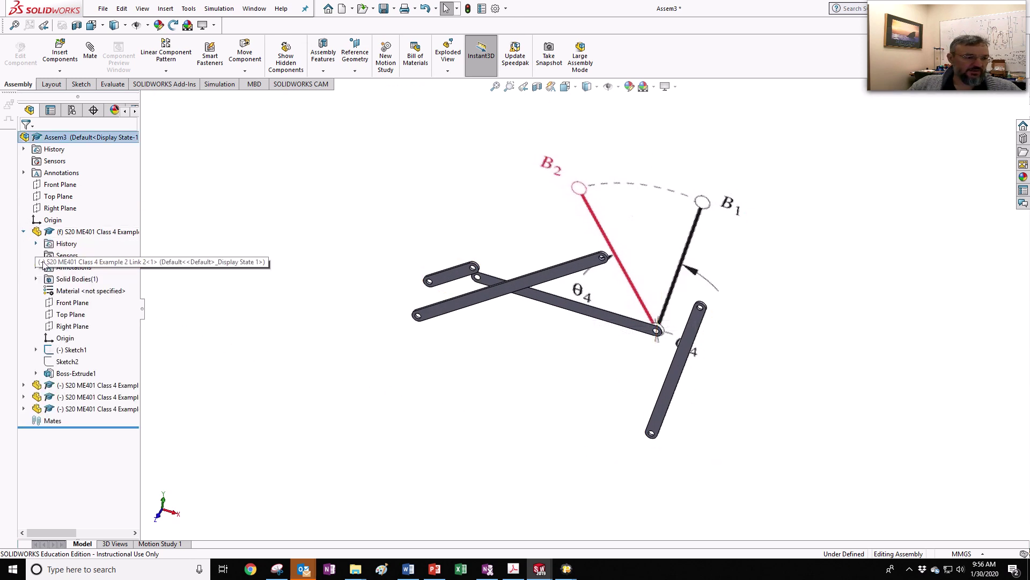
click(36, 350)
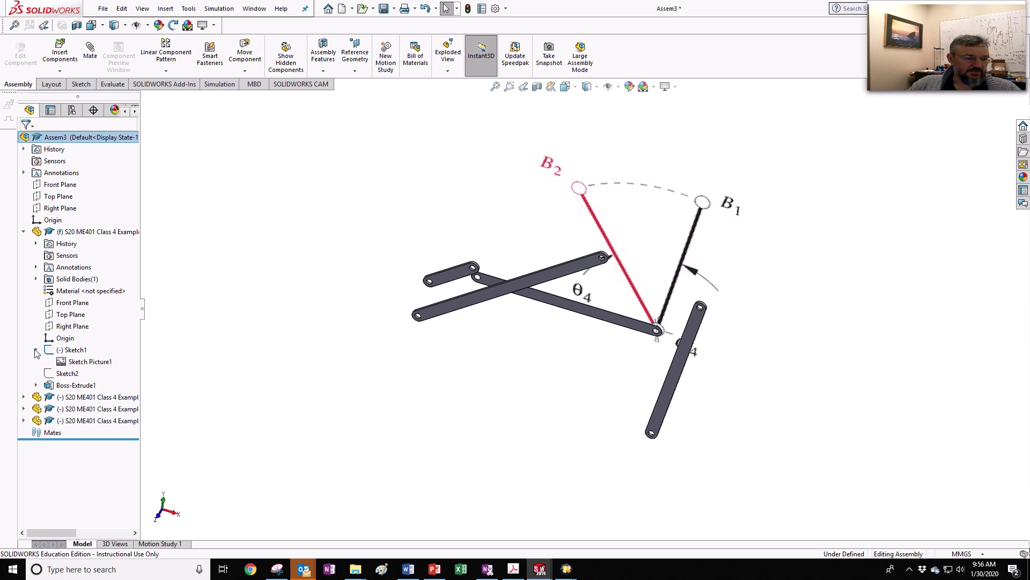
click(61, 365)
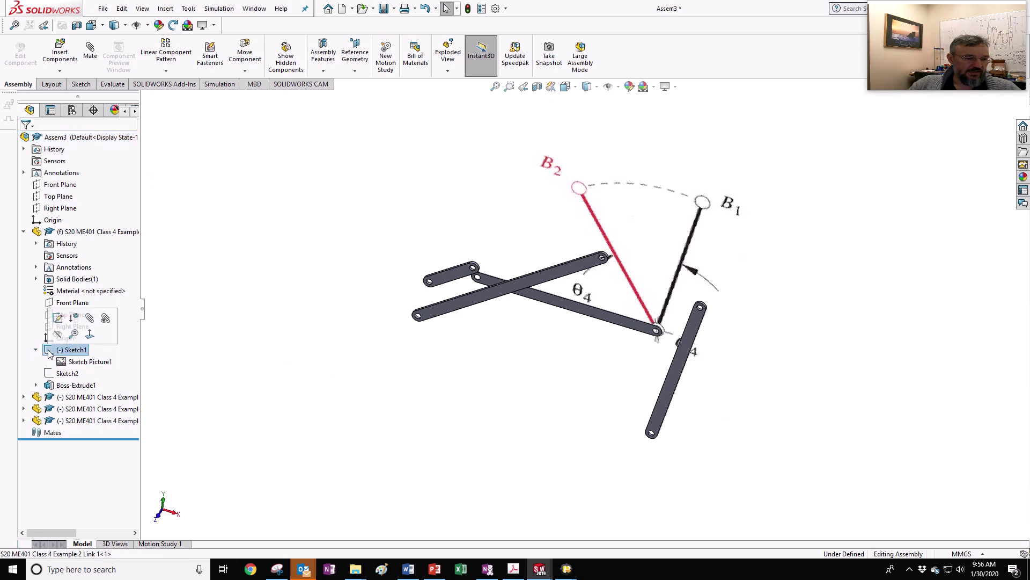
click(57, 318)
middle_drag(475, 324, 333, 209)
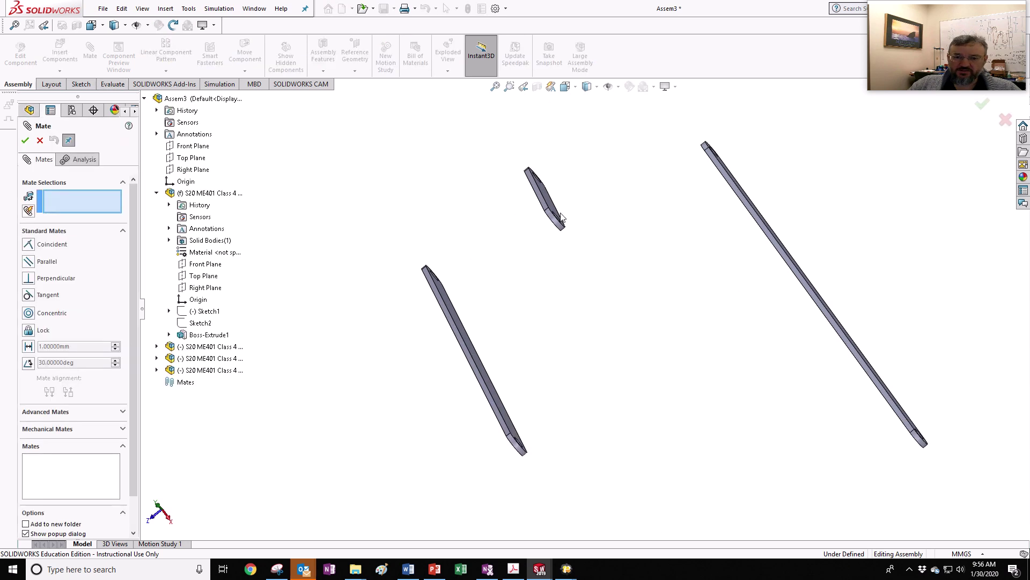
Pin the first joint: small link's face coincident with the long link, holes concentric
click(552, 187)
middle_drag(642, 284, 679, 256)
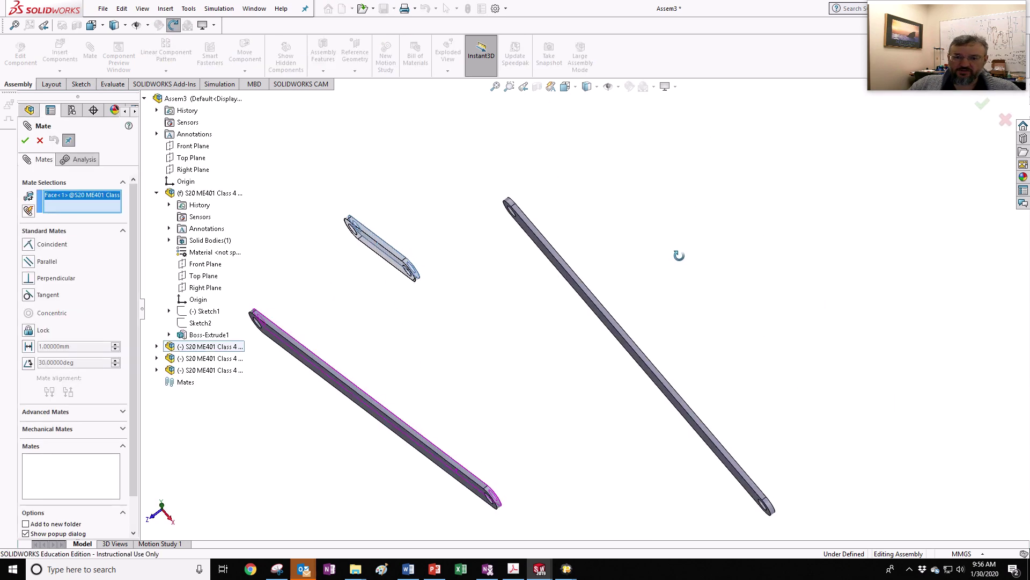
scroll(533, 271, down, 5)
click(548, 264)
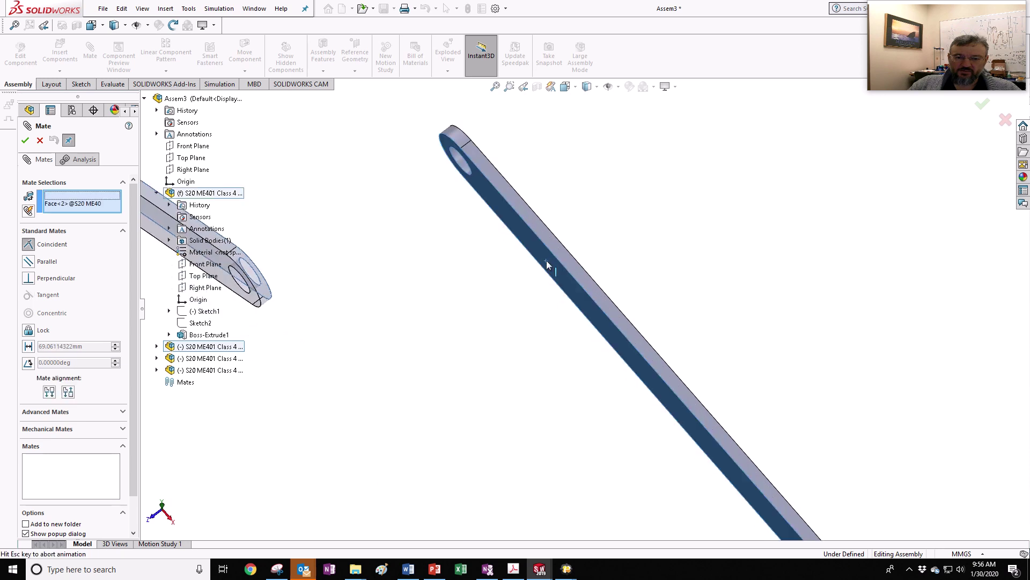
click(317, 209)
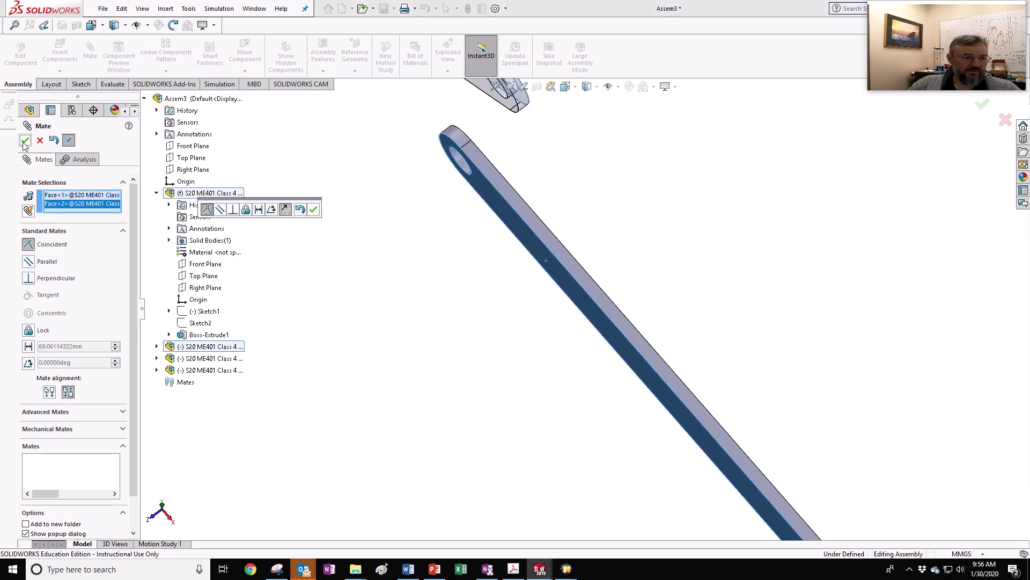
click(452, 162)
scroll(533, 252, up, 3)
scroll(534, 225, down, 3)
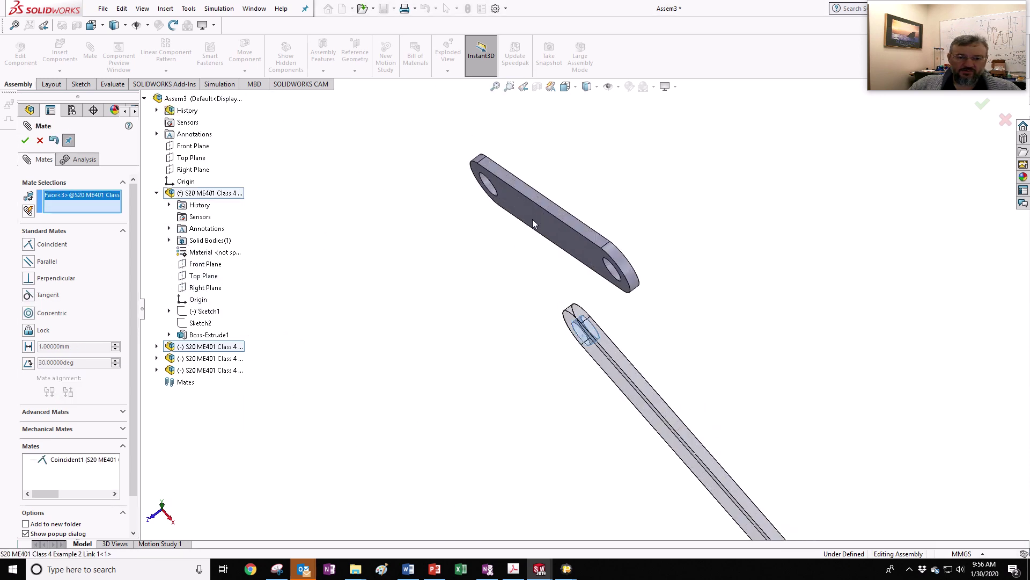
scroll(534, 224, down, 4)
click(471, 176)
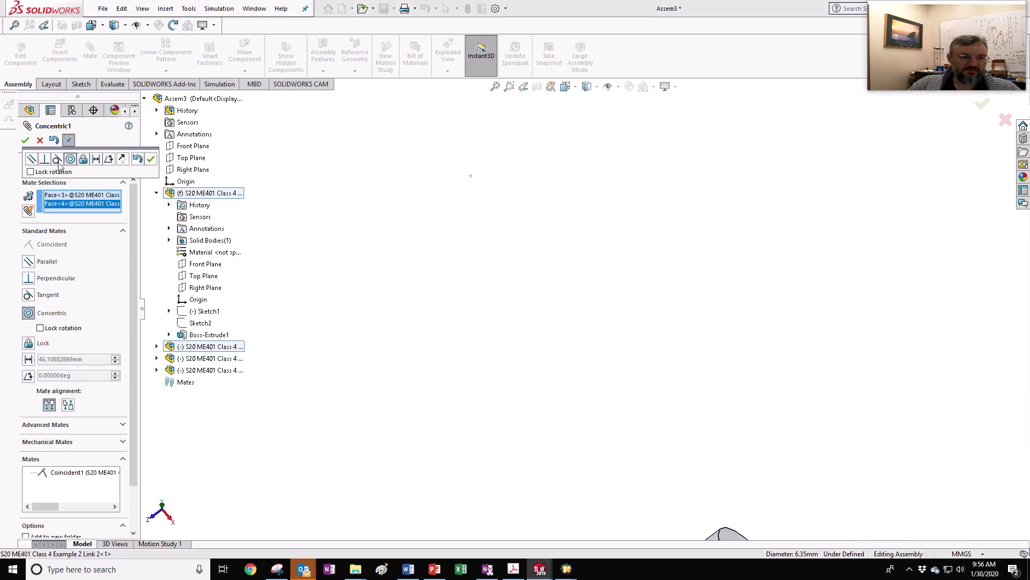
click(26, 140)
Pin the second joint: short link's face flush with the long link, holes concentric
scroll(472, 310, up, 5)
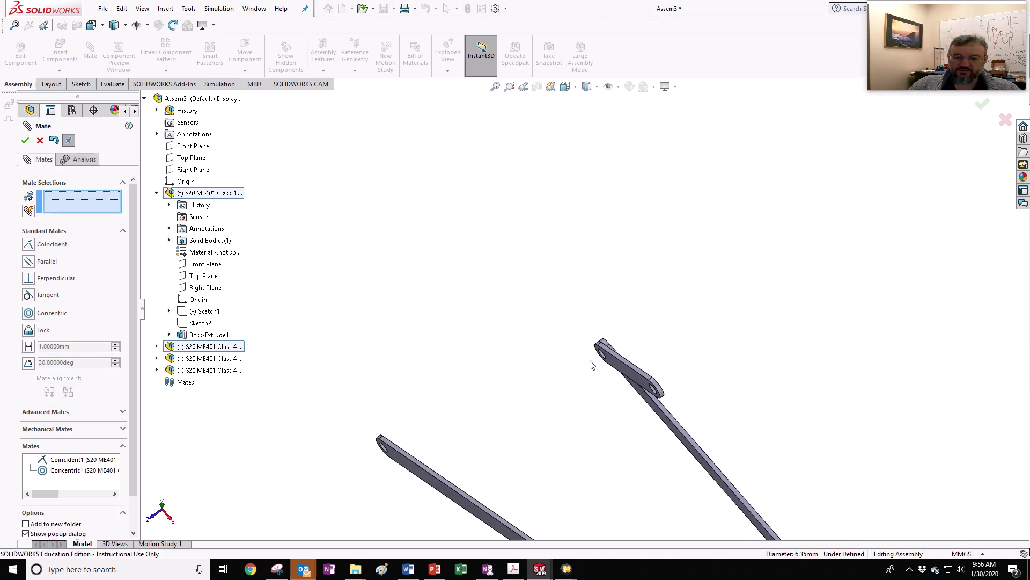
middle_drag(664, 437, 600, 440)
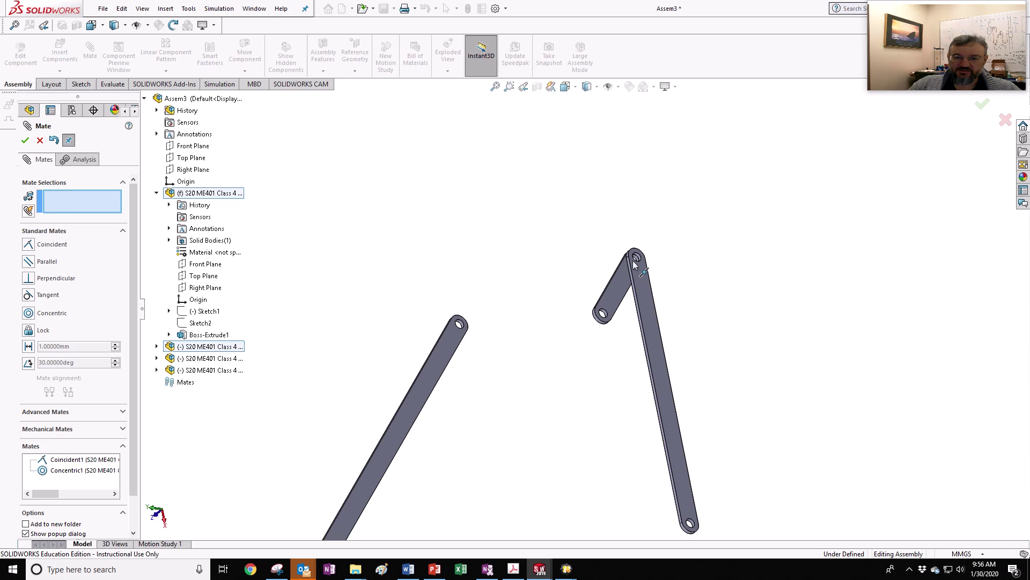
click(622, 292)
middle_drag(478, 368, 420, 386)
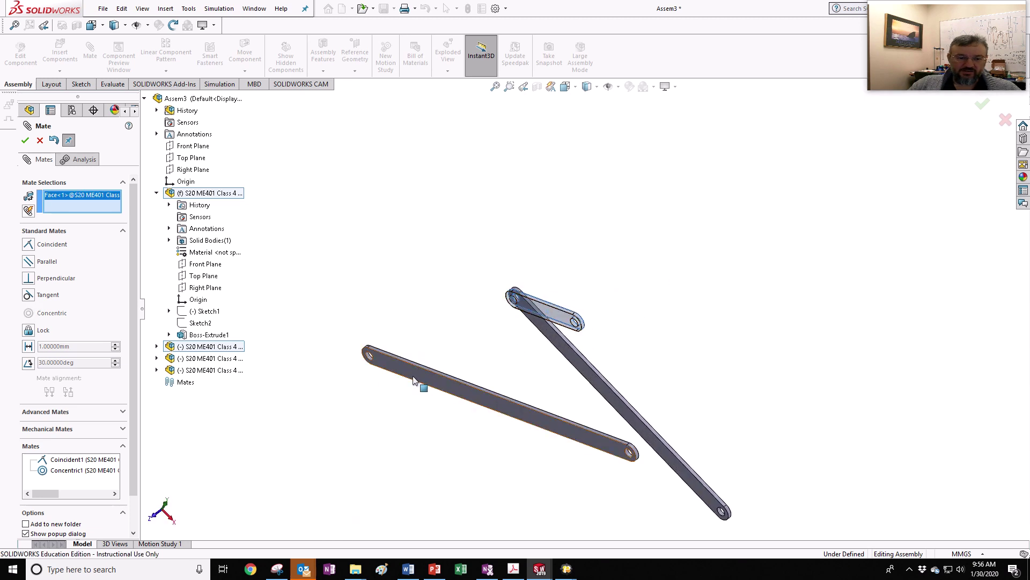
click(414, 374)
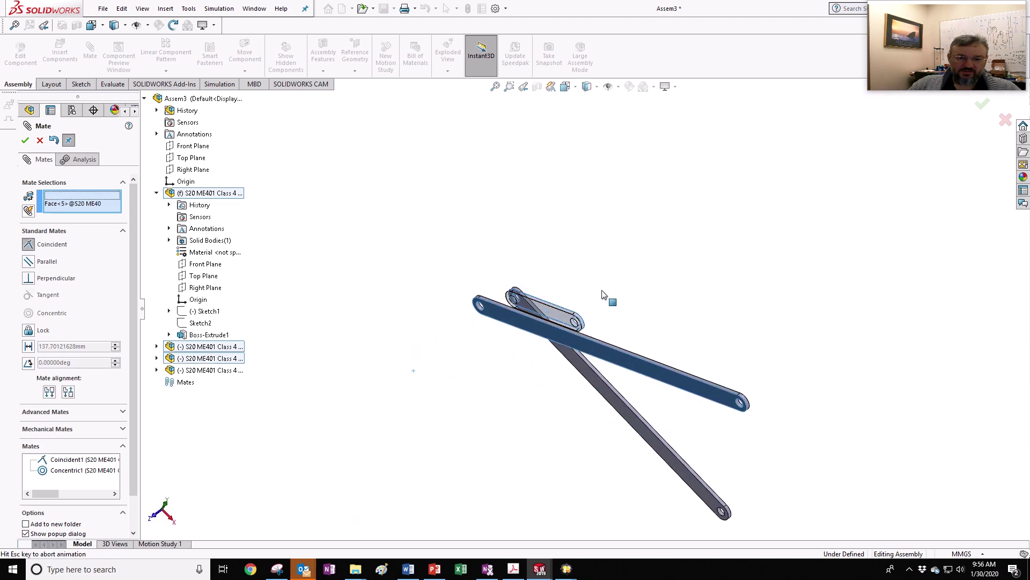
click(25, 140)
scroll(666, 332, down, 8)
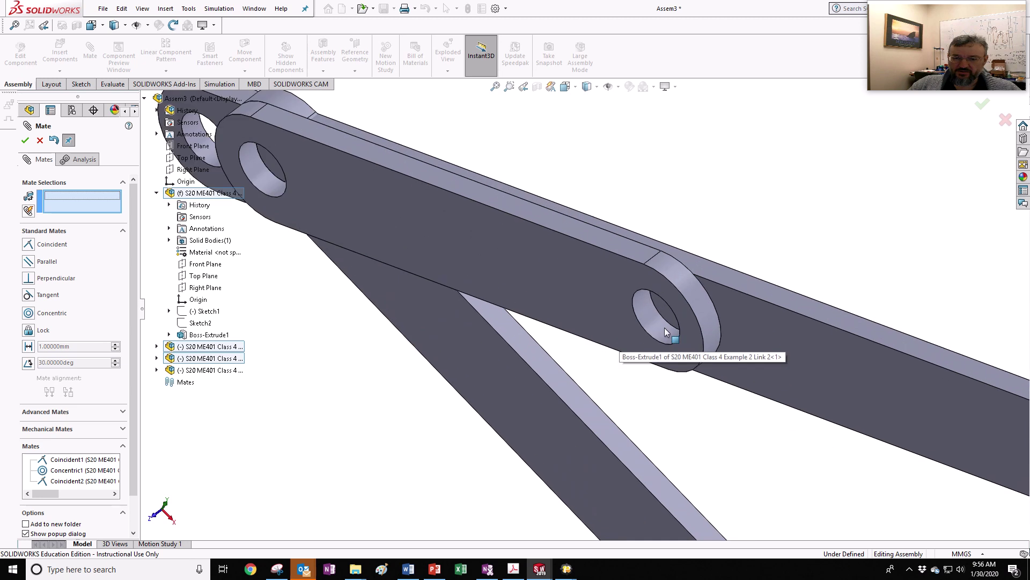
click(665, 332)
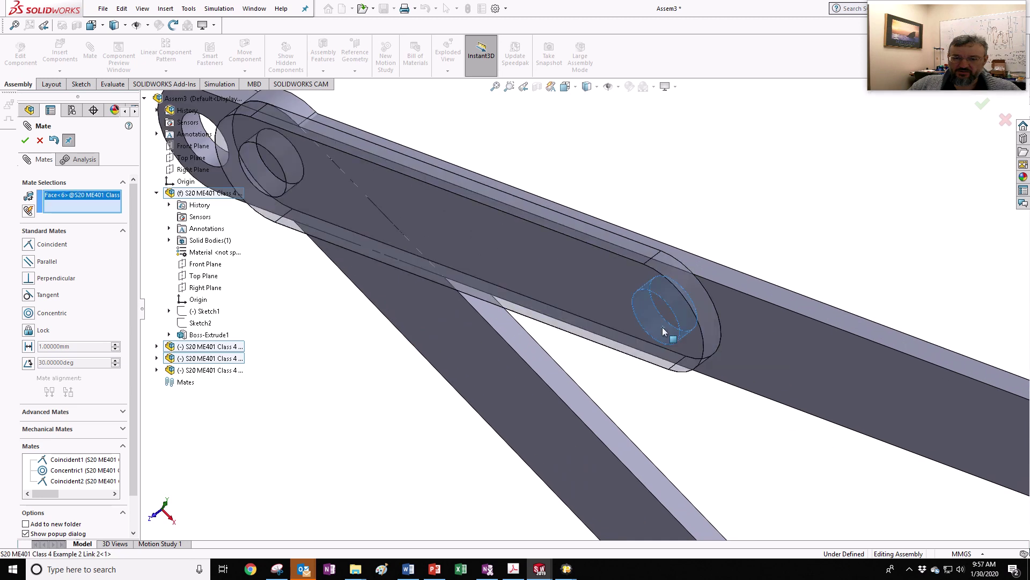
click(217, 162)
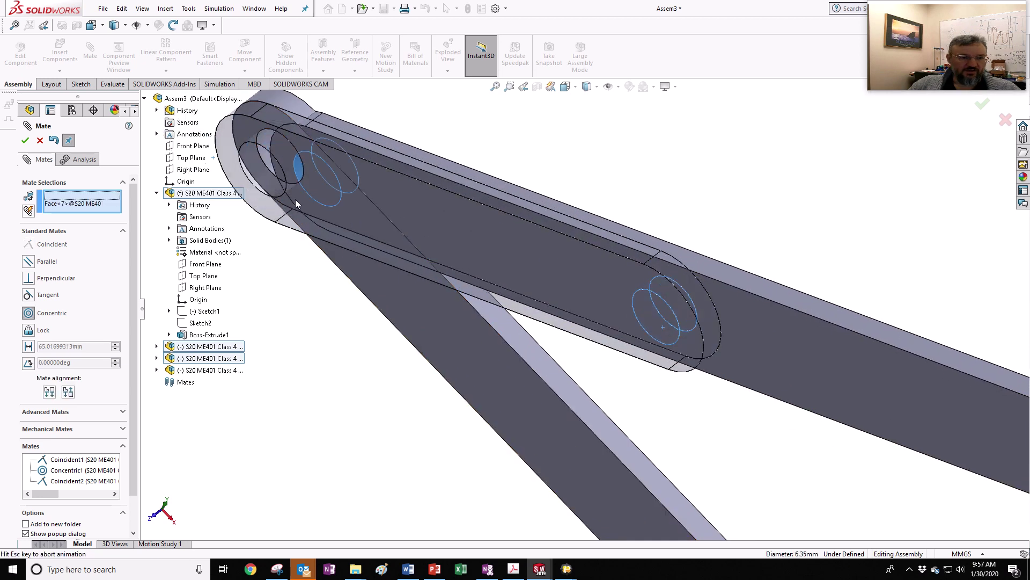
click(25, 141)
scroll(594, 333, up, 10)
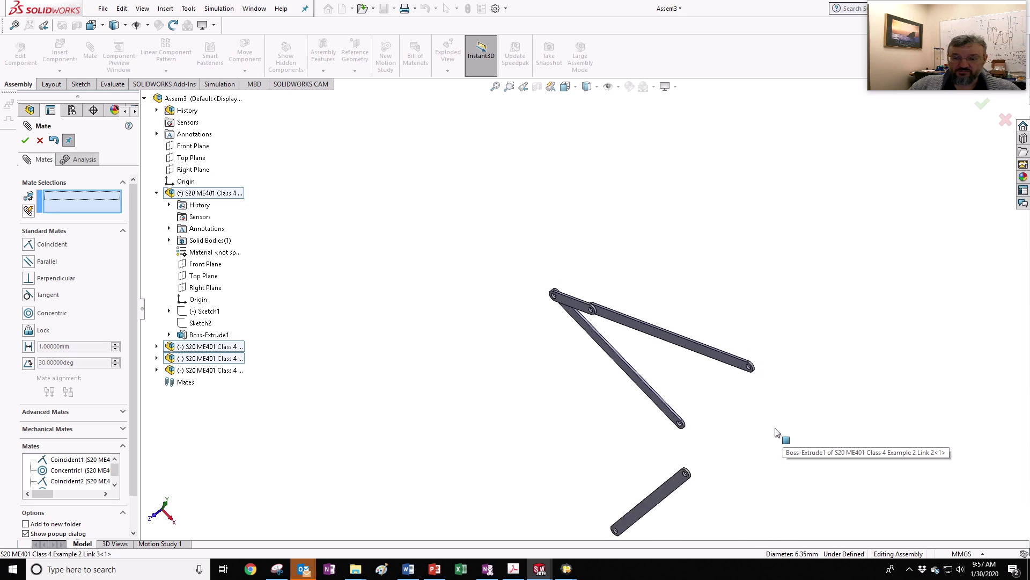
Make the upper link's face coincident with the lower link's face
middle_drag(777, 432, 756, 425)
scroll(749, 419, down, 4)
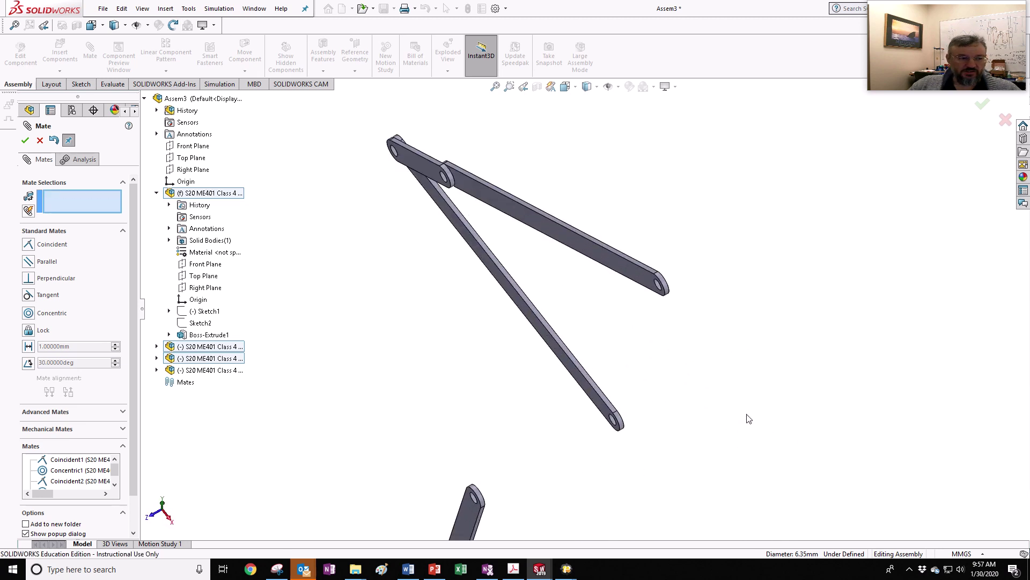
scroll(749, 419, down, 2)
click(622, 255)
middle_drag(607, 352, 552, 378)
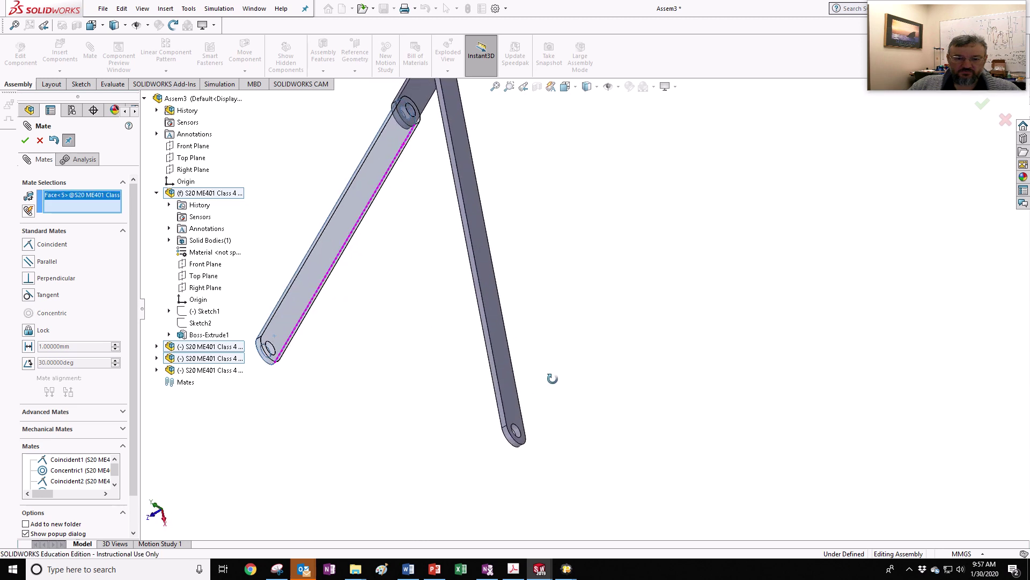
scroll(552, 378, up, 4)
scroll(483, 387, down, 3)
click(447, 385)
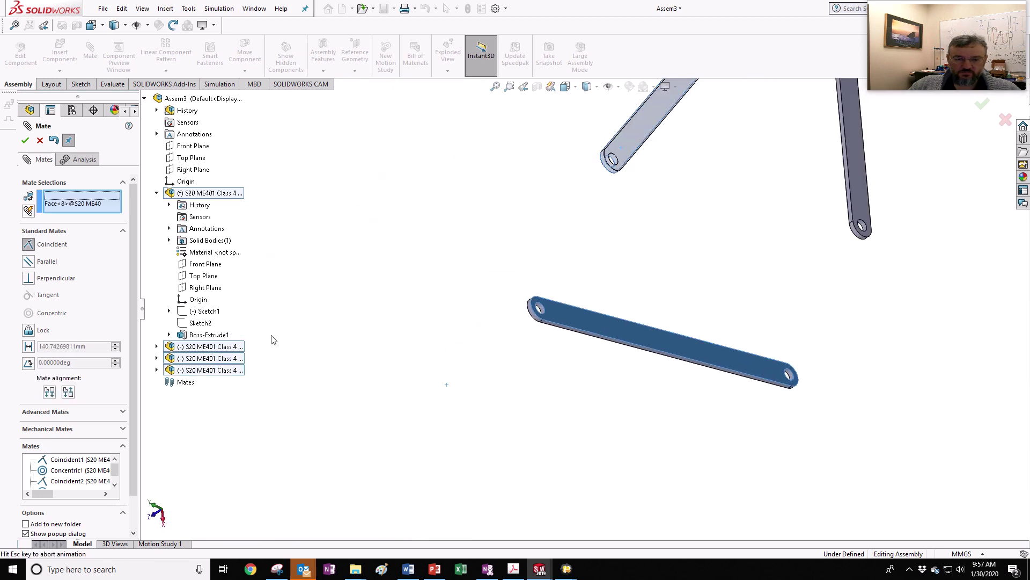
click(26, 140)
Add Concentric3 aligning the upper link's end hole with the other link's hole
scroll(692, 446, up, 3)
middle_drag(693, 446, 777, 357)
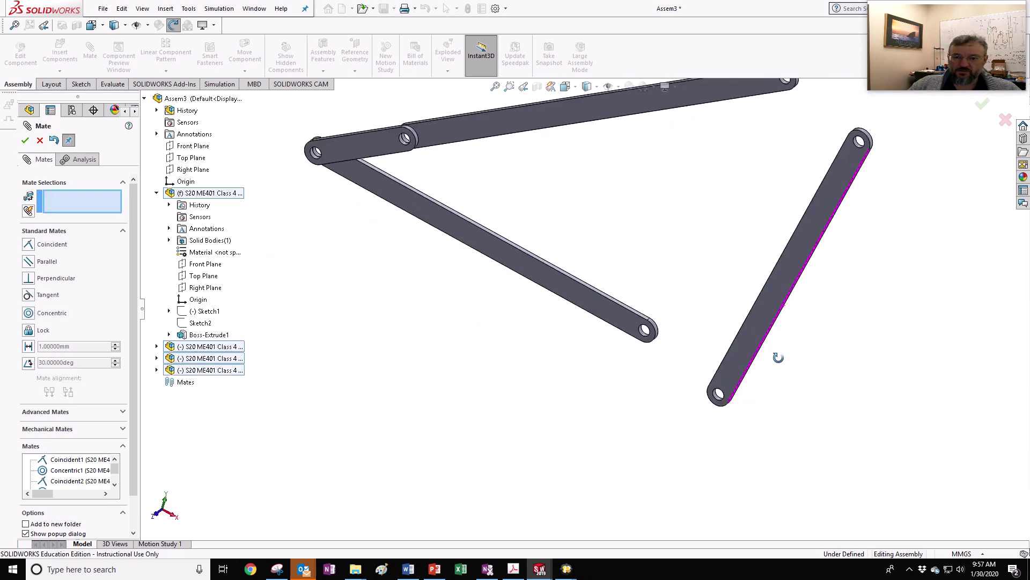
scroll(778, 358, up, 2)
scroll(595, 249, down, 3)
scroll(590, 239, up, 2)
scroll(585, 231, down, 5)
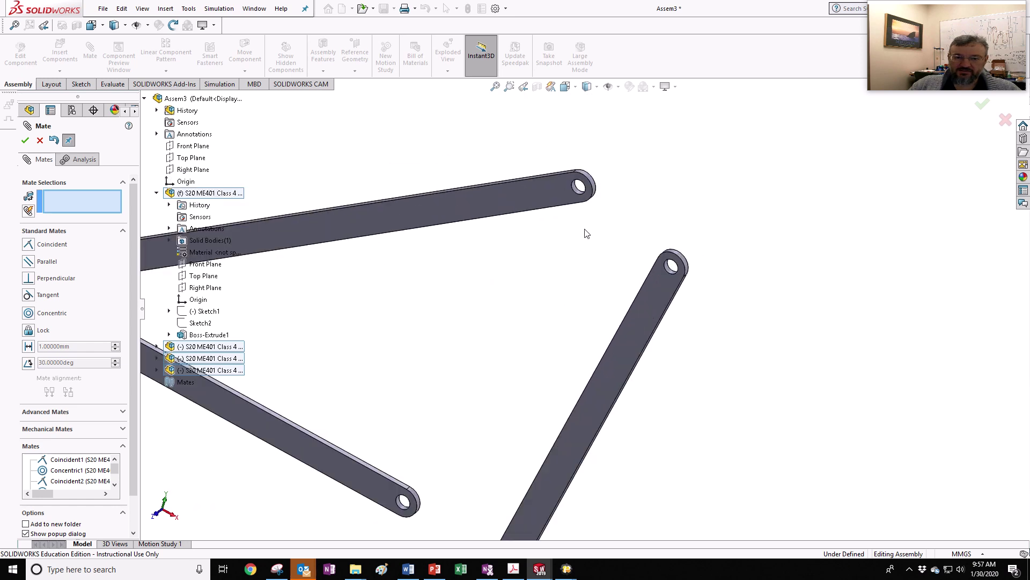
click(571, 170)
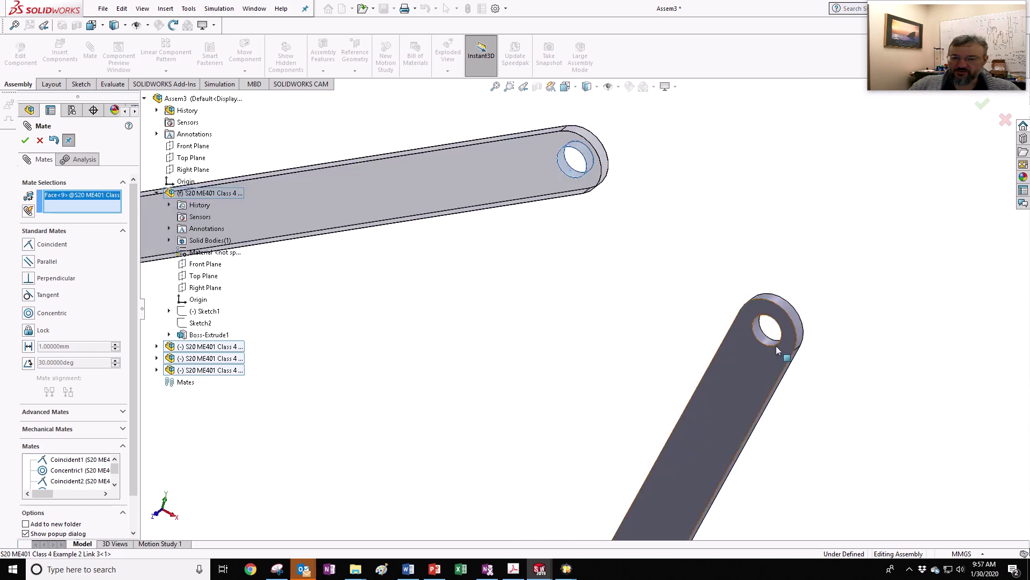
click(766, 344)
scroll(644, 398, up, 4)
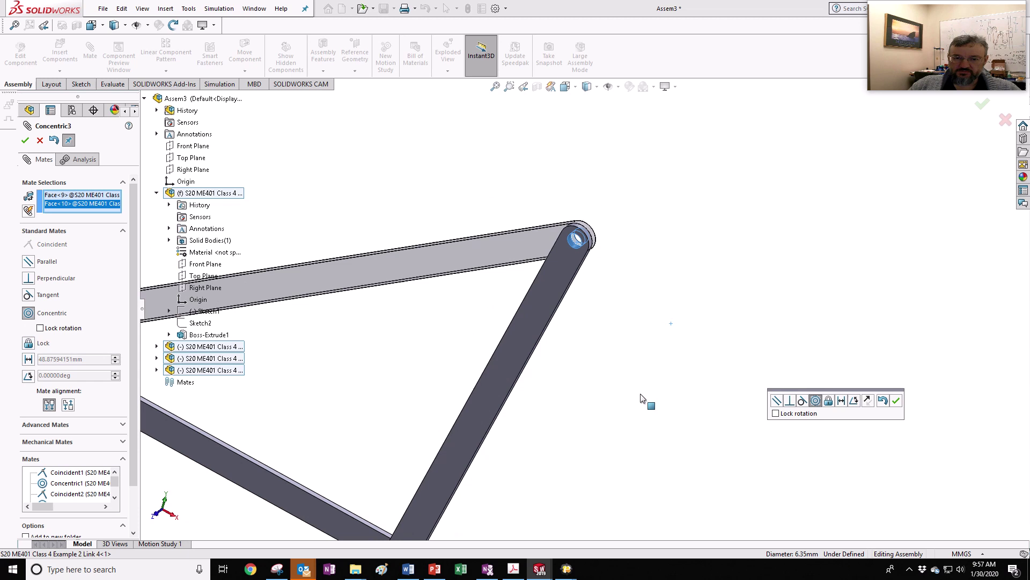
click(25, 140)
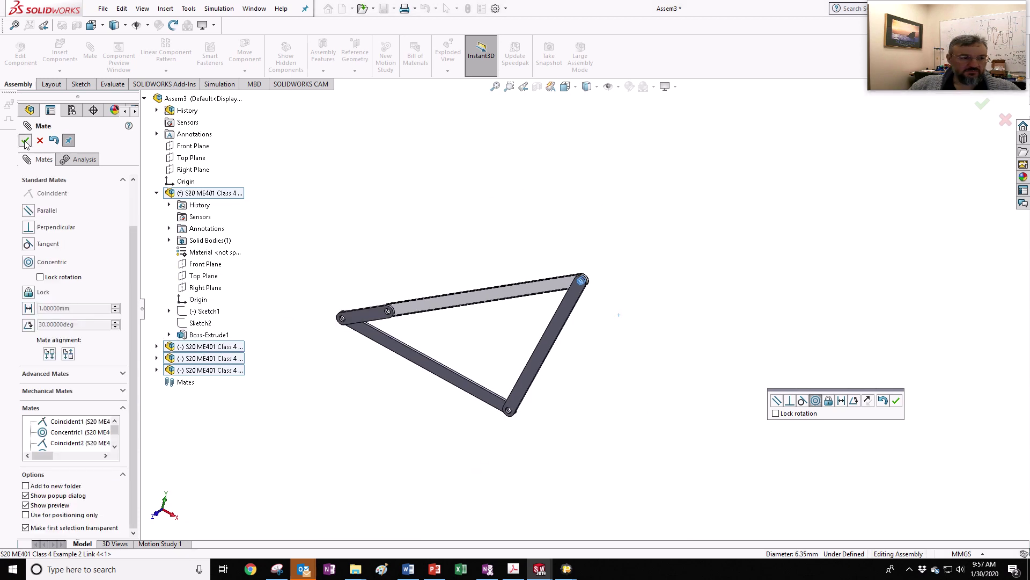
Add Concentric4 on the lower joint's hole pair to close the linkage loop
scroll(515, 379, down, 5)
scroll(448, 361, down, 3)
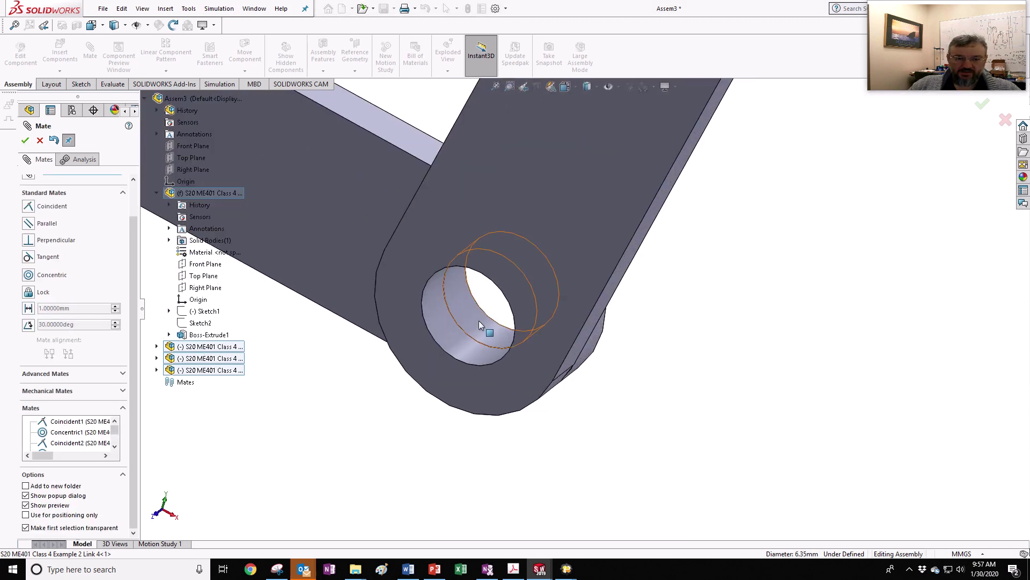
click(479, 320)
click(450, 340)
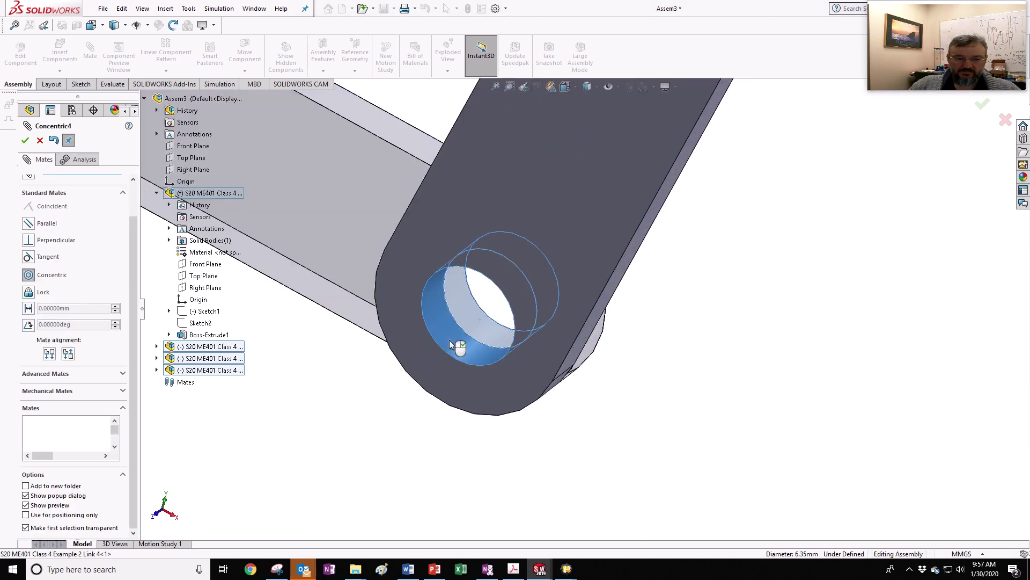
click(25, 140)
scroll(750, 340, up, 5)
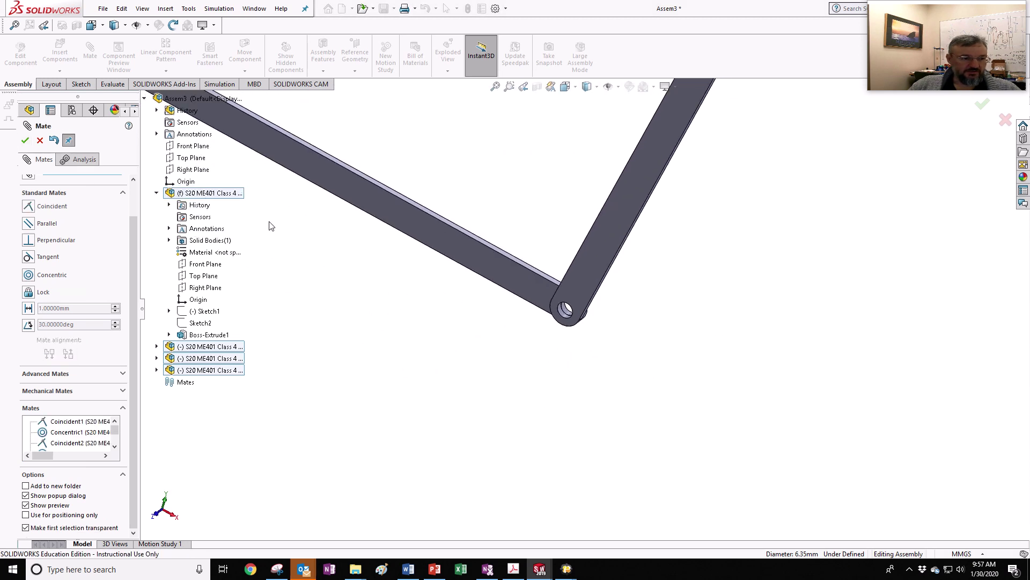
Finish mating and show Sketch1 so the linkage reference picture reappears
click(25, 140)
scroll(515, 327, up, 3)
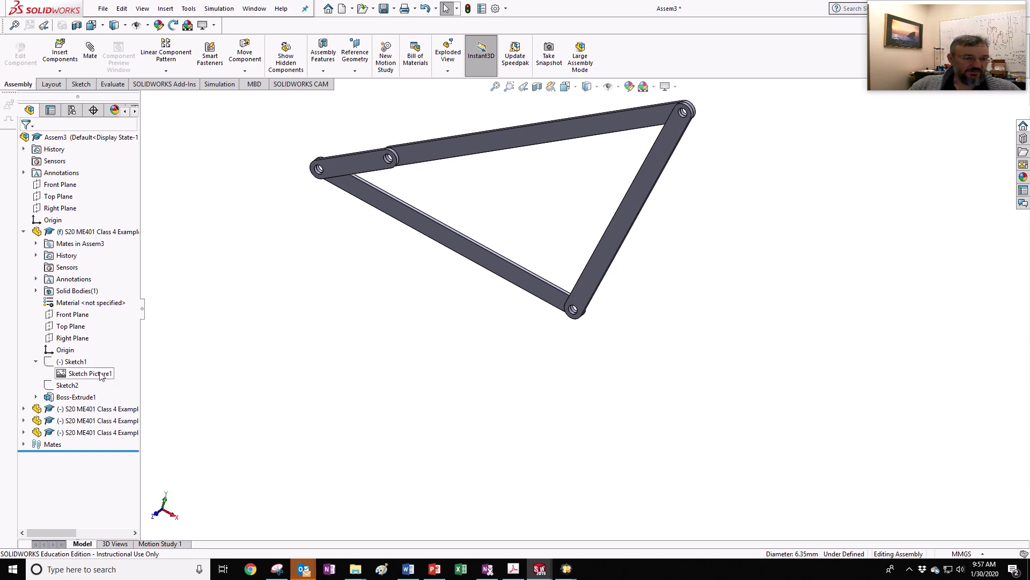
click(48, 363)
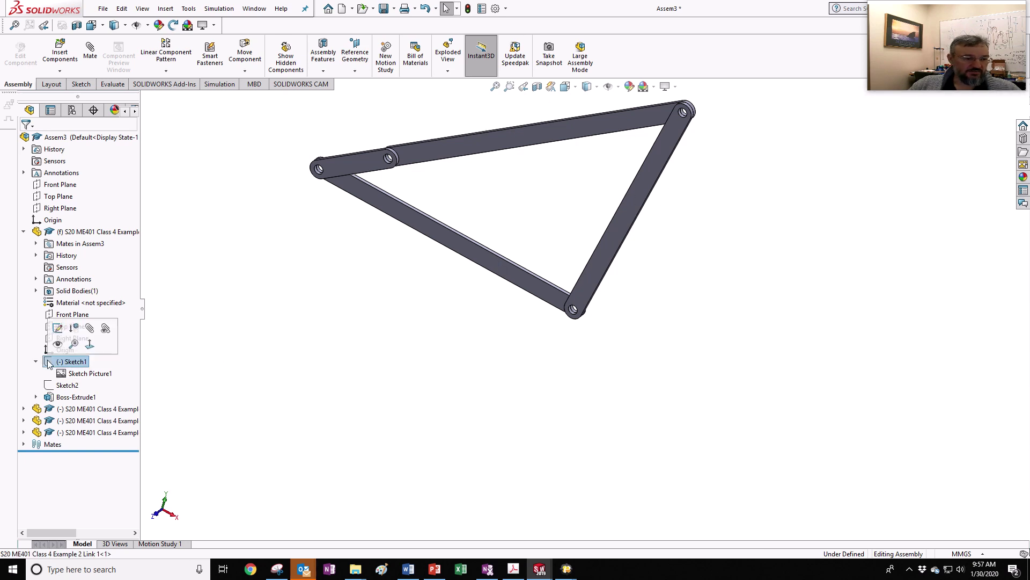
click(59, 349)
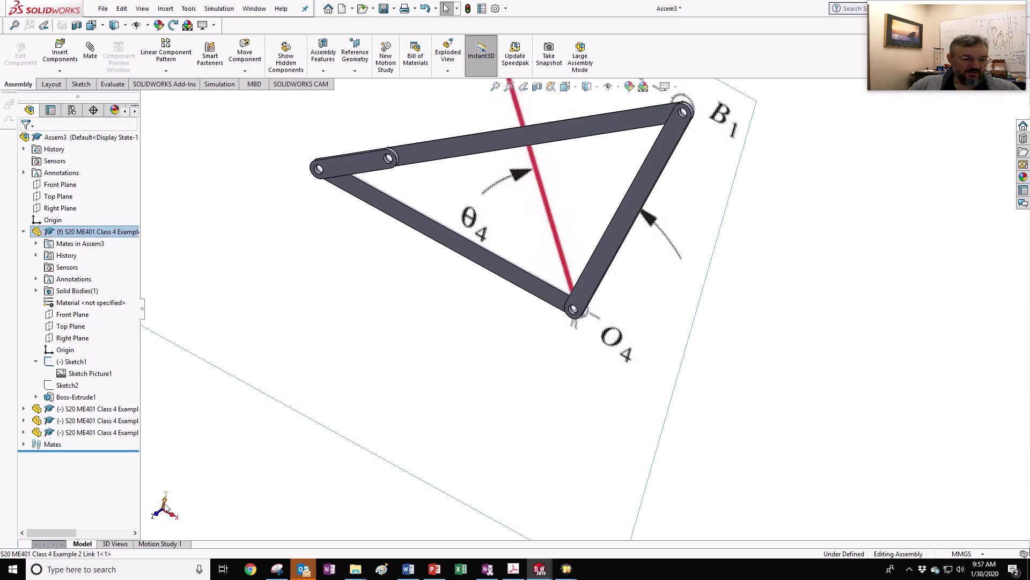
In Front view, swing the crank until the links sit over O4 and B1 as drawn
click(157, 516)
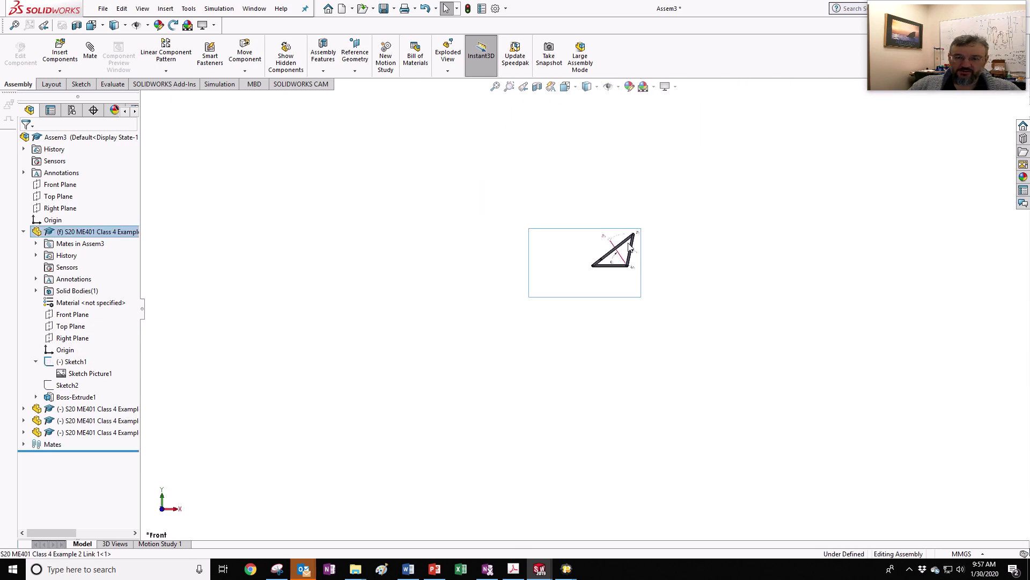
scroll(587, 322, down, 8)
scroll(558, 347, up, 3)
scroll(510, 366, down, 2)
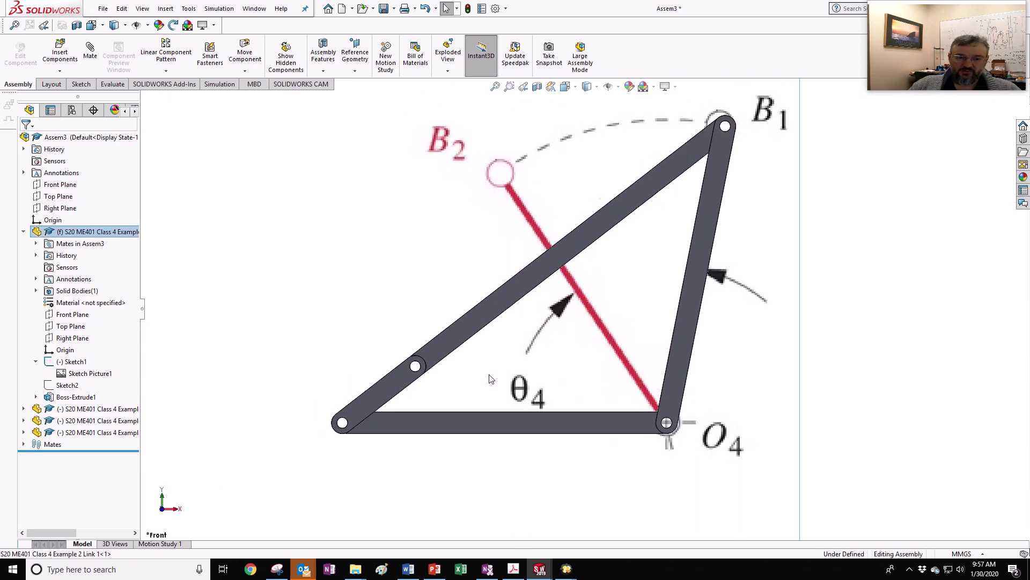
scroll(489, 378, up, 1)
mouse_move(435, 379)
mouse_down()
mouse_move(378, 461)
mouse_move(413, 381)
mouse_move(471, 410)
mouse_move(329, 424)
mouse_move(445, 414)
mouse_move(350, 483)
mouse_move(446, 414)
mouse_move(370, 508)
mouse_move(447, 388)
mouse_up()
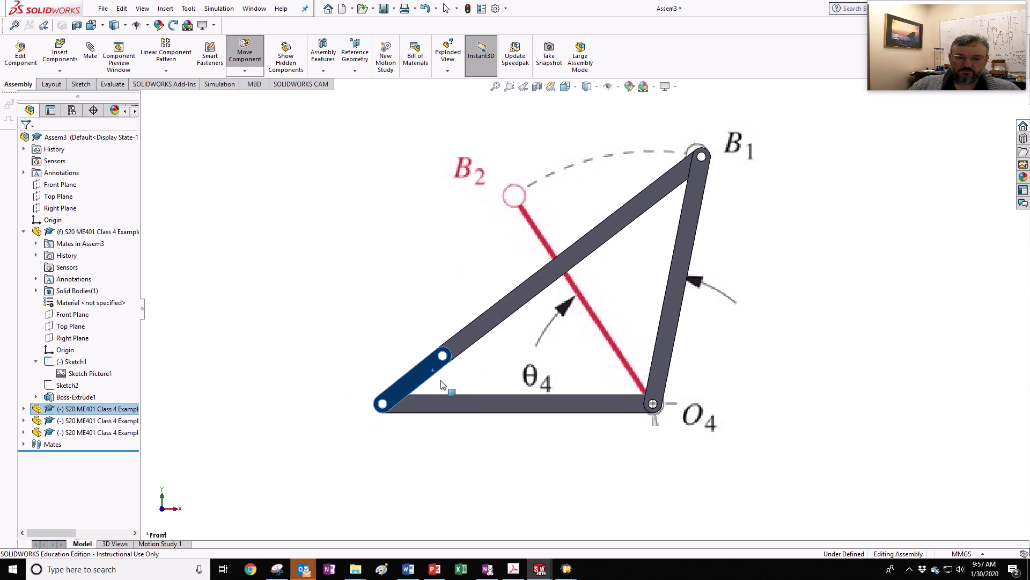
click(293, 511)
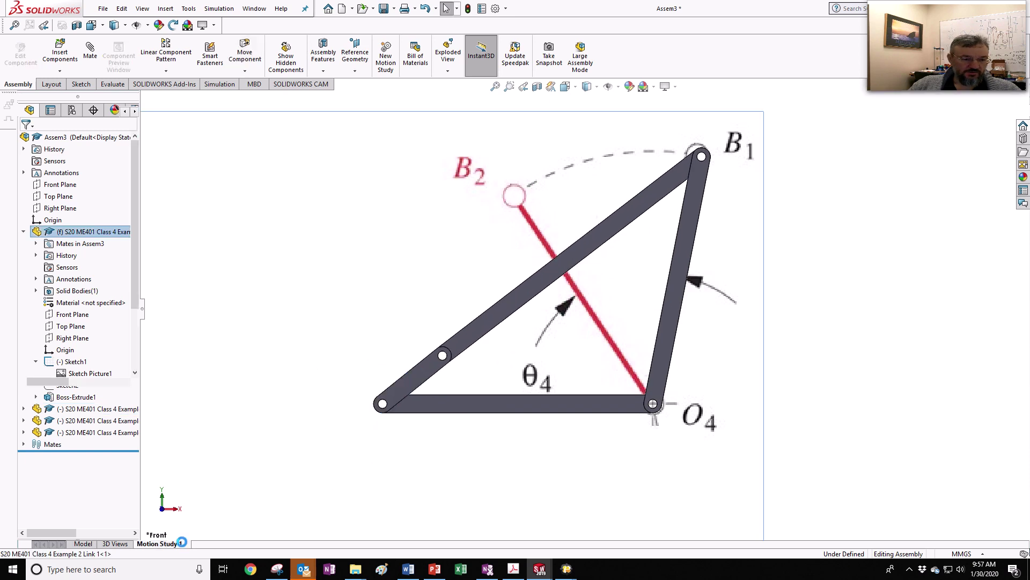
Set Motion Study 1 to Motion Analysis and stretch its end time to 6 sec
click(167, 543)
click(75, 397)
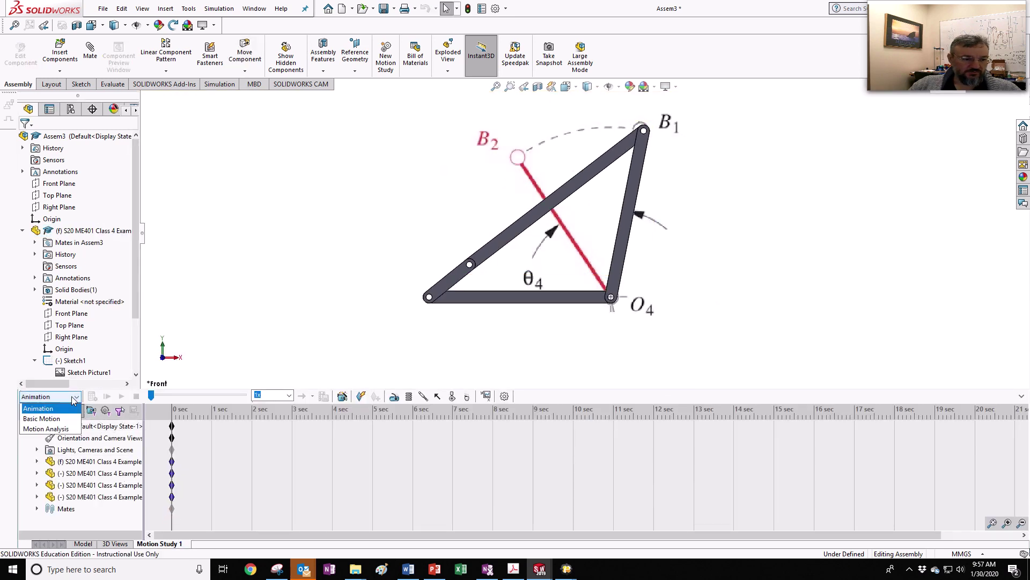
click(45, 428)
scroll(627, 208, up, 2)
scroll(625, 208, down, 3)
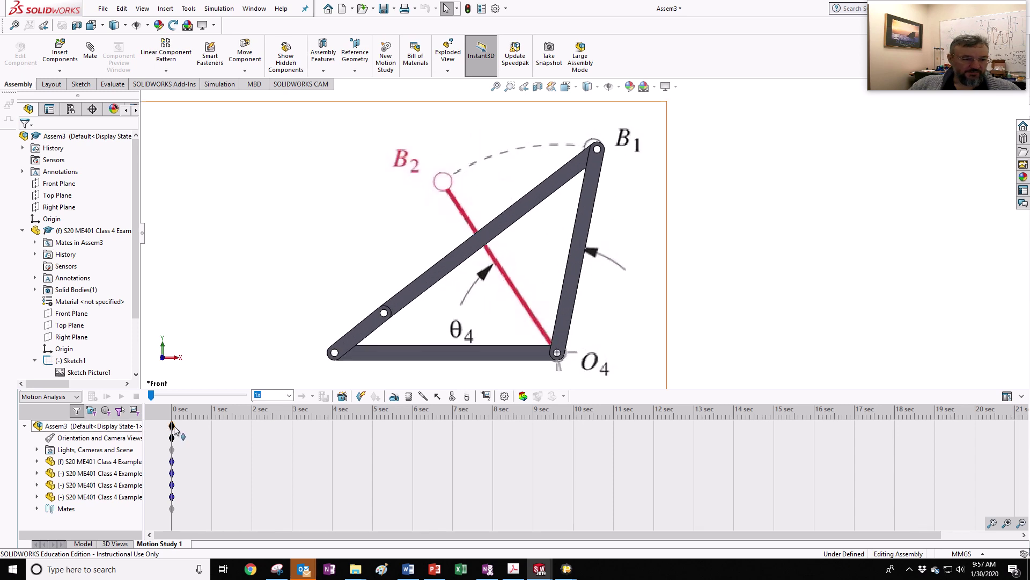
drag(174, 427, 189, 433)
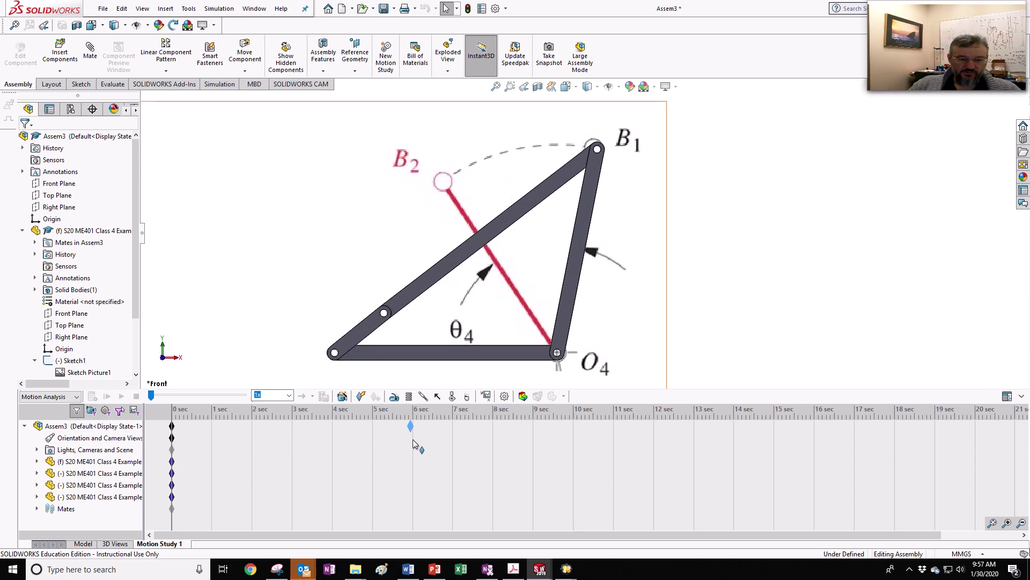
drag(416, 444, 413, 428)
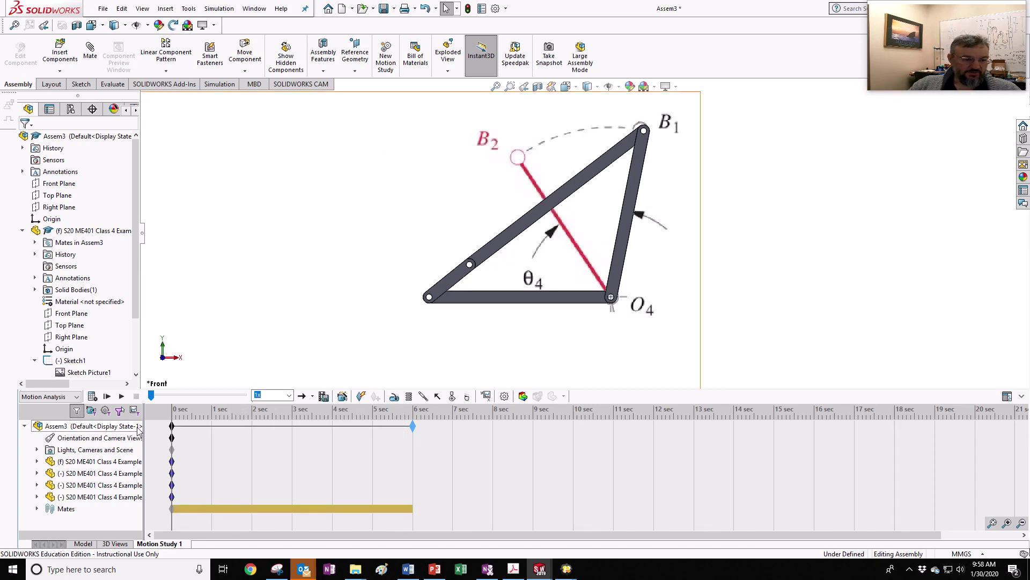
Add a reversed constant 20 RPM rotary motor on the crank, then calculate and play the analysis
click(394, 396)
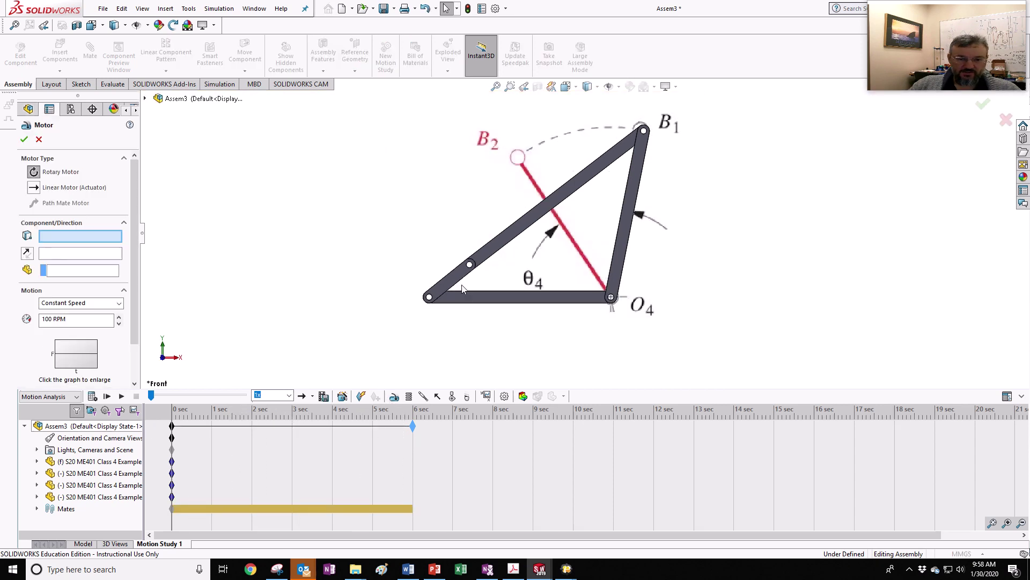
click(456, 279)
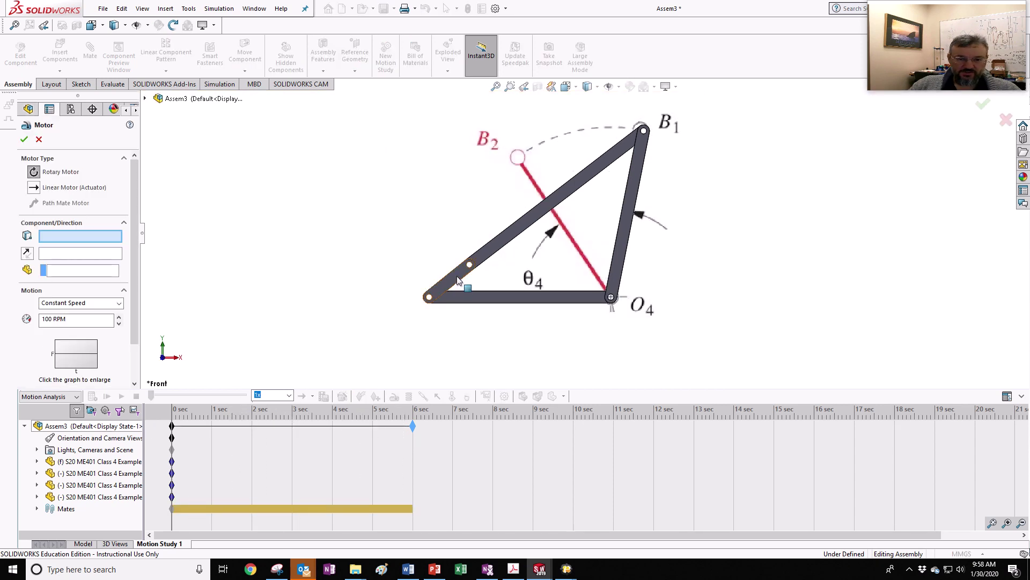
click(27, 254)
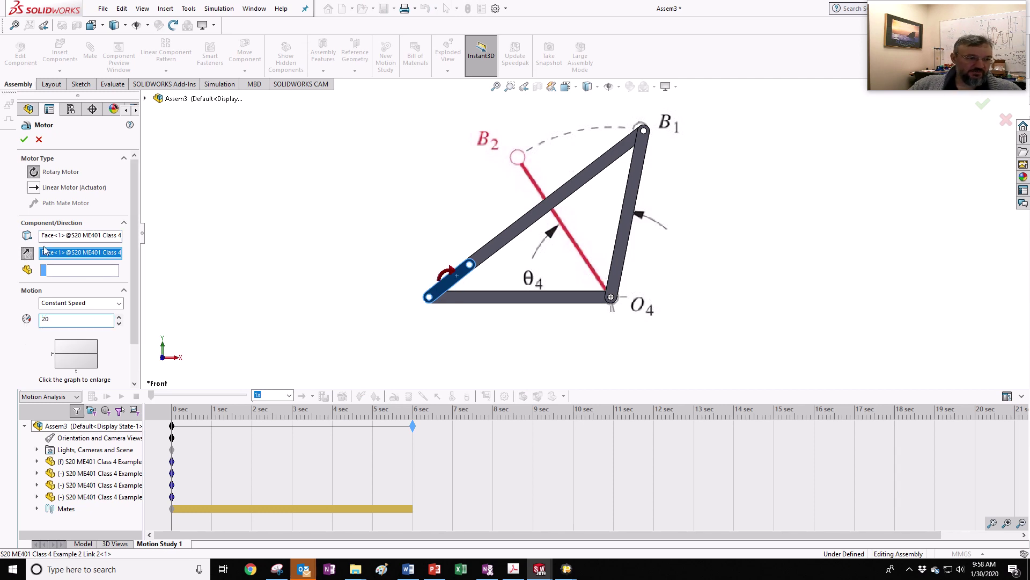
click(25, 139)
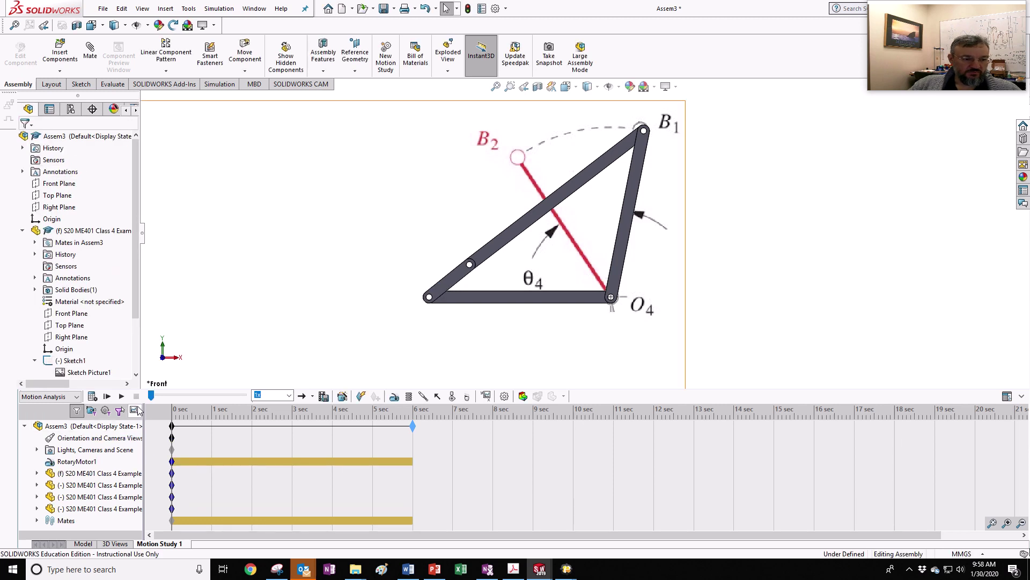
click(93, 397)
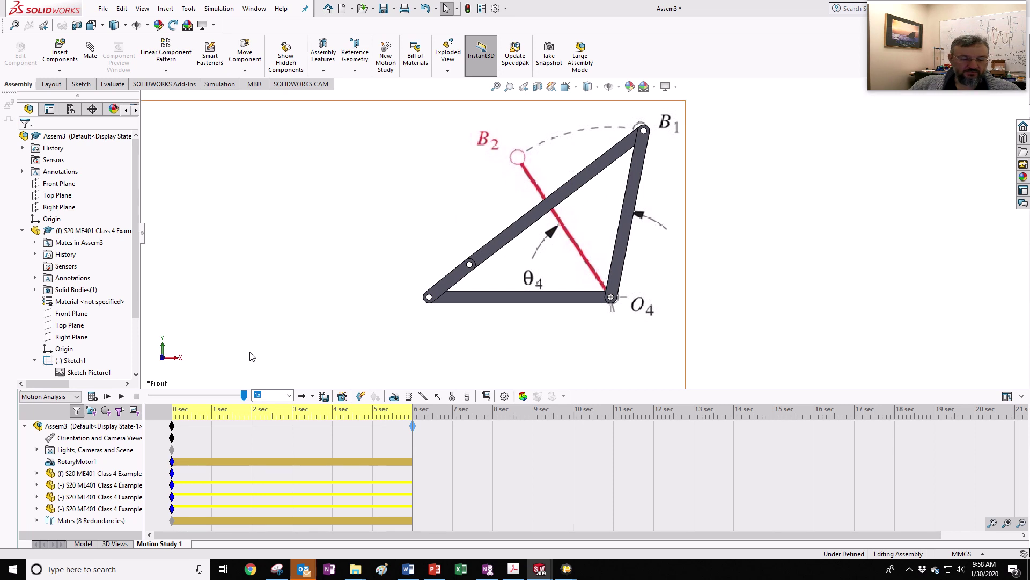
click(121, 397)
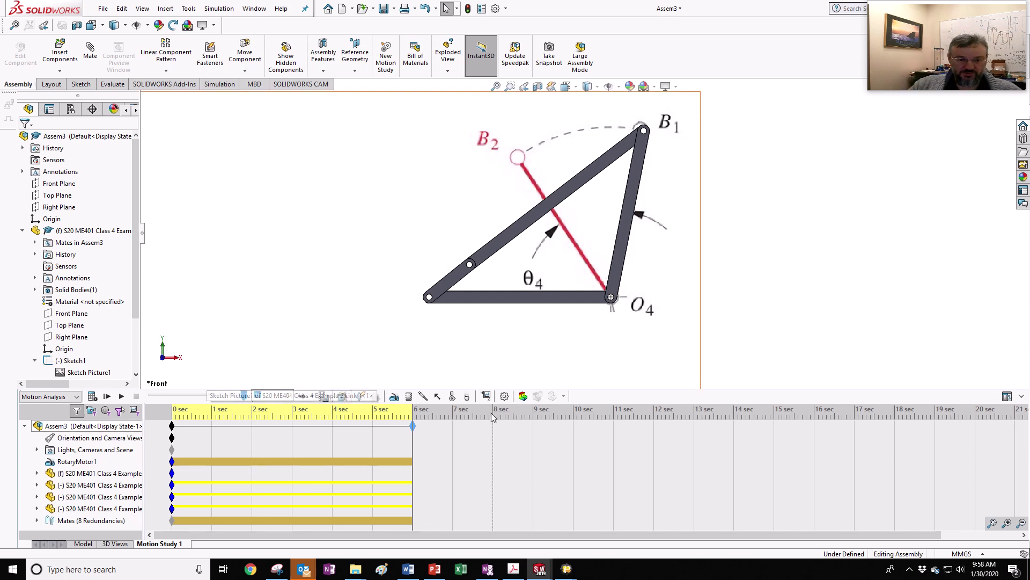
Start a result of type Displacement/Velocity/Acceleration > Linear Velocity > X Component
click(486, 395)
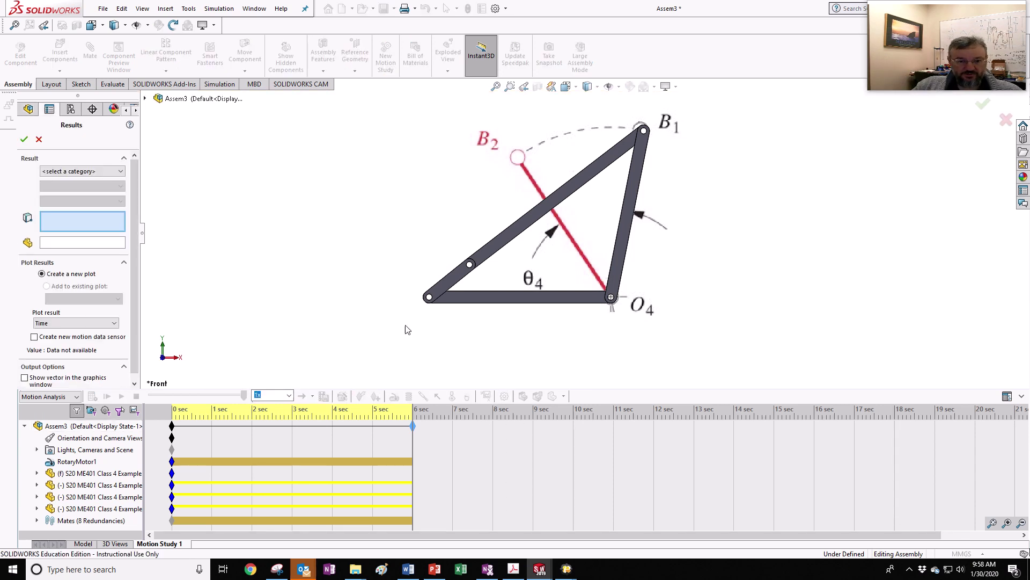
click(121, 172)
click(123, 188)
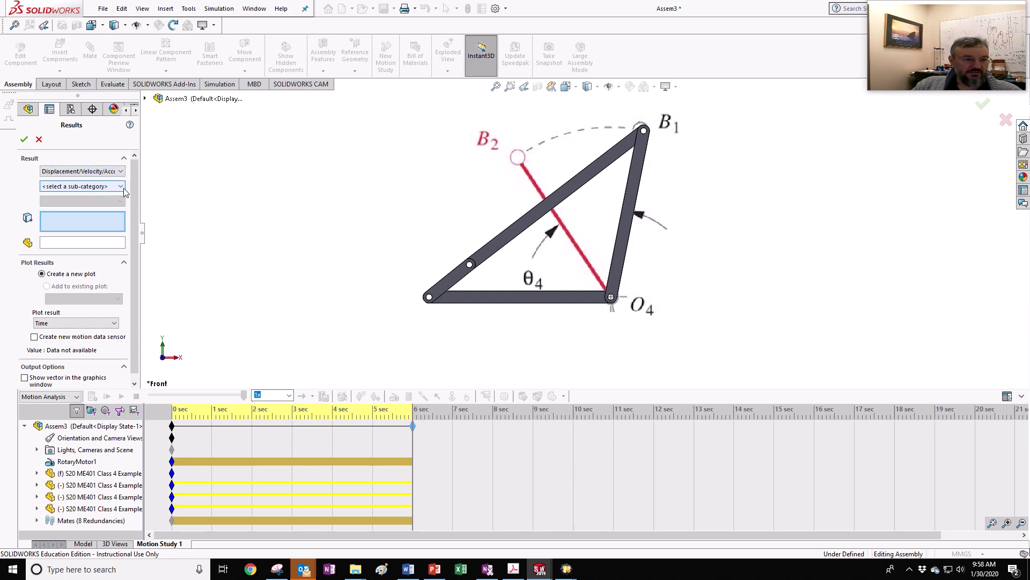
click(122, 186)
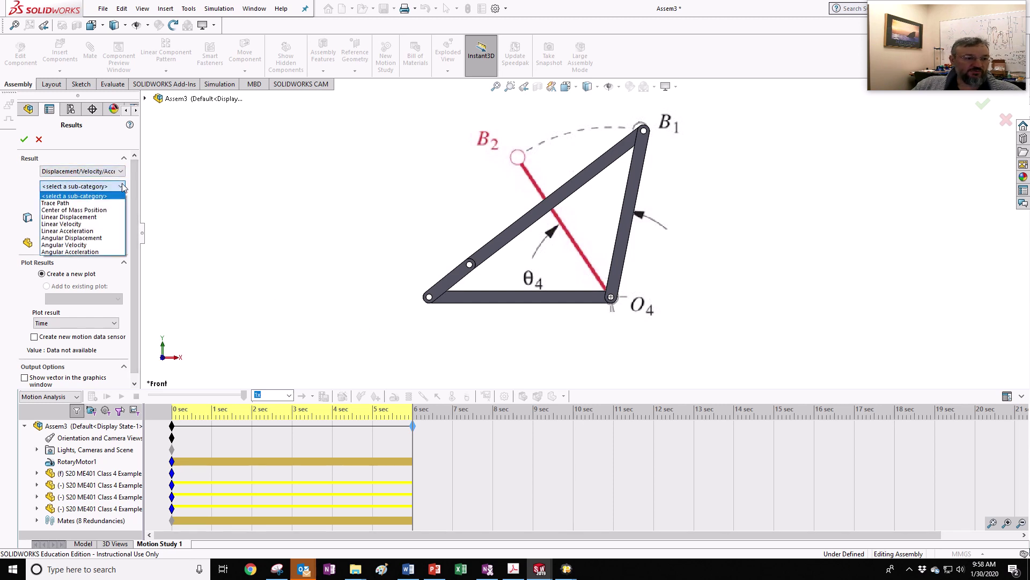
click(75, 223)
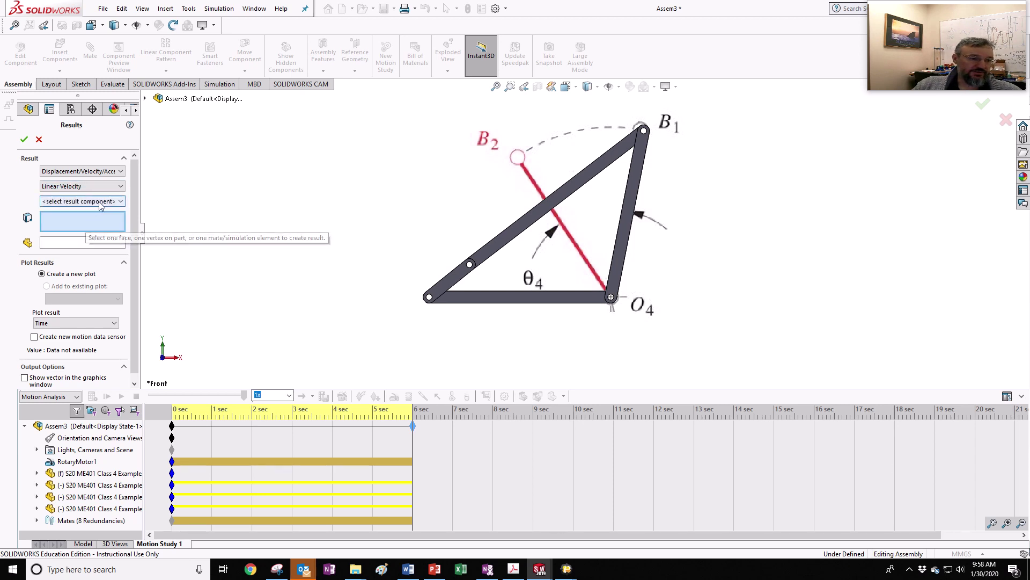
click(100, 202)
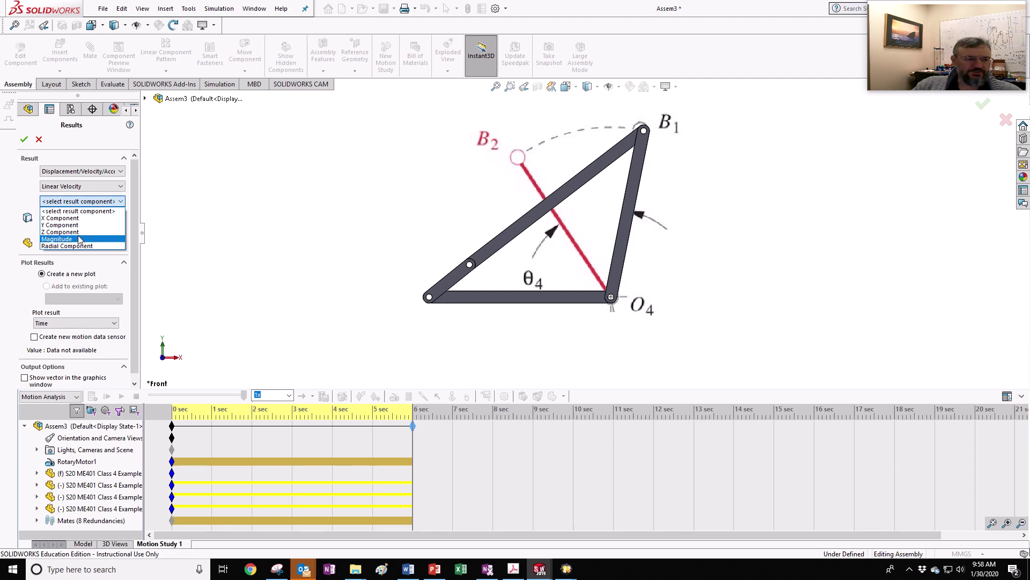
click(82, 218)
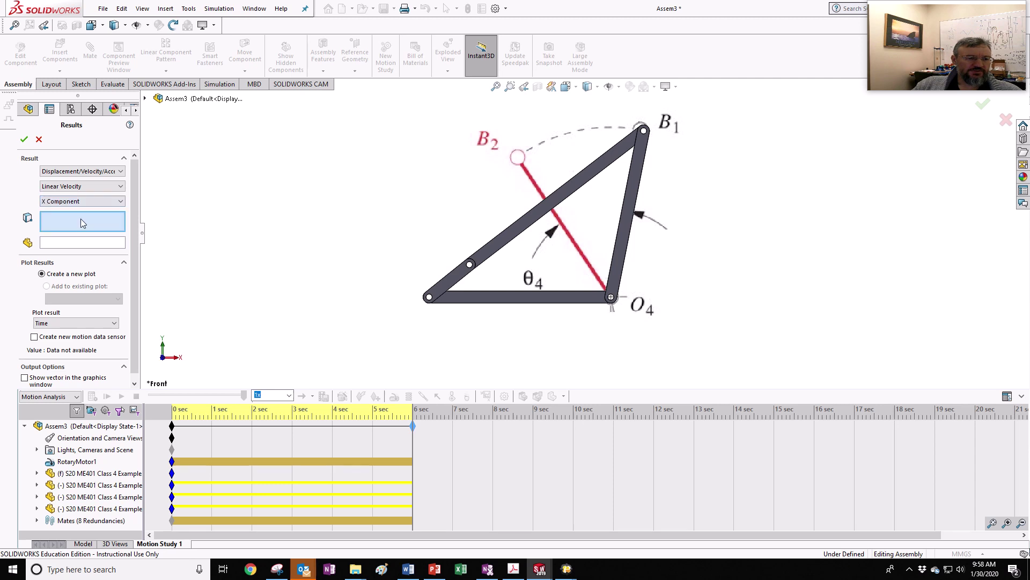
Measure it on the B1 pin hole edge, relative to the bottom link (Link 1)
scroll(665, 135, down, 5)
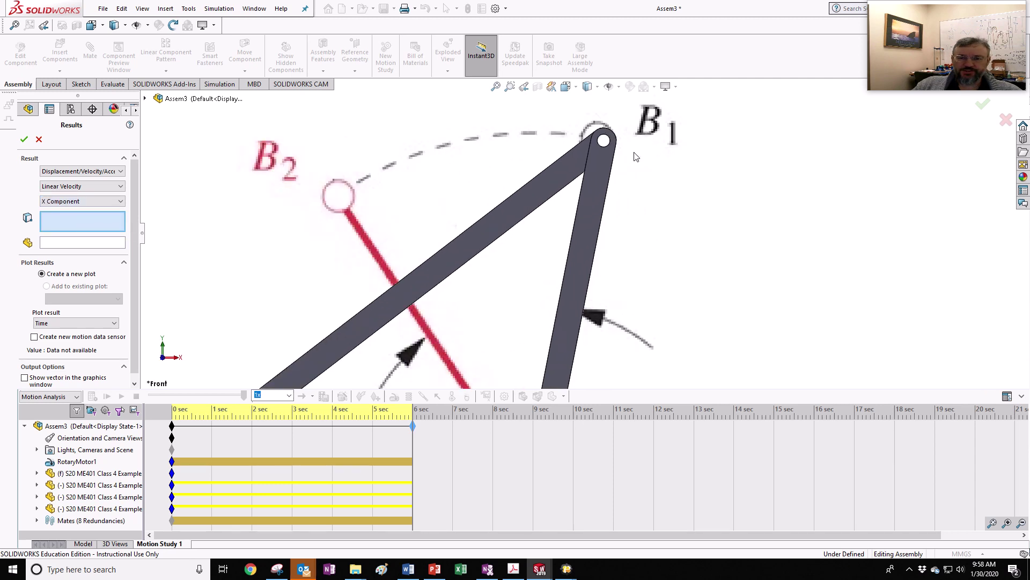
click(576, 156)
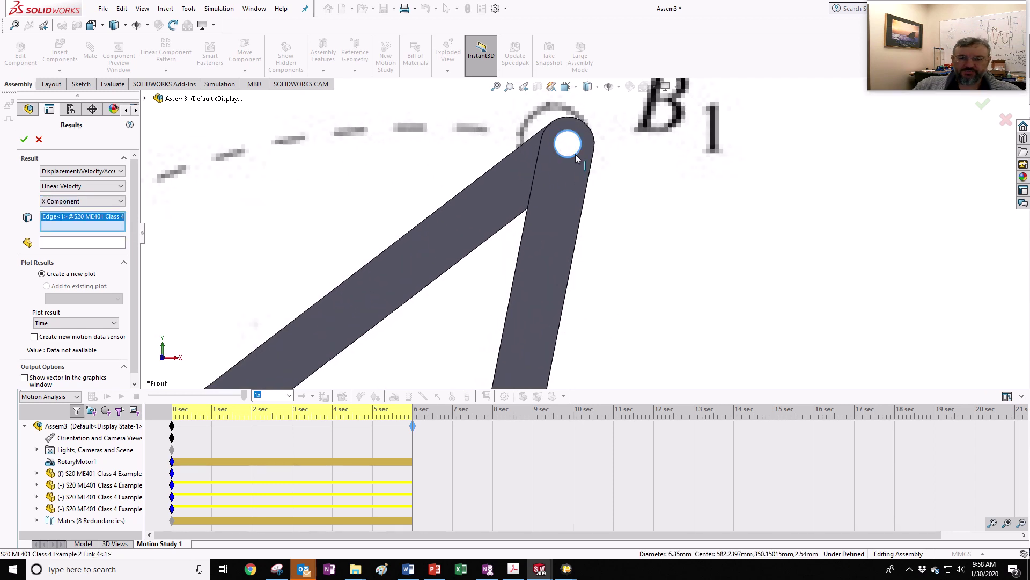
scroll(673, 224, up, 3)
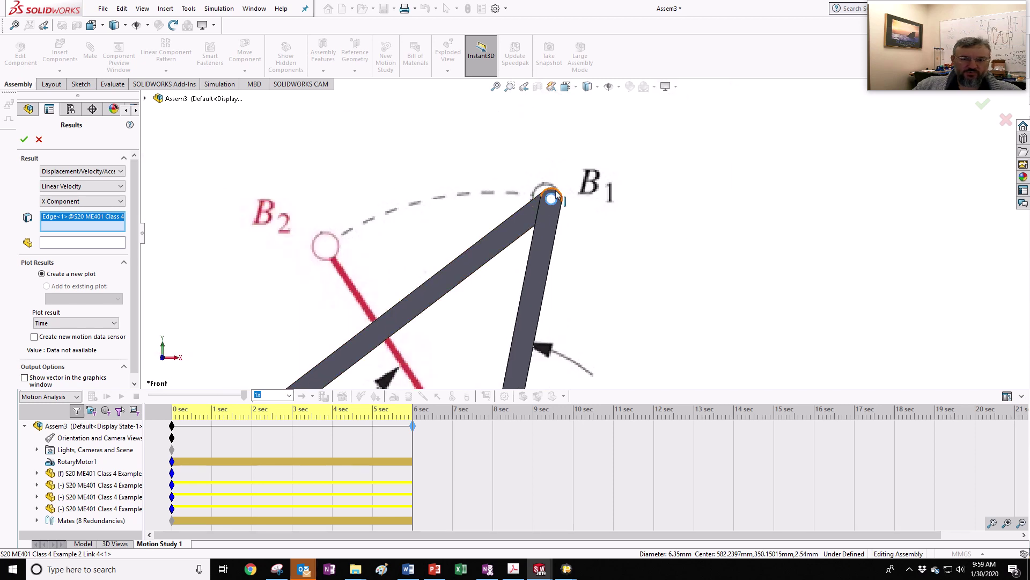
scroll(392, 260, up, 2)
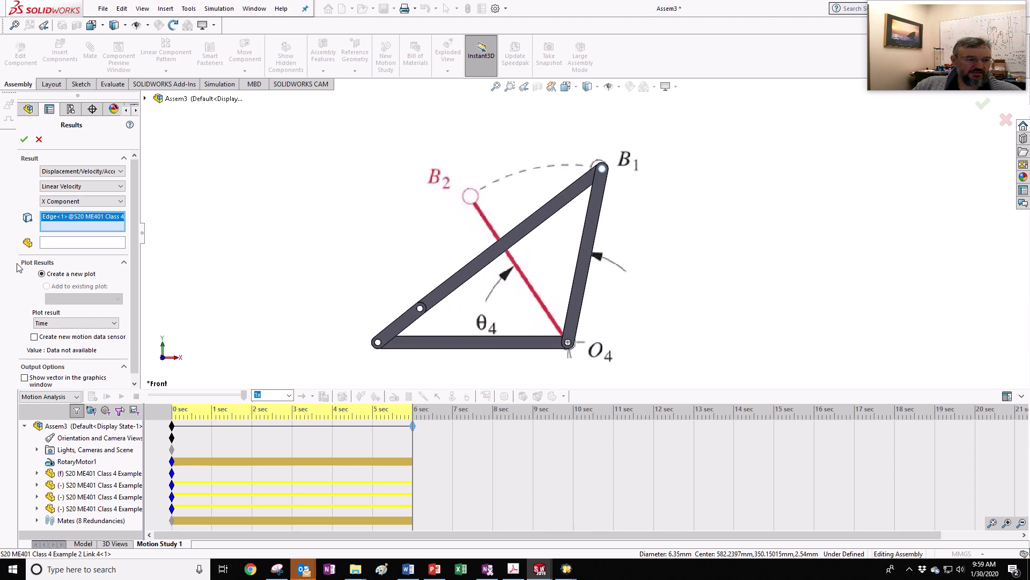
click(79, 243)
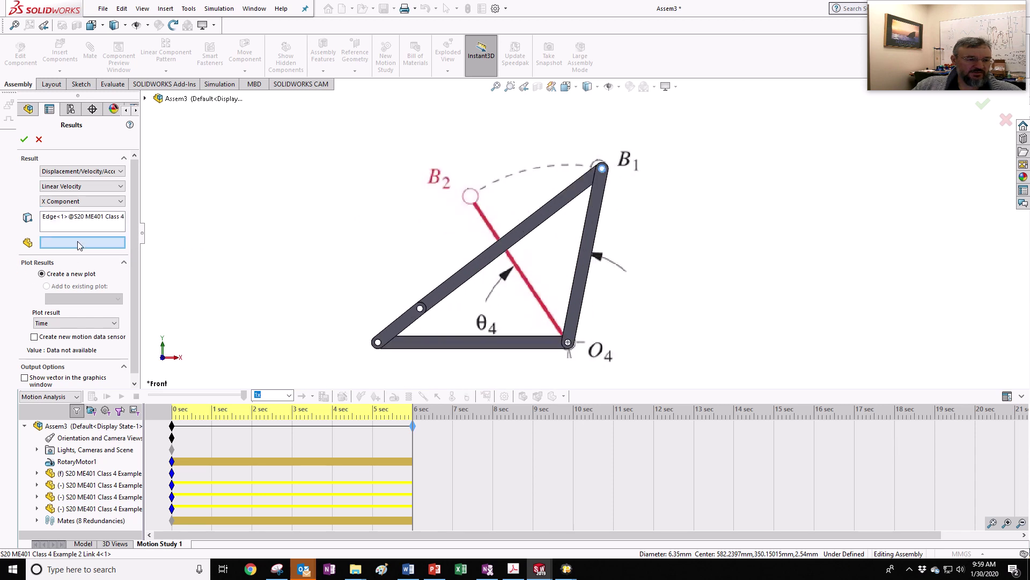
click(456, 343)
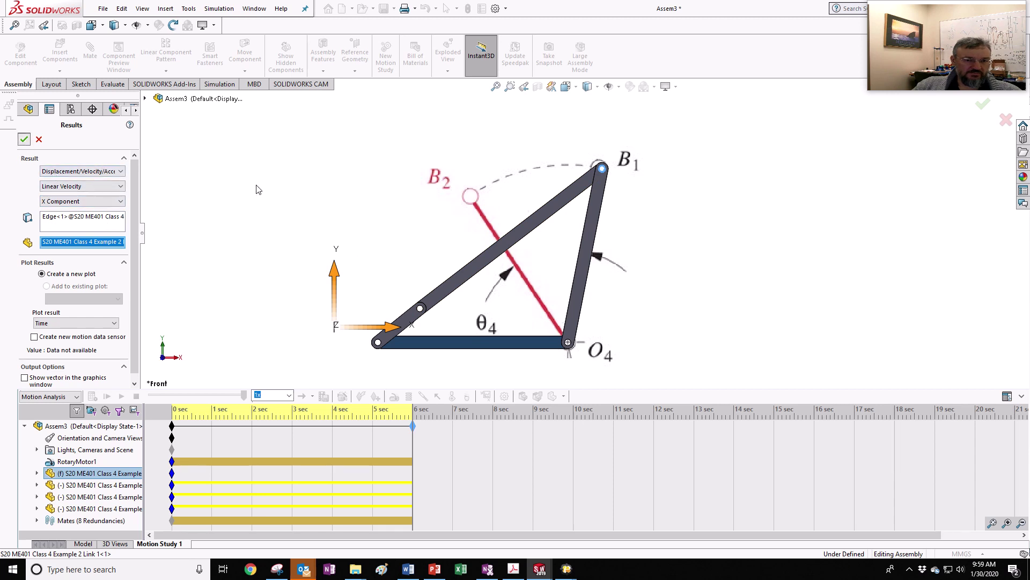
Place and resize Plot1 right of the linkage, then play the study to trace B1's X velocity
drag(745, 243, 570, 161)
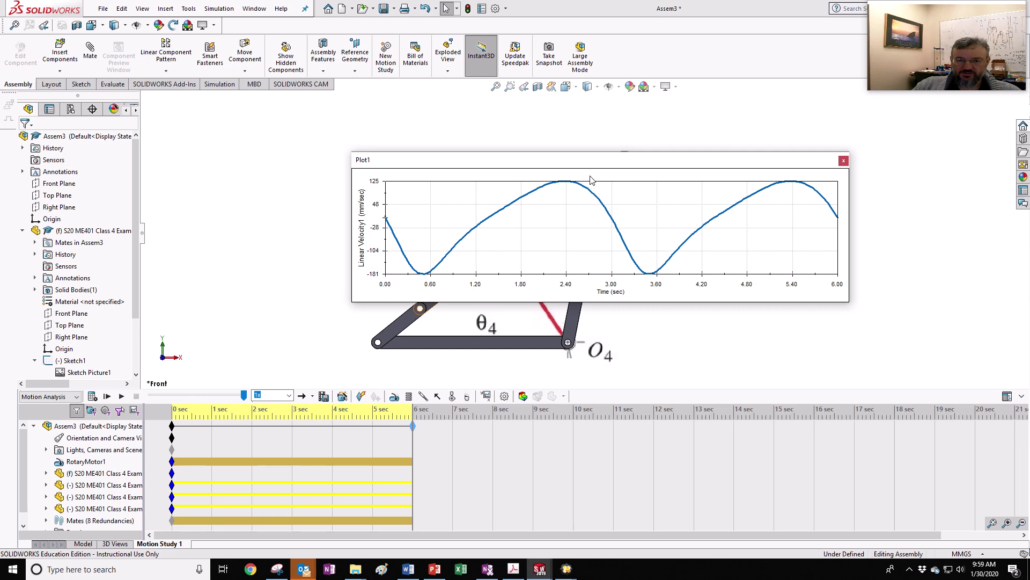
drag(602, 161, 653, 154)
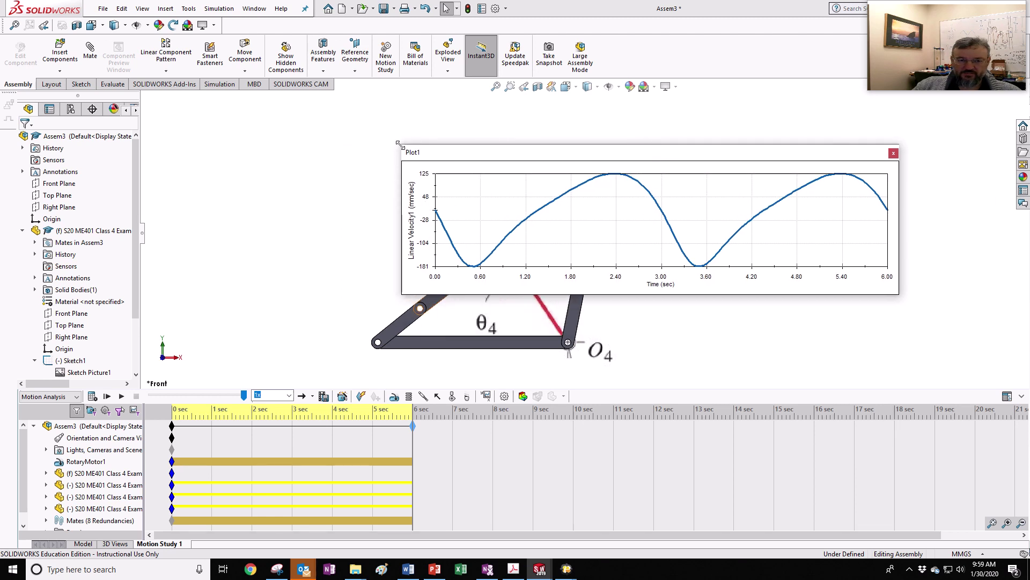
drag(402, 146, 636, 187)
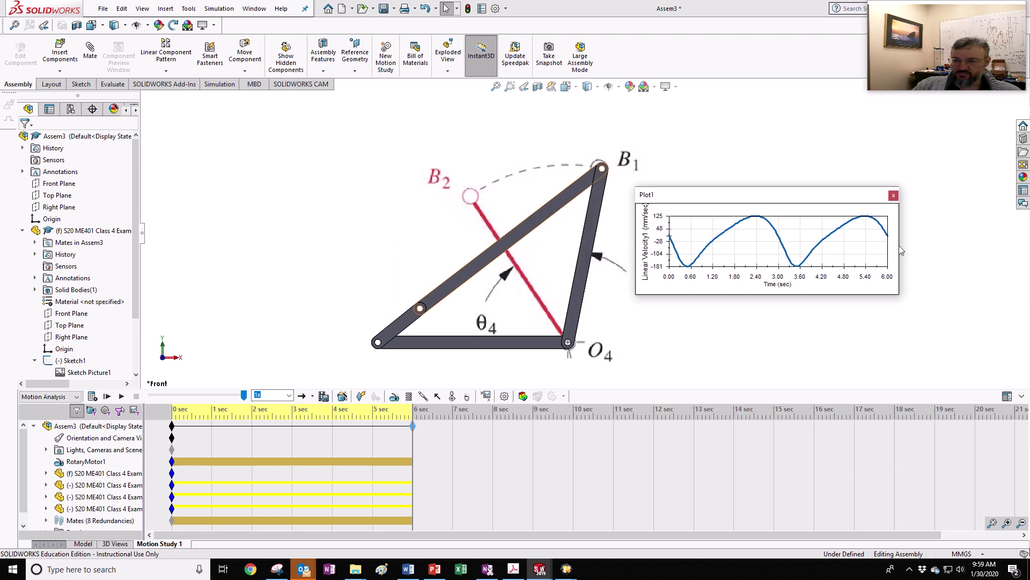
drag(902, 245, 996, 246)
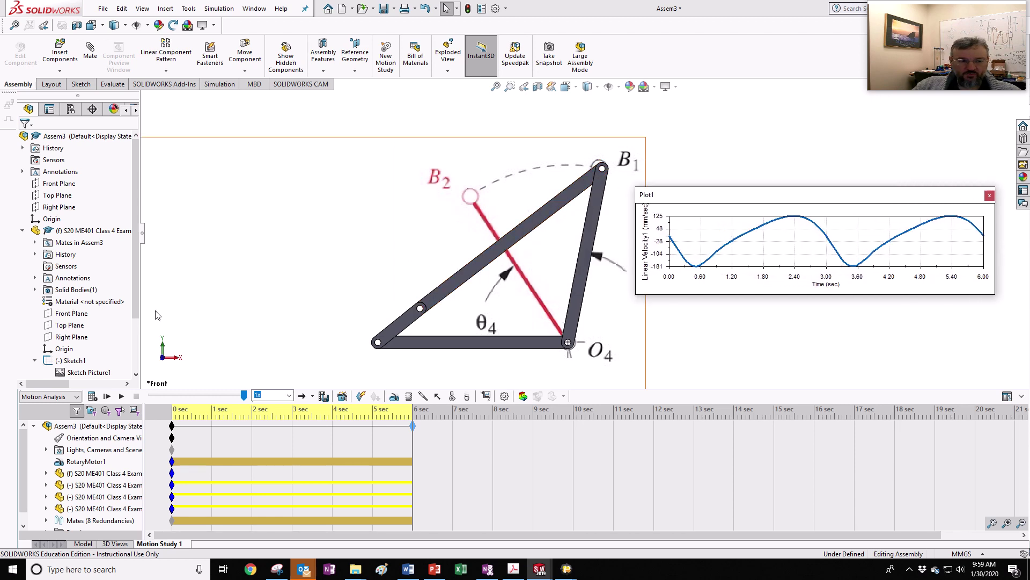
click(122, 396)
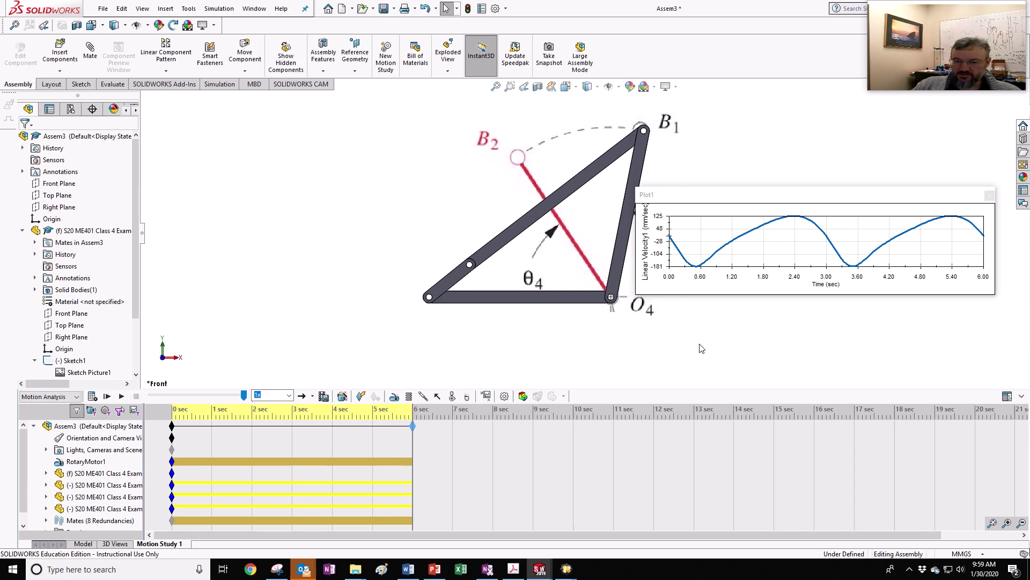
drag(717, 197, 737, 198)
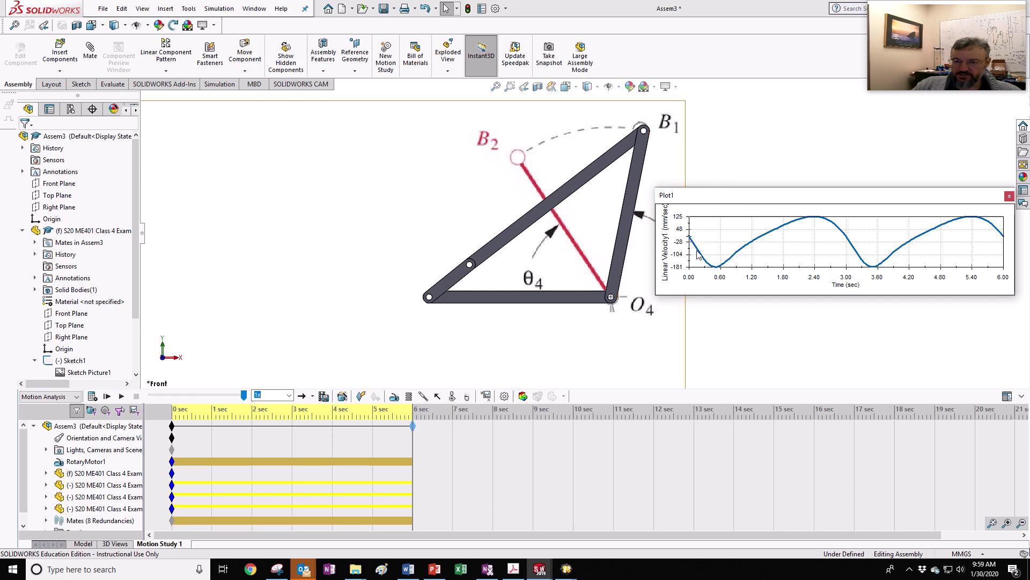
click(121, 397)
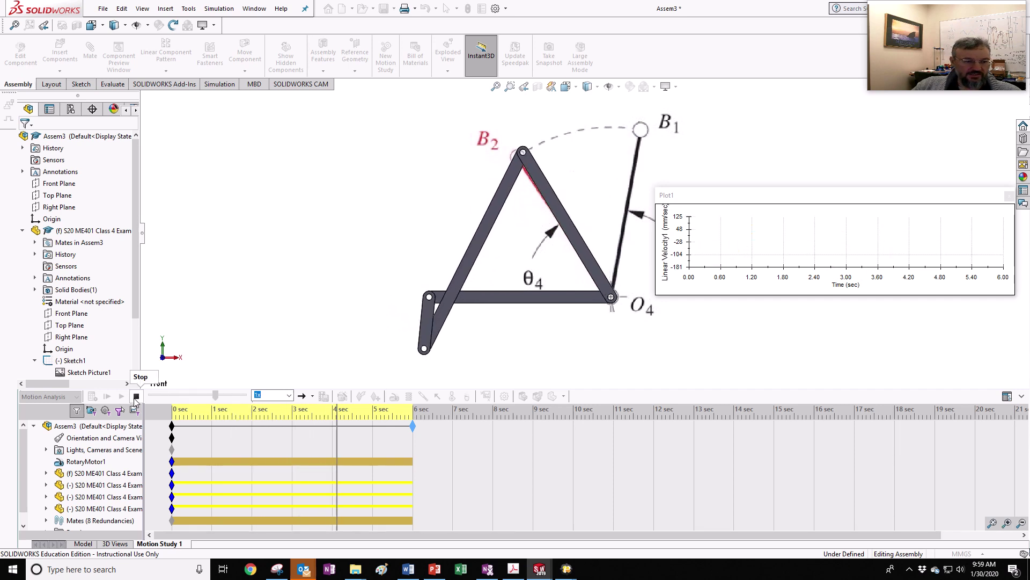
Stop playback, edit Plot1's definition, and switch its velocity component from X Component to Magnitude
click(136, 397)
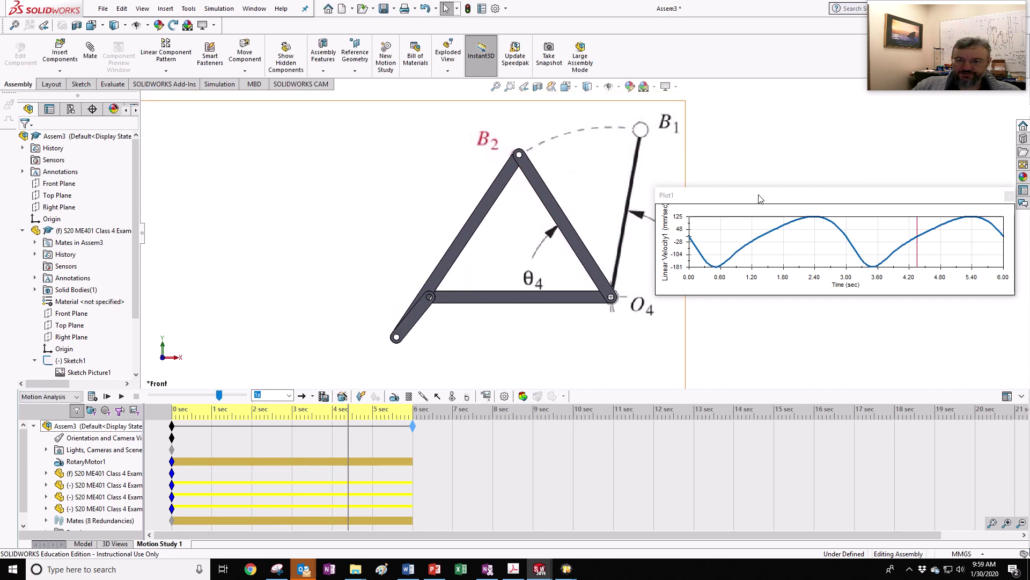
scroll(49, 523, down, 2)
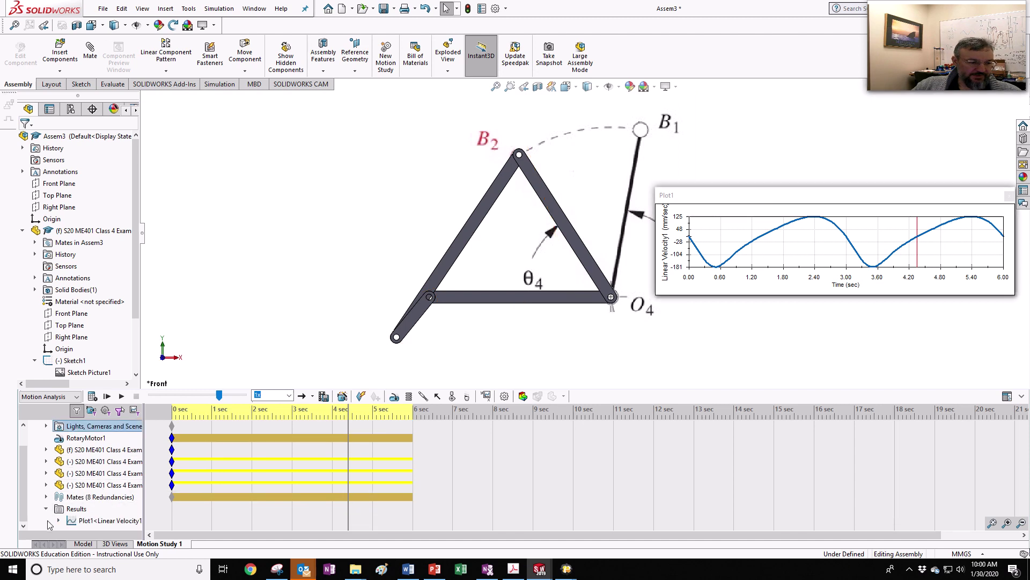
click(59, 520)
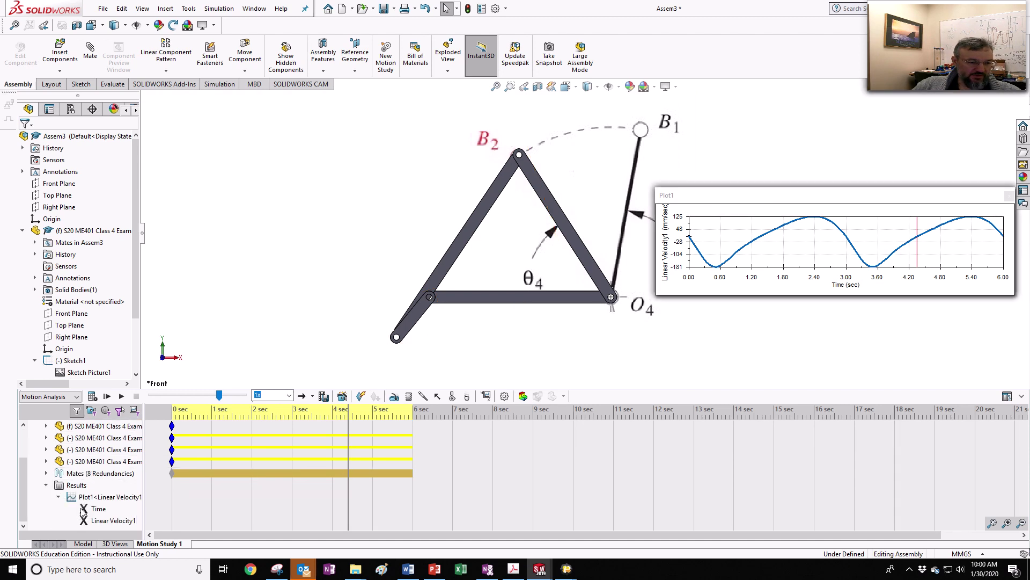
right_click(86, 499)
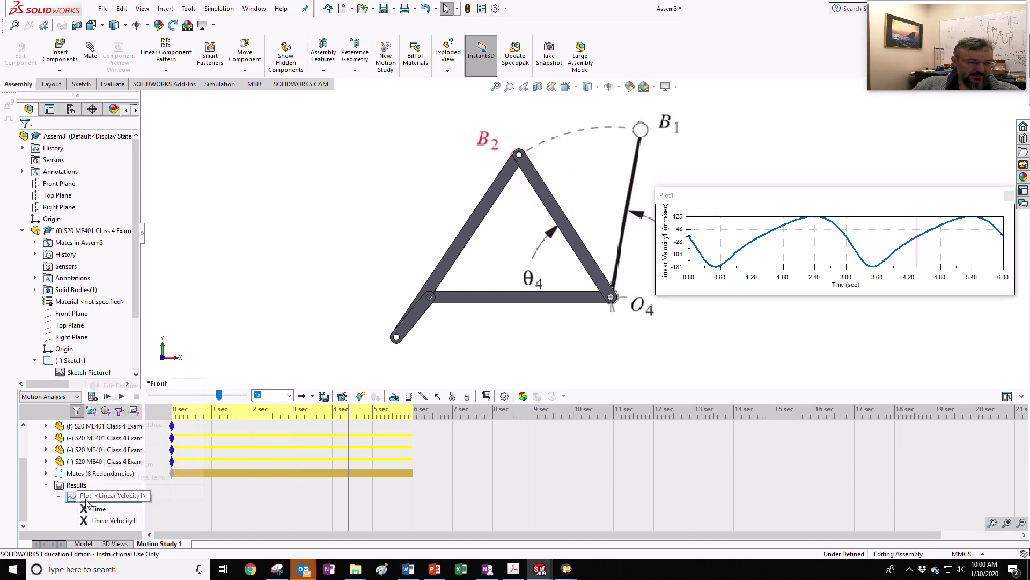
click(121, 393)
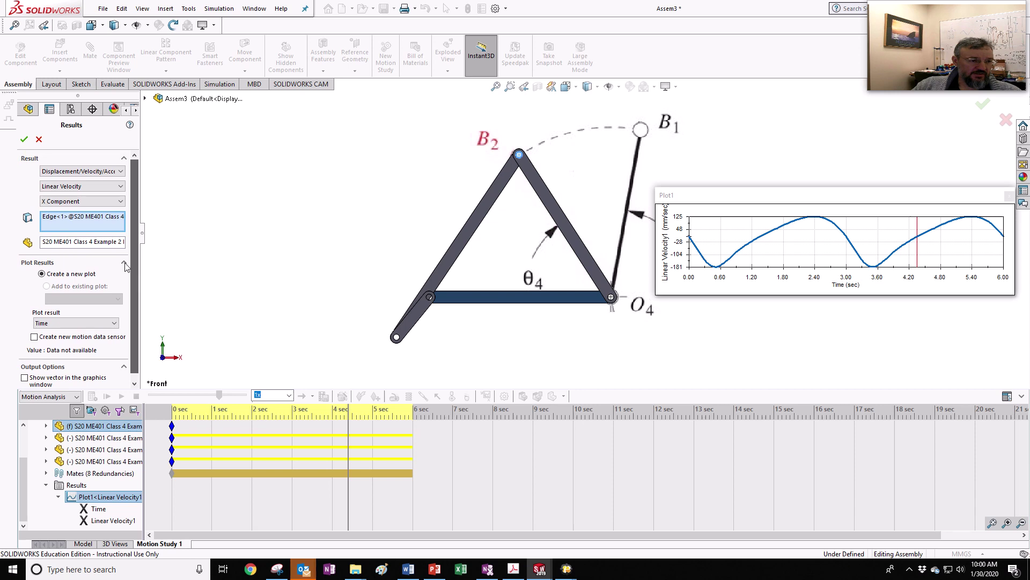
click(110, 201)
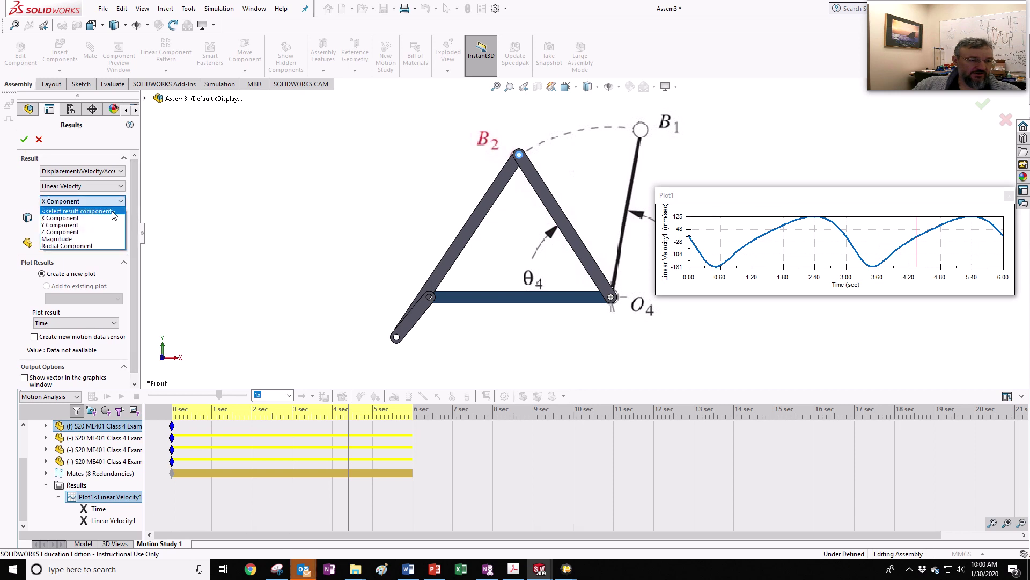
click(73, 240)
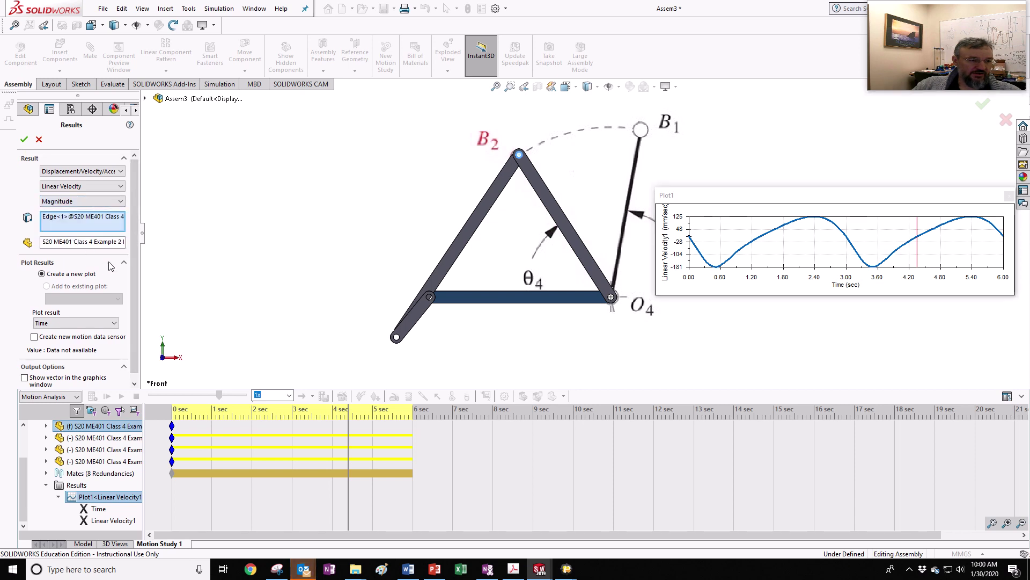
Confirm the Magnitude plot and replay the study, showing B1's speed peaking near 182 mm/sec
click(25, 140)
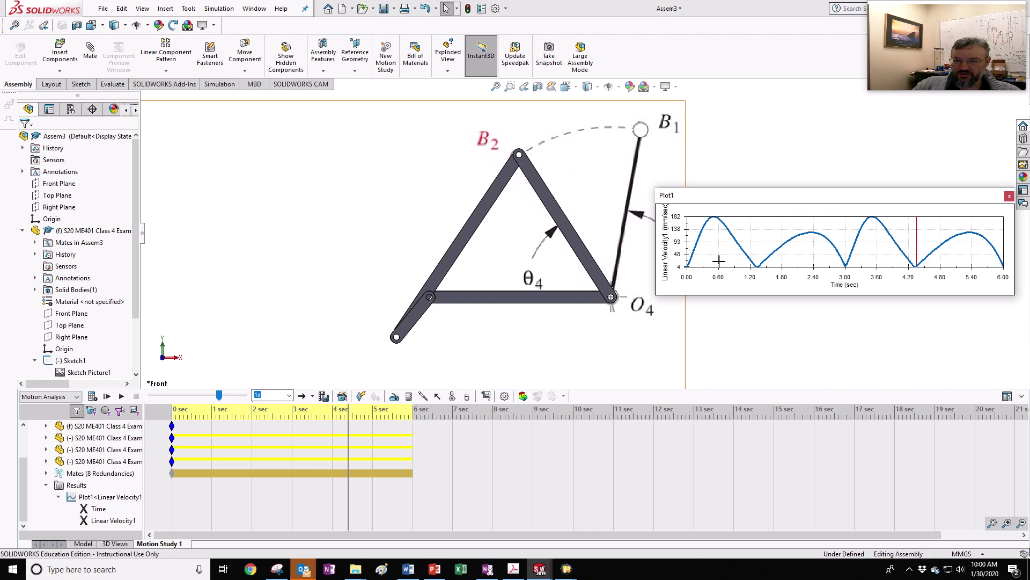
click(121, 398)
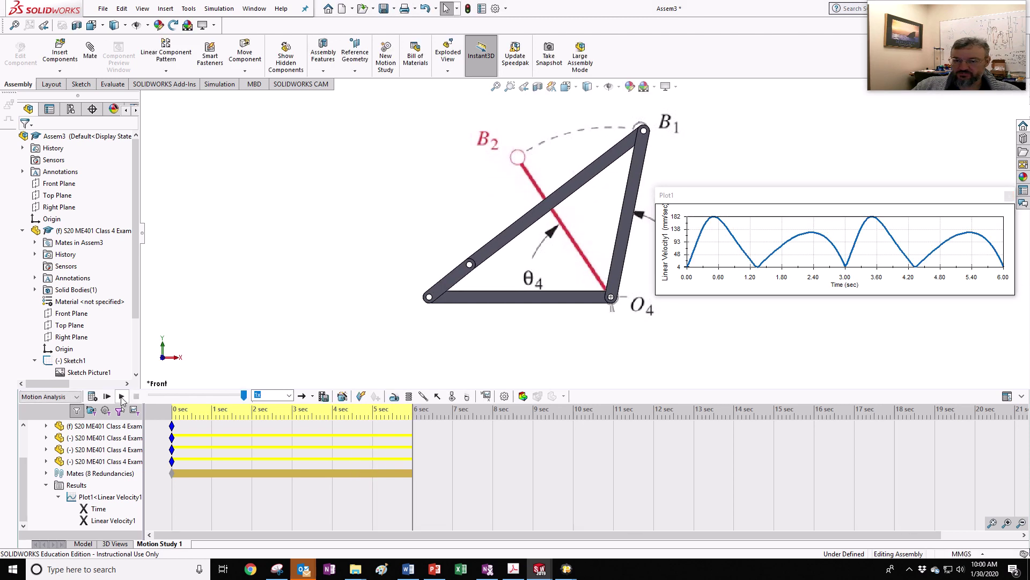
click(121, 397)
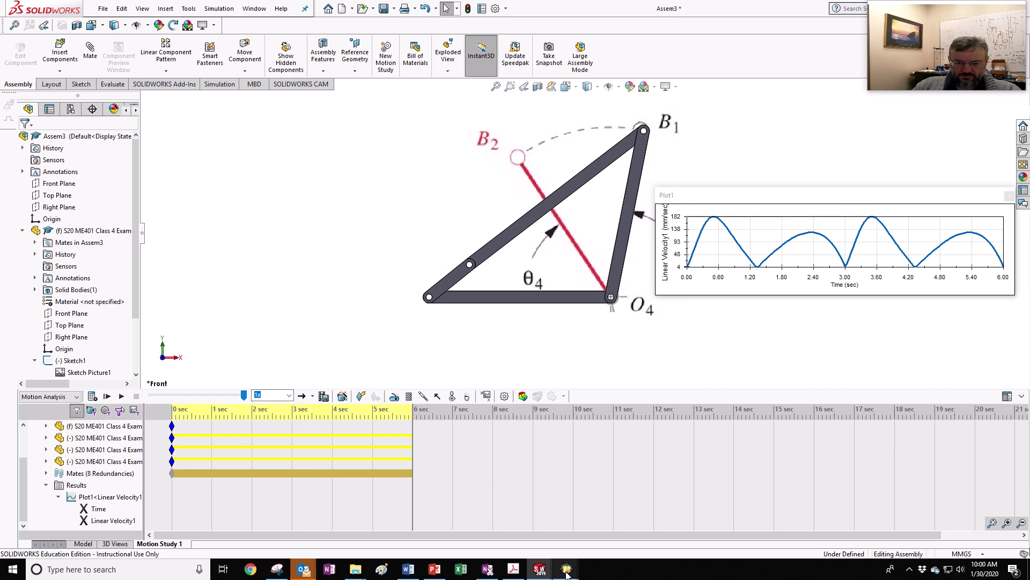
mouse_move(567, 569)
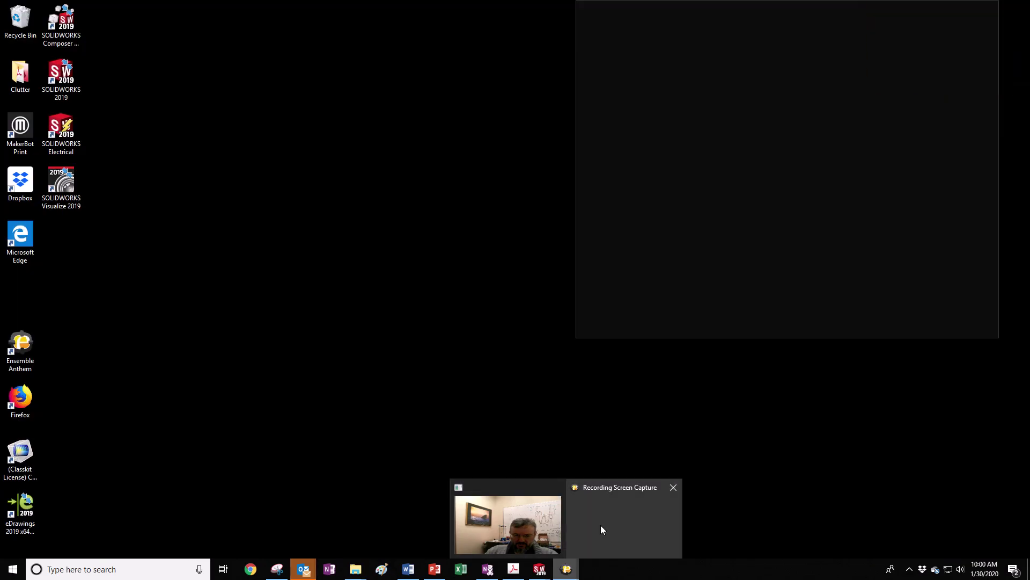
click(601, 525)
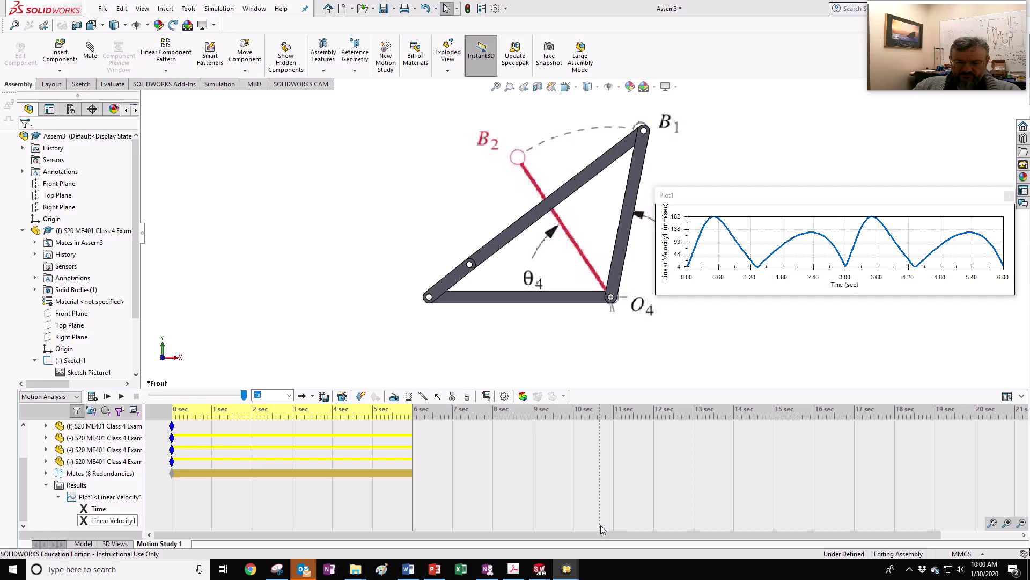